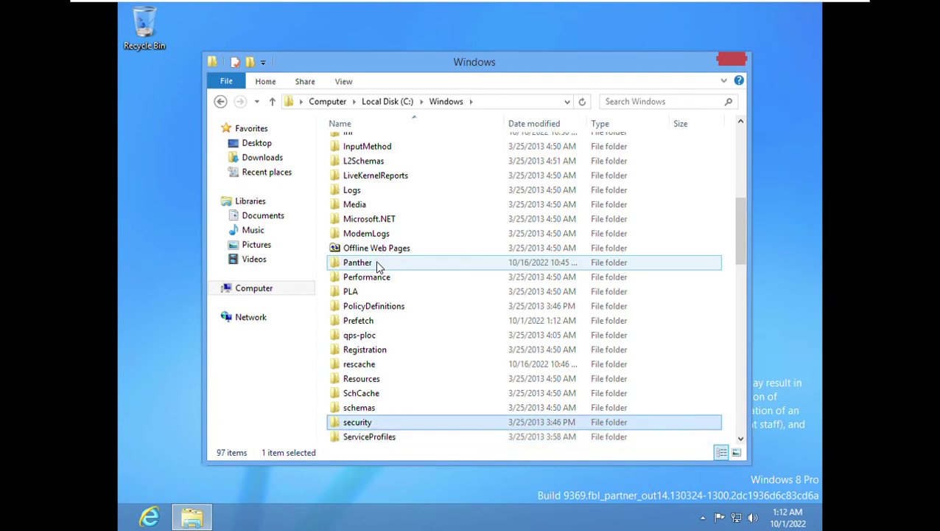
Open the Media folder inside the Windows folder.
key("q")
key("m")
key("l")
key("o")
key("m")
key("Return")
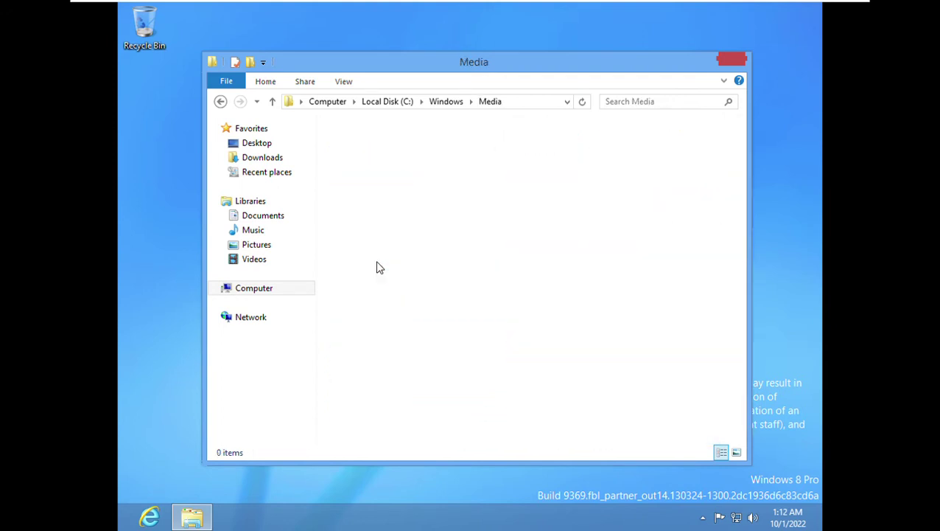
Play the Alarm01 sound file from the Media folder.
key("c")
key("c")
key("c")
key("Down")
key("Down")
key("Down")
key("Down")
key("Down")
key("Down")
key("Down")
key("Down")
key("Down")
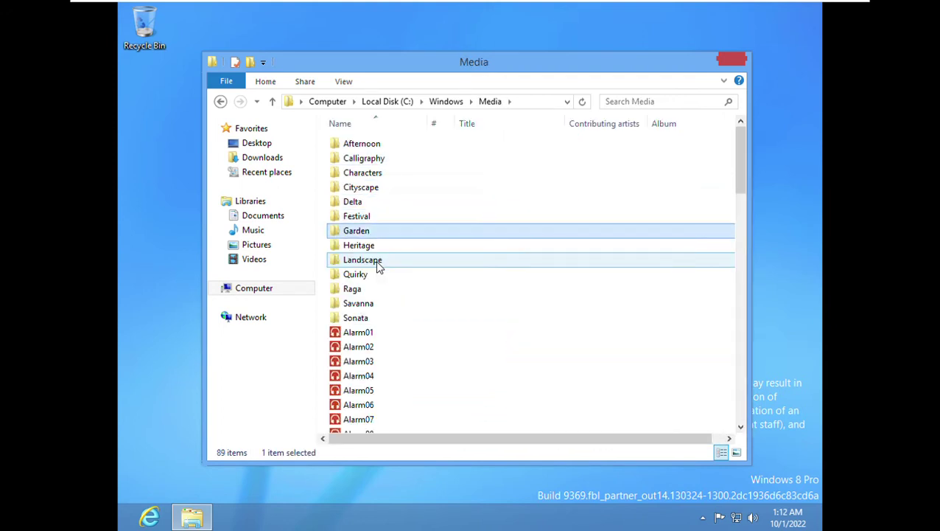
key("Down")
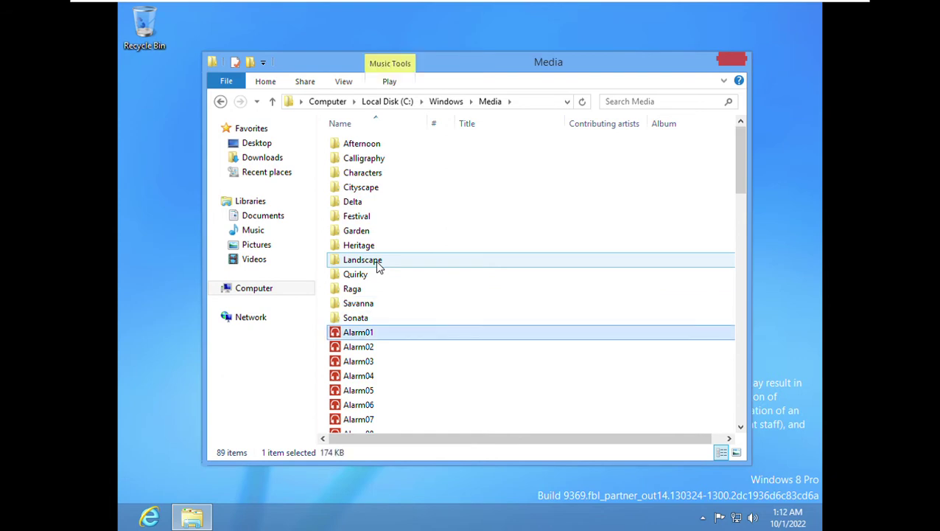
key("Up")
key("Up")
key("Down")
key("Down")
key("Up")
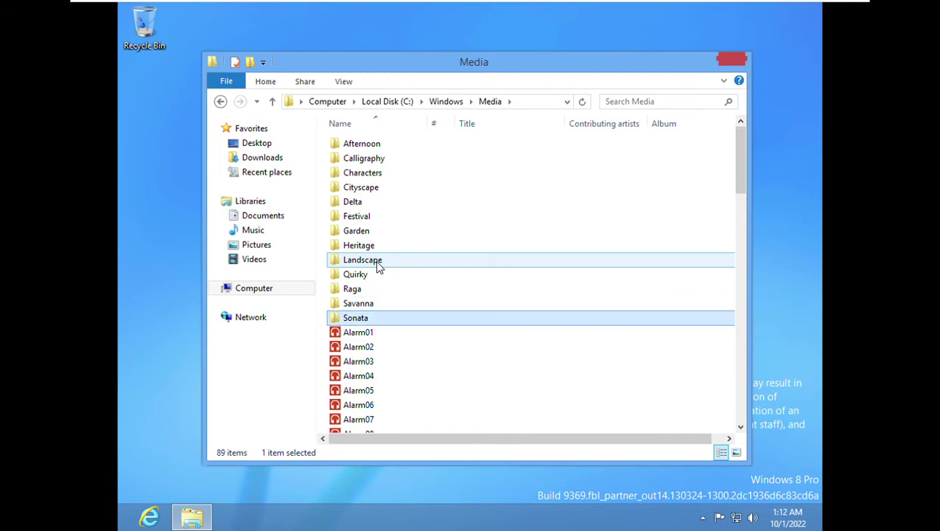
key("Down")
key("Return")
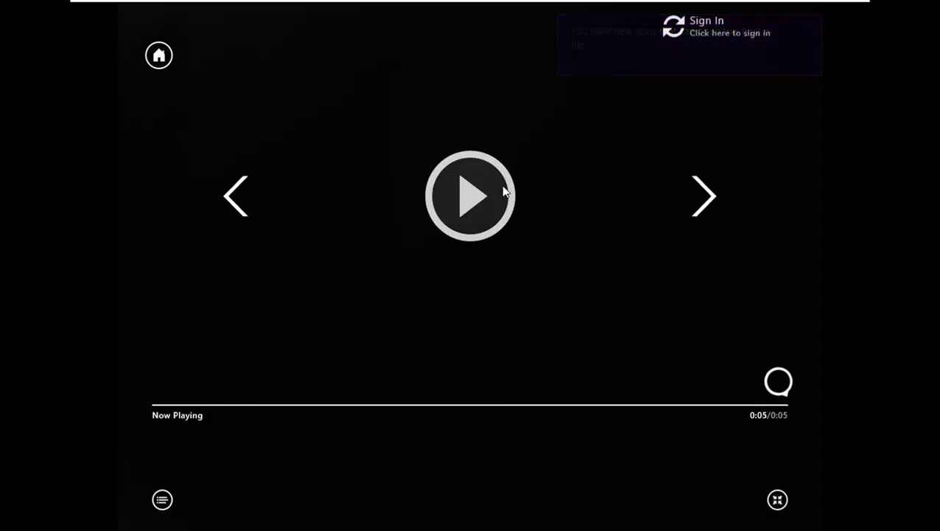
View the Xbox Music home page and return to the desktop.
left_click(159, 53)
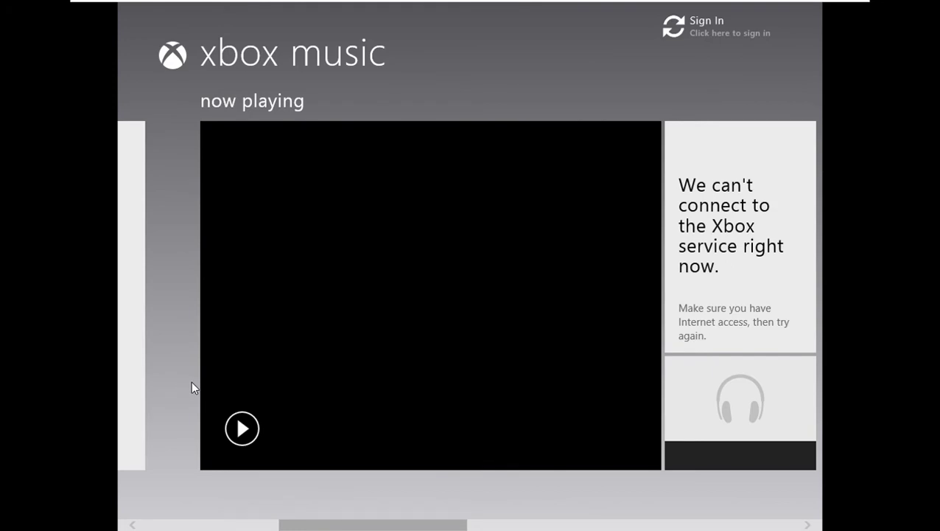
key("super")
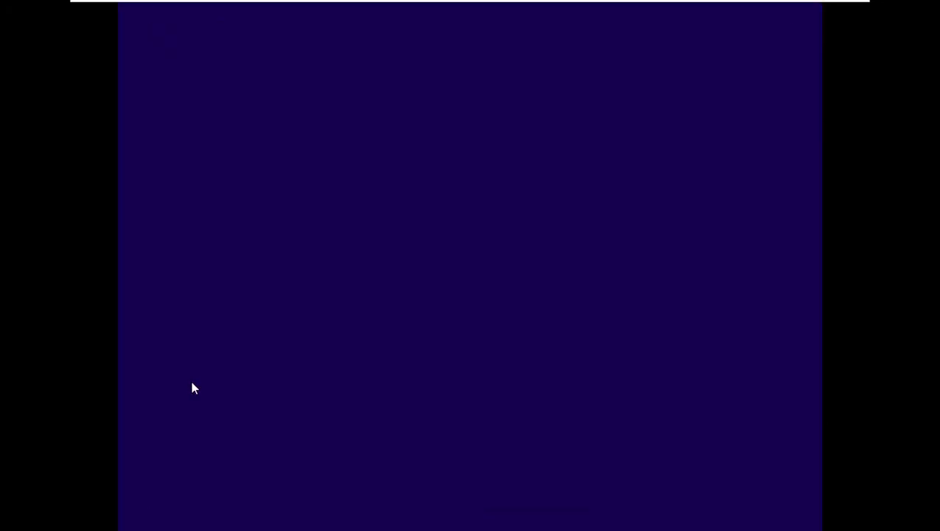
left_click(242, 426)
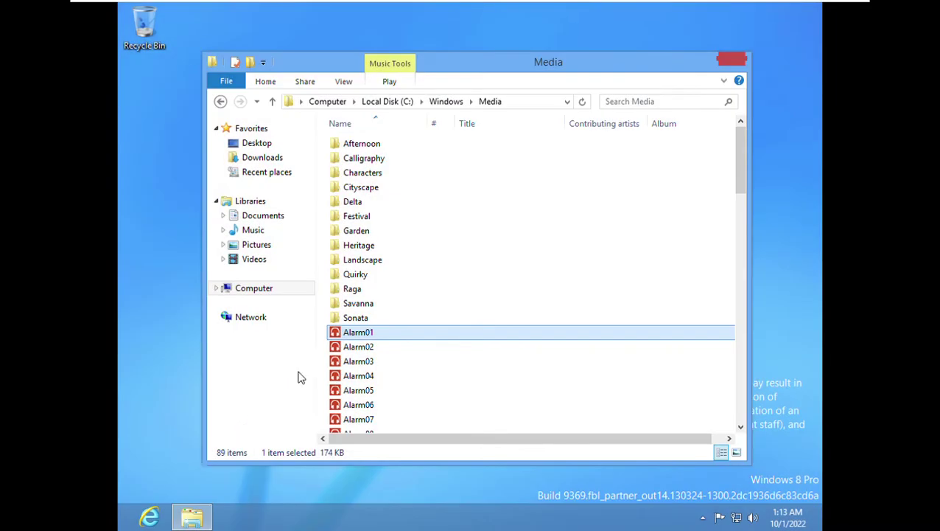
Play the Alarm02 sound file and try to skip to the next track.
left_click(372, 352)
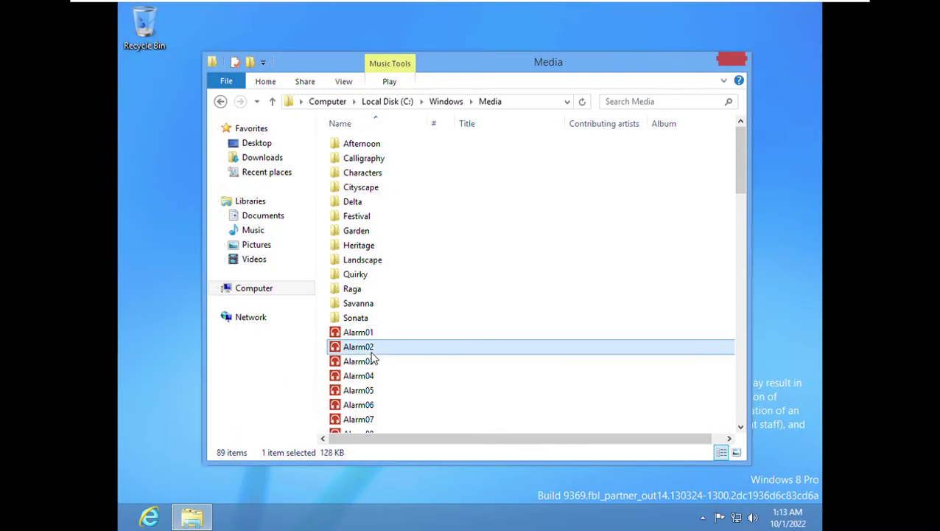
double_click(372, 352)
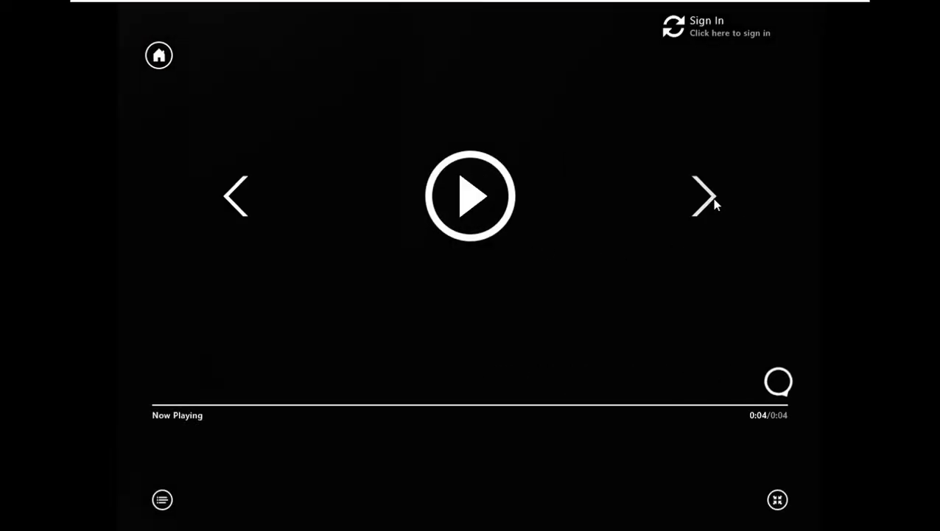
left_click(712, 198)
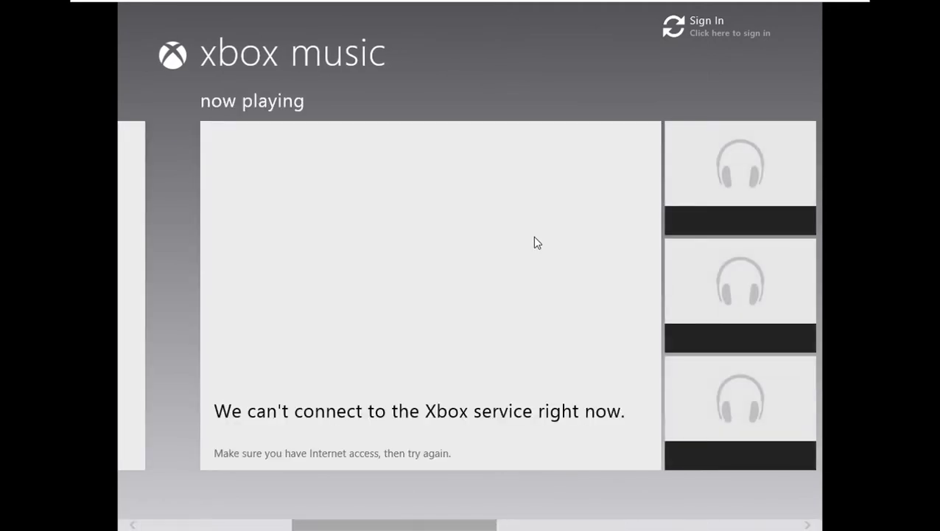
Return to the desktop and close the Media folder window.
key("super")
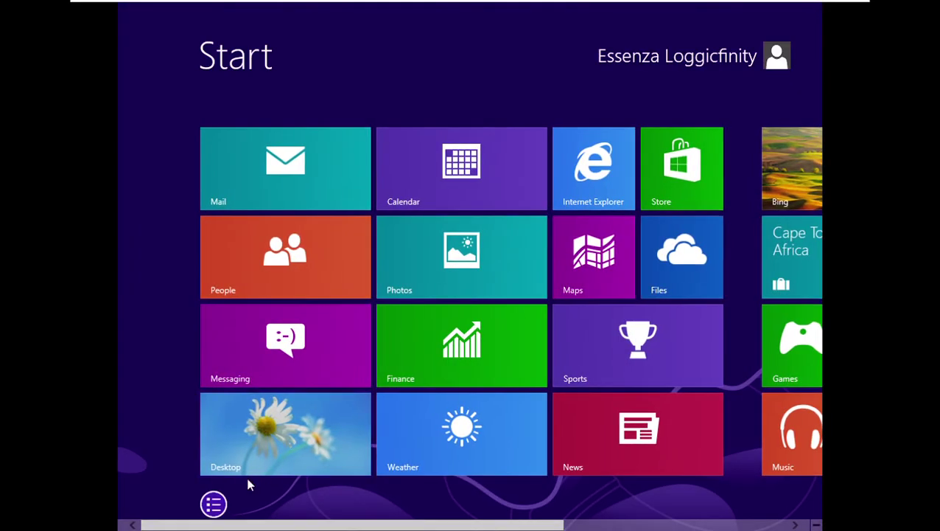
left_click(243, 470)
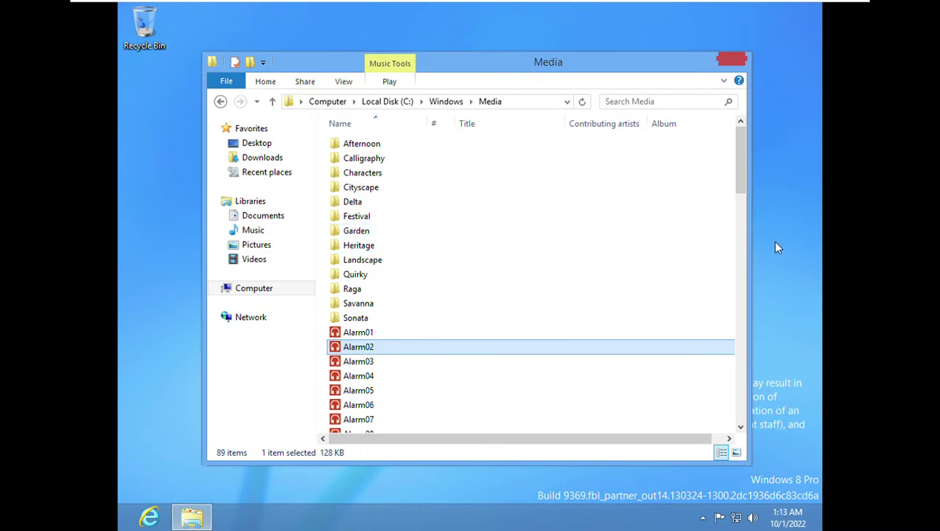
left_click(747, 65)
Open the desktop's screen resolution settings, apply 1366 × 768 and keep the change.
right_click(576, 174)
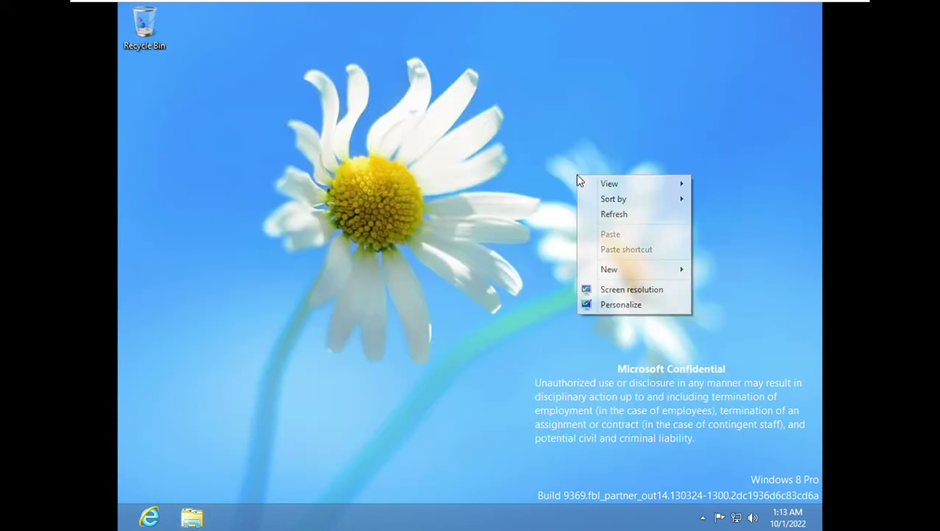
left_click(612, 294)
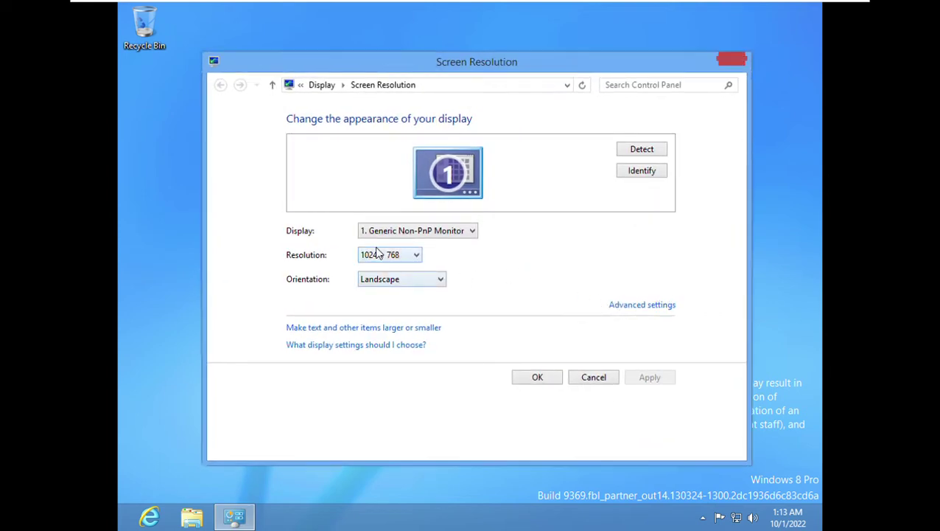
left_click(378, 254)
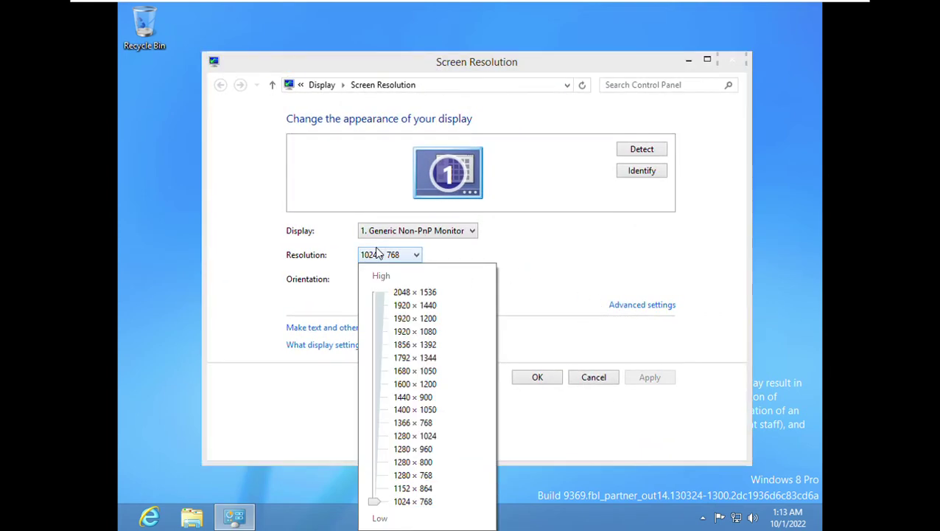
left_click(374, 422)
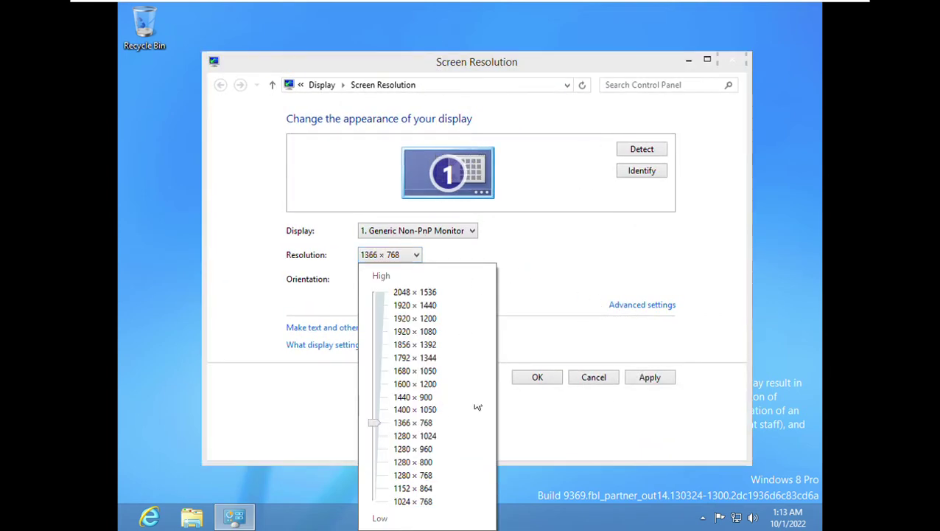
left_click(658, 379)
left_click(658, 379)
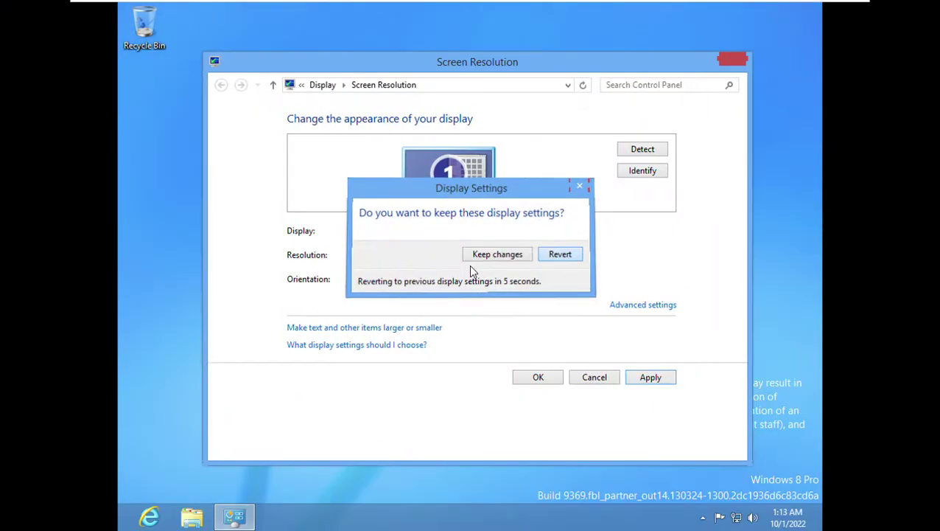
left_click(470, 262)
Apply a screen resolution of 1280 × 1024 and close the resolution settings.
left_click(395, 254)
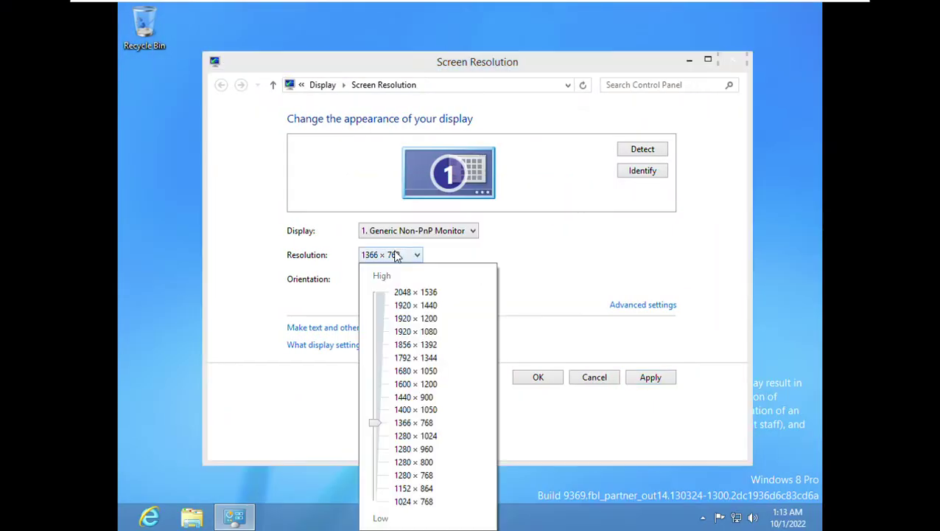
left_click(373, 440)
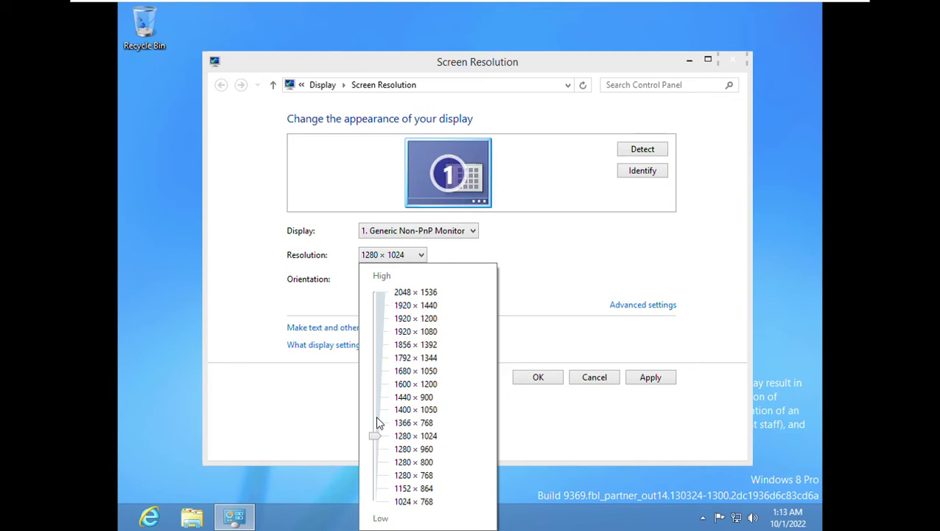
left_click(657, 377)
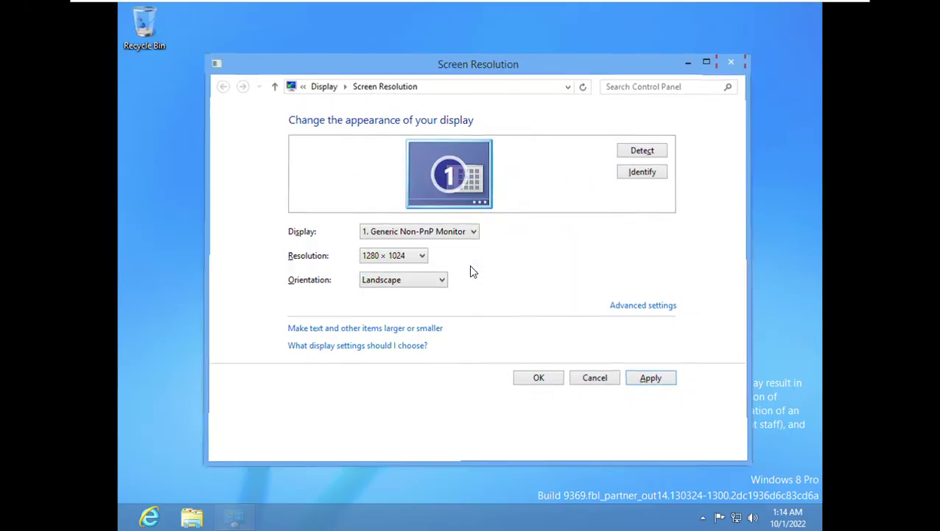
key("Escape")
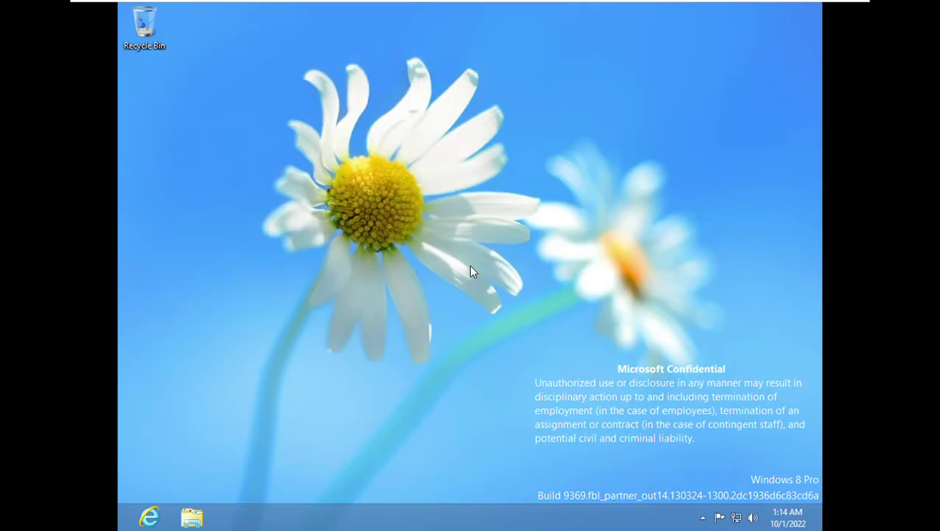
Open the desktop personalization settings and try the Flowers and Earth themes, ending on the Windows theme.
right_click(598, 225)
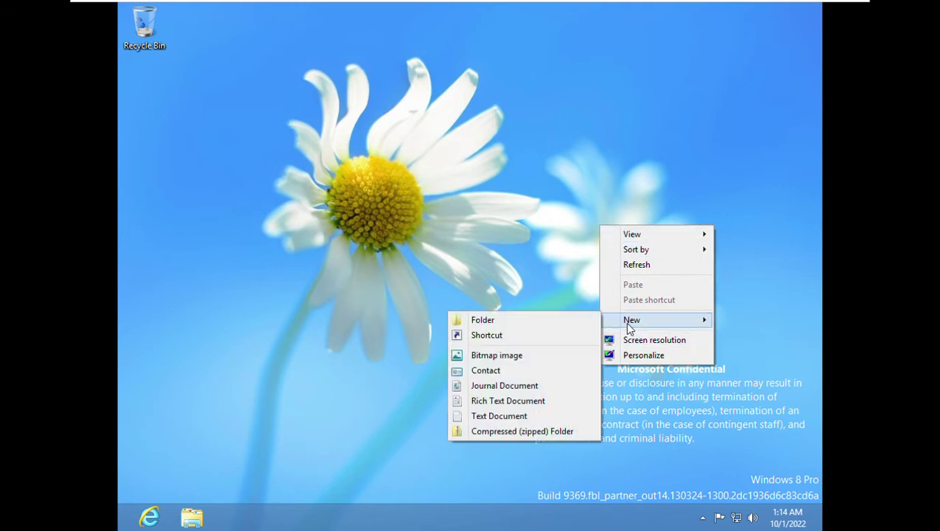
left_click(641, 354)
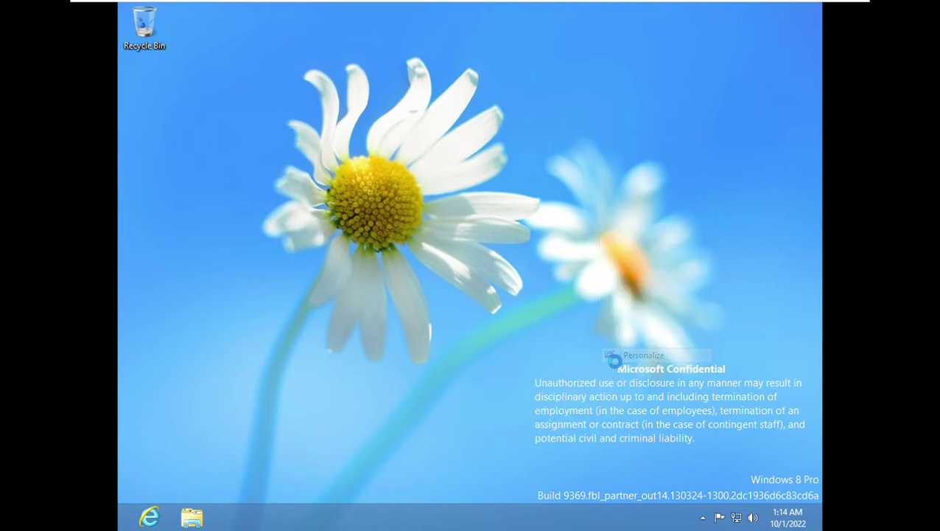
left_click(516, 243)
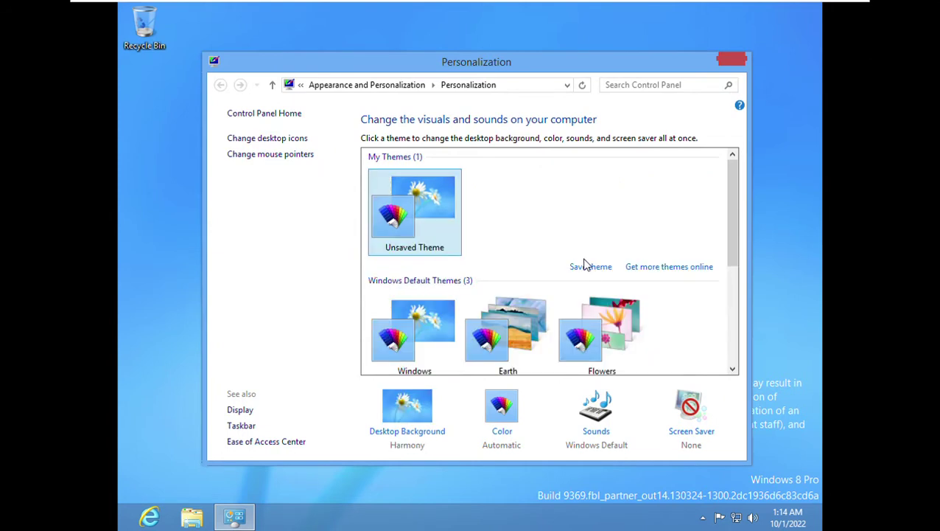
left_click(595, 311)
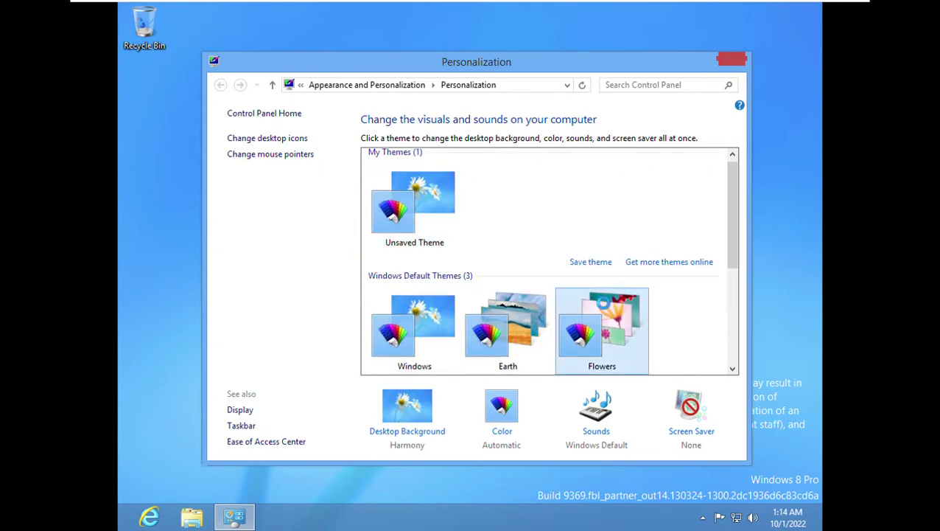
left_click(525, 318)
left_click(435, 312)
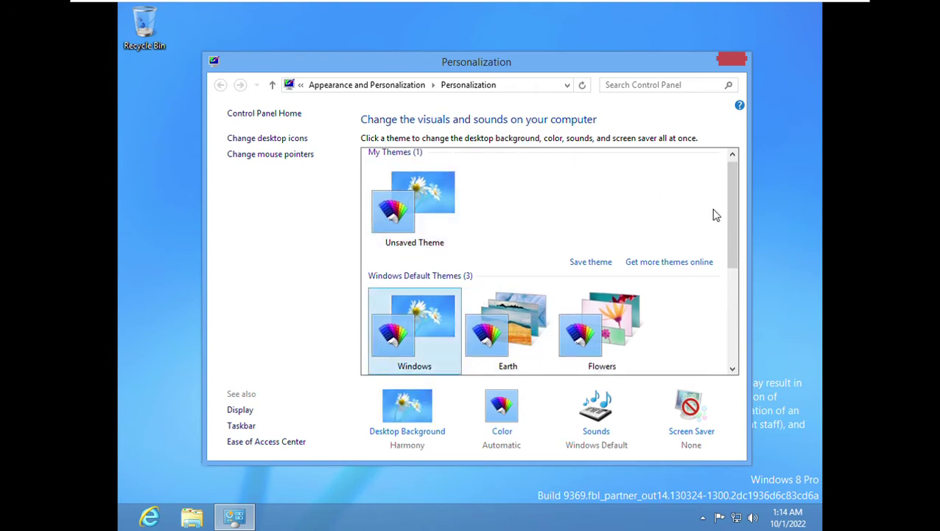
Try the High Contrast #1, High Contrast #2, High Contrast Black and High Contrast White themes in turn.
left_click_drag(733, 222, 732, 321)
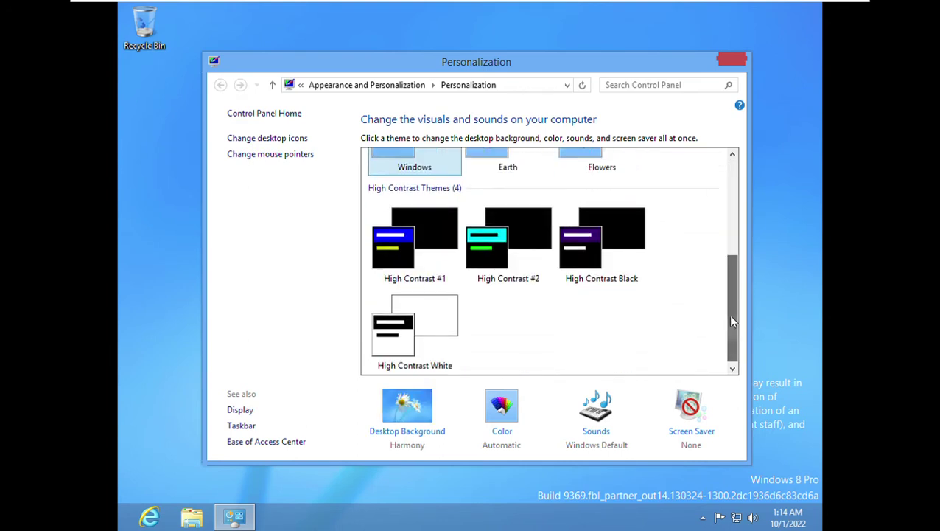
left_click(435, 234)
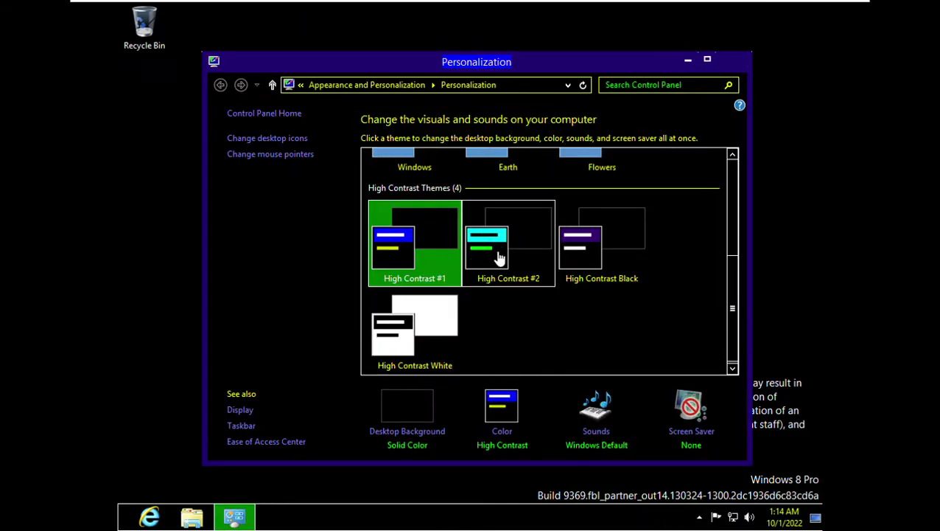
left_click(498, 252)
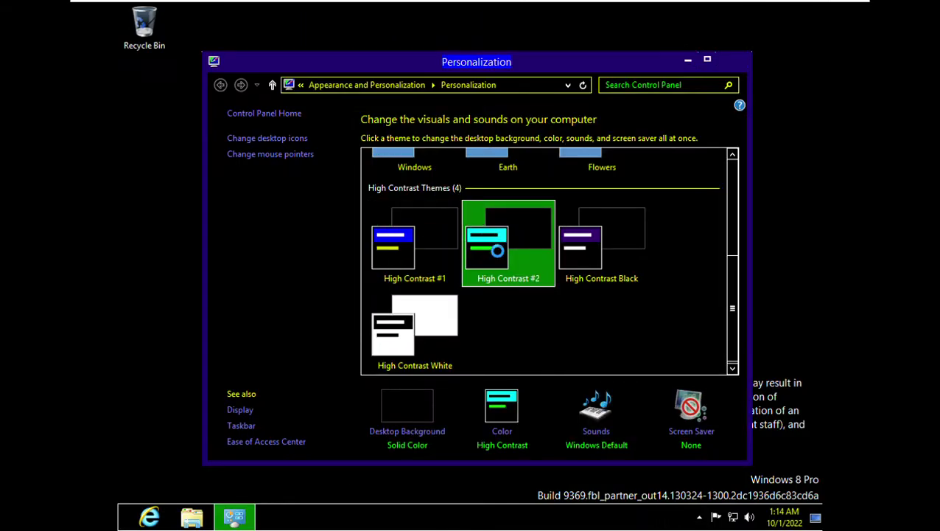
left_click(609, 261)
left_click(446, 349)
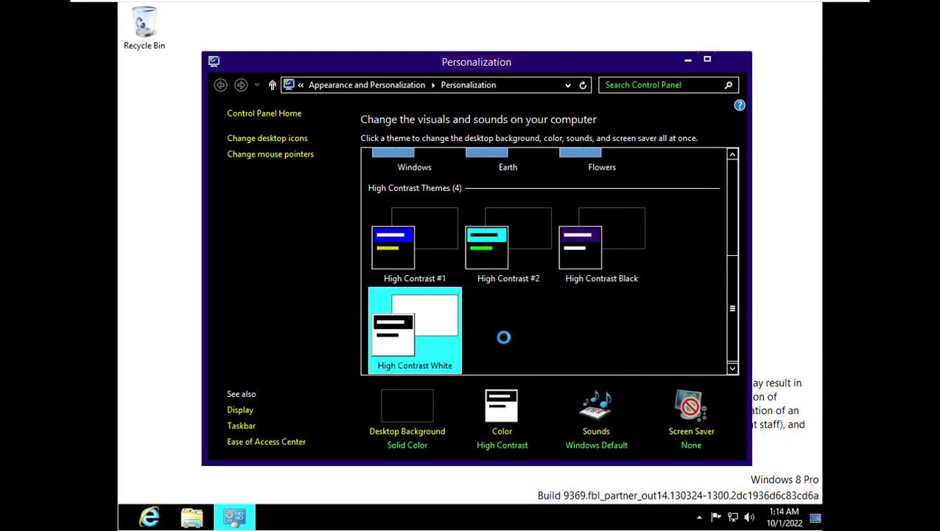
Switch back to the unsaved theme with the daisy picture and open its desktop background settings.
scroll(731, 339, "up", 5)
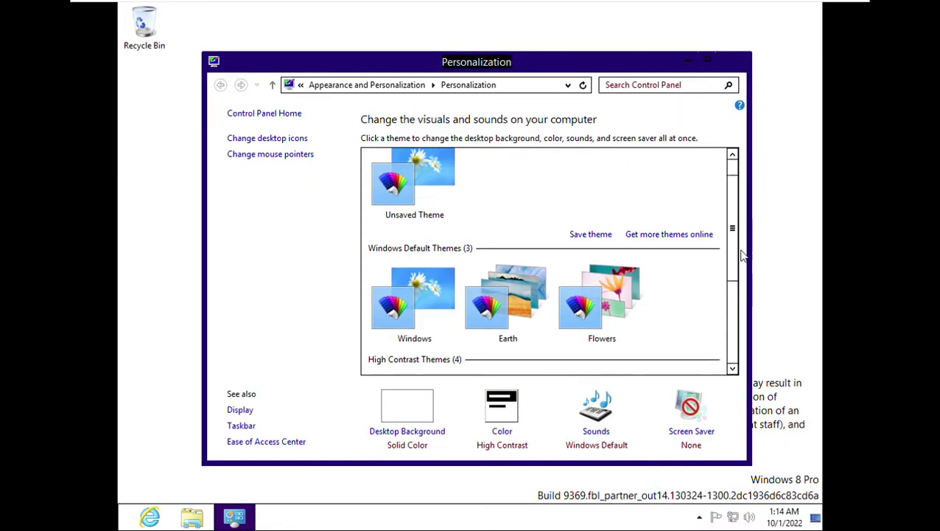
left_click(441, 243)
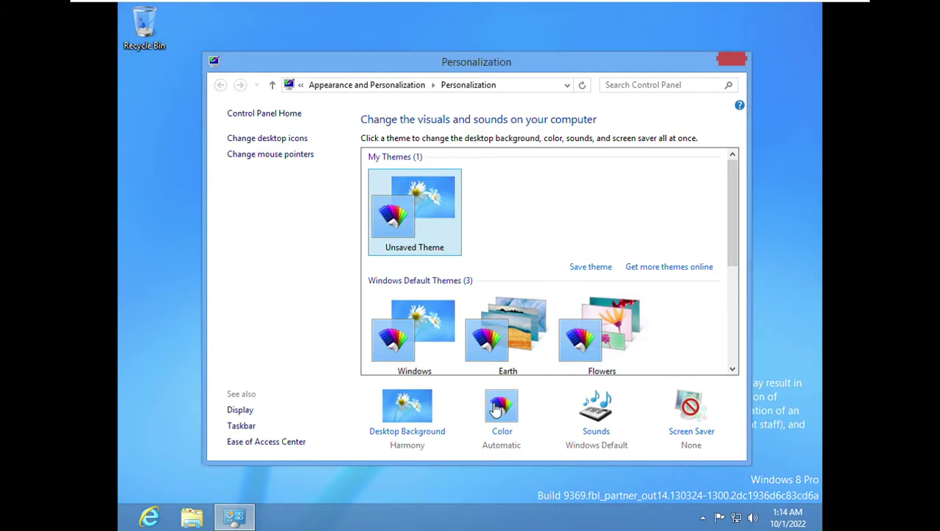
left_click(388, 402)
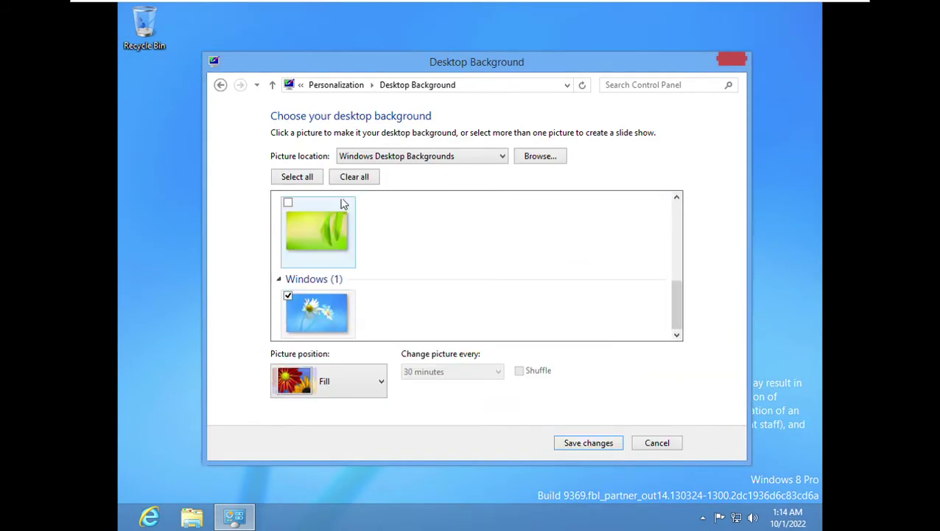
Try selecting the whole Earth picture group and then the whole Flowers group as the desktop background.
left_click_drag(676, 319, 673, 245)
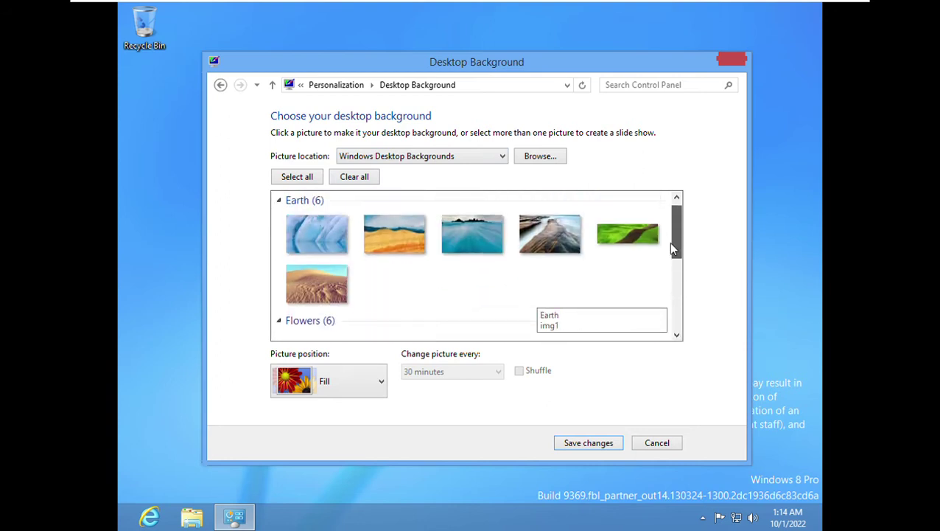
left_click(284, 206)
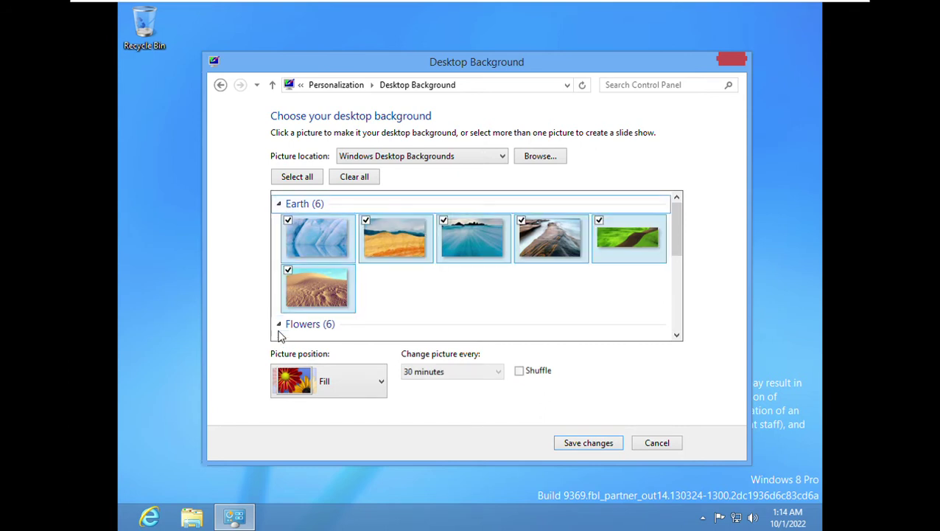
left_click(294, 327)
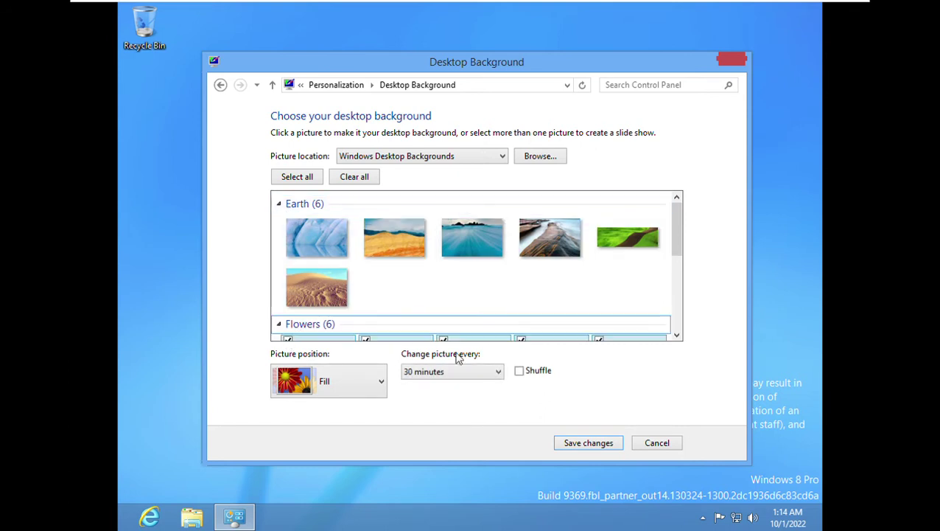
Set up a shuffled background slide show of all the Earth pictures changing every 5 minutes, and save the changes.
left_click(492, 371)
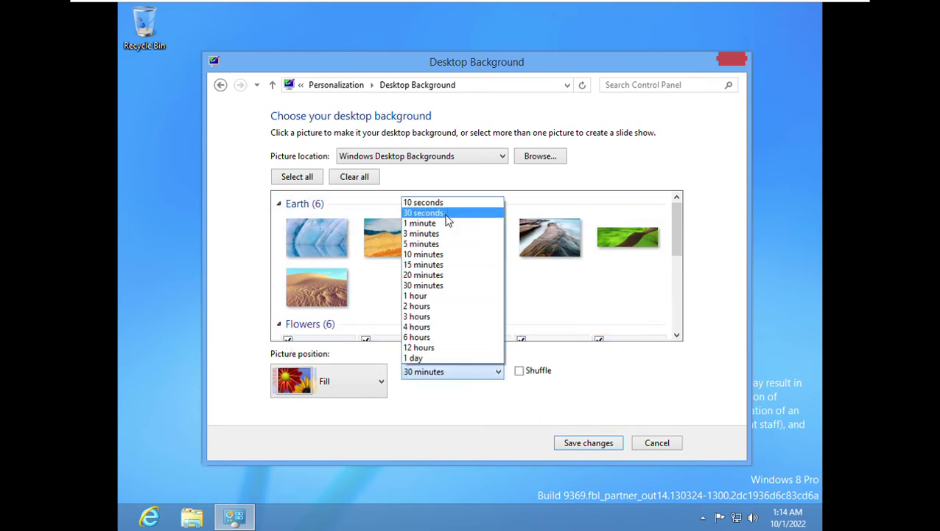
left_click(435, 244)
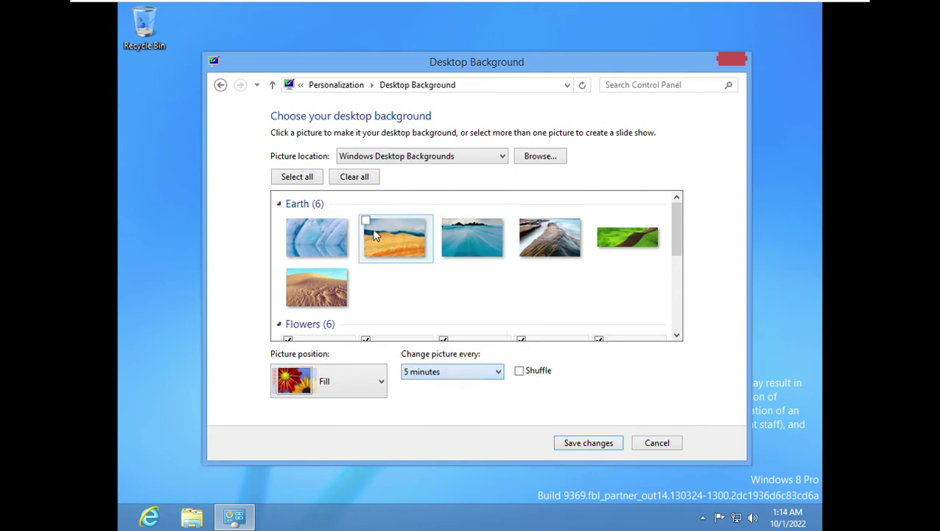
left_click(303, 204)
left_click(539, 372)
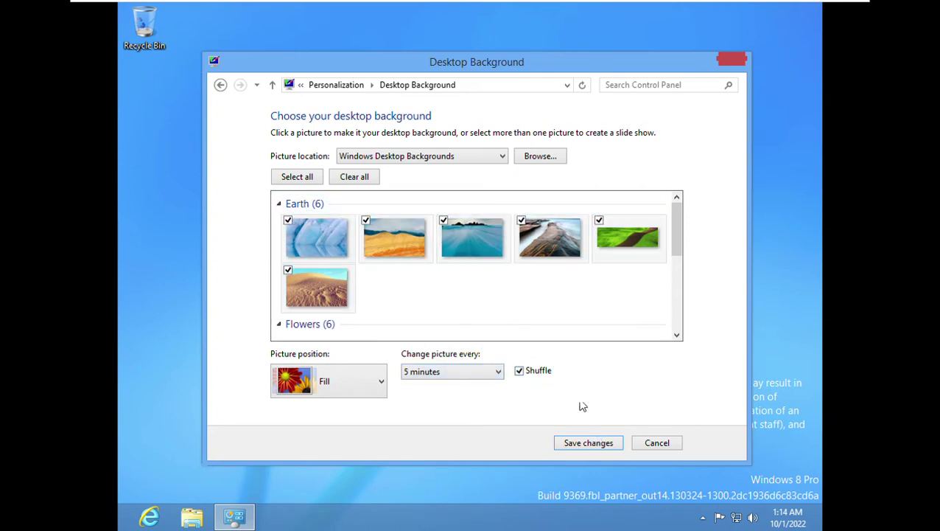
left_click(539, 375)
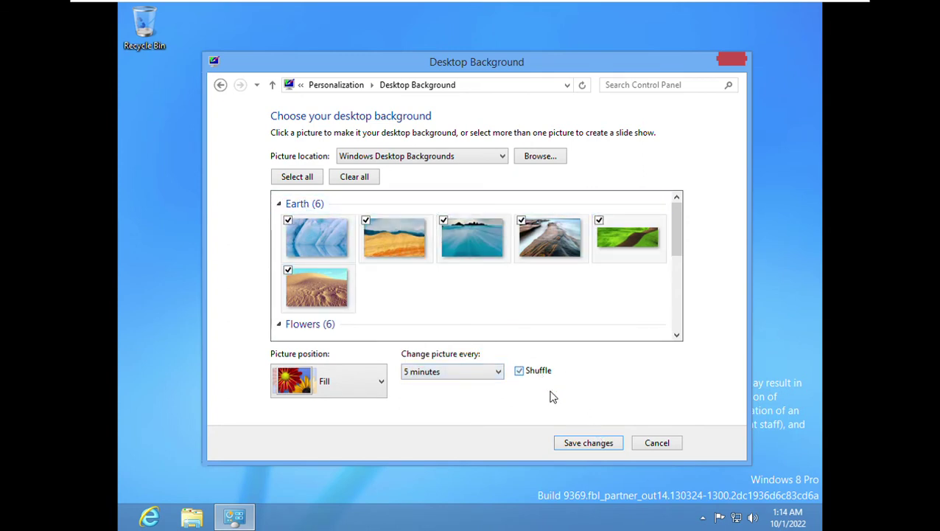
left_click(590, 443)
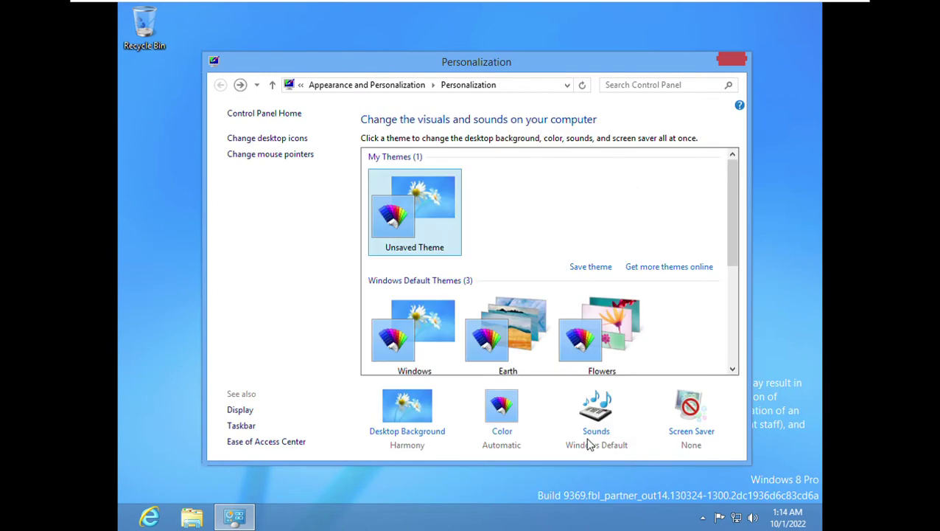
Open the screen saver settings and choose the 3D Text screen saver.
left_click(685, 411)
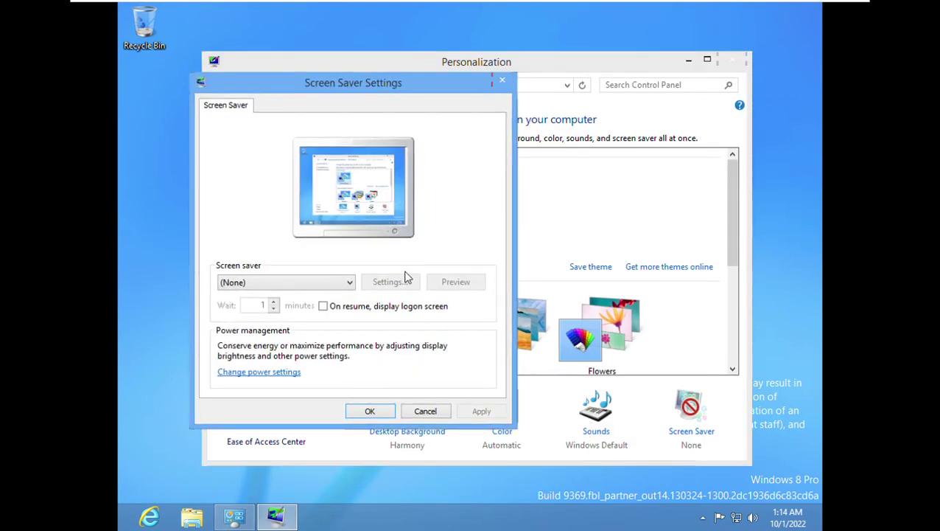
left_click(329, 283)
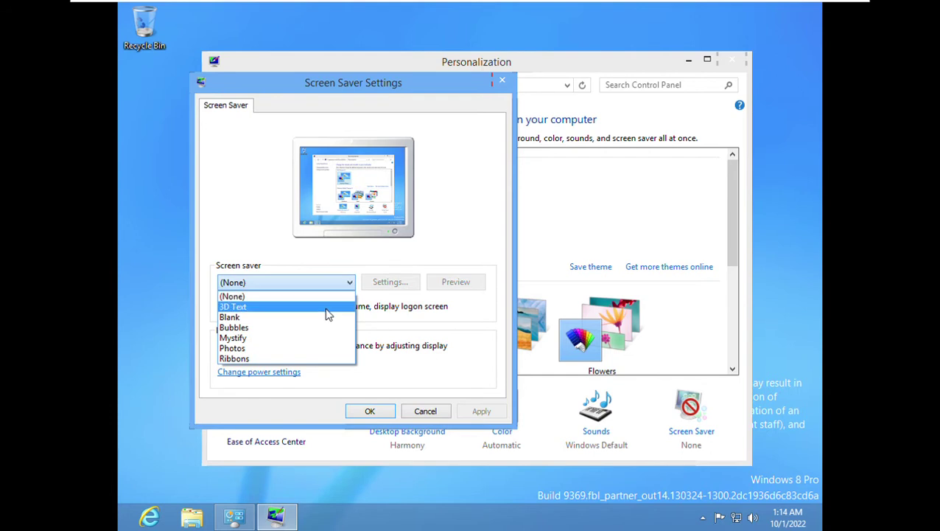
left_click(326, 308)
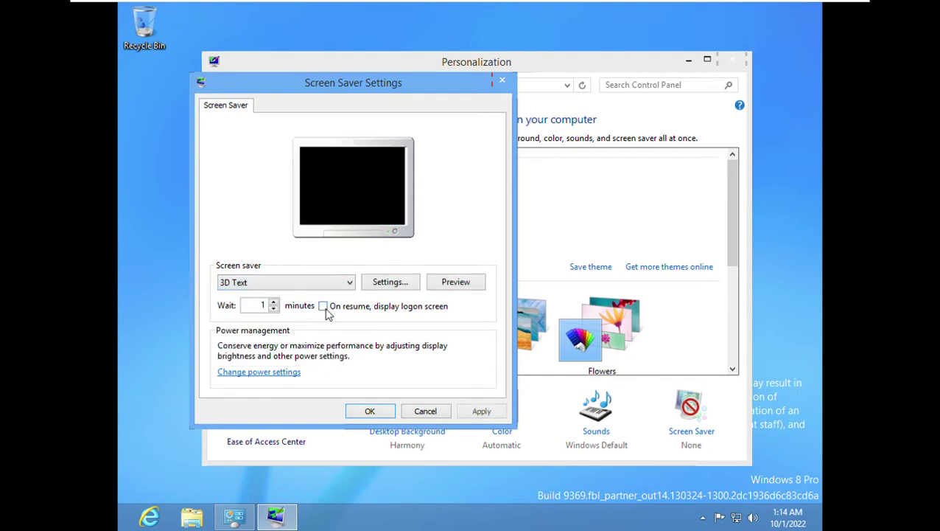
In the 3D Text settings, raise the rotation speed slightly, set the surface style to Solid Color and confirm.
left_click(390, 283)
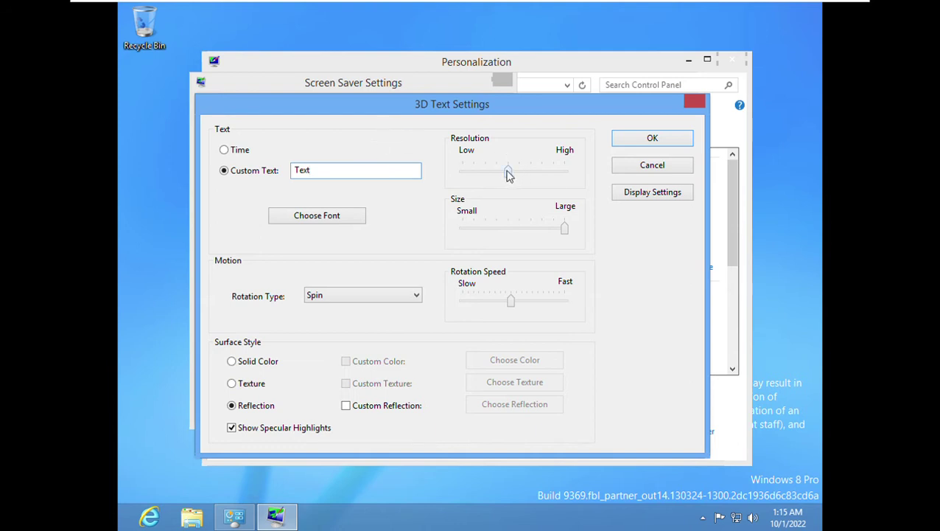
mouse_move(508, 174)
left_mouse_down()
mouse_move(562, 174)
mouse_move(443, 174)
mouse_move(507, 174)
left_mouse_up()
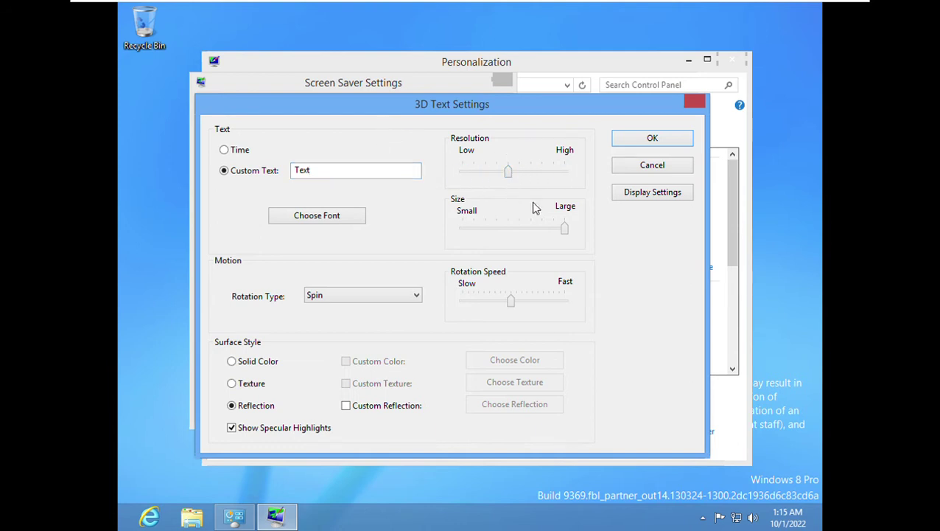
left_click_drag(564, 228, 699, 250)
mouse_move(512, 309)
left_mouse_down()
mouse_move(459, 304)
mouse_move(515, 313)
left_mouse_up()
key("Up")
key("Up")
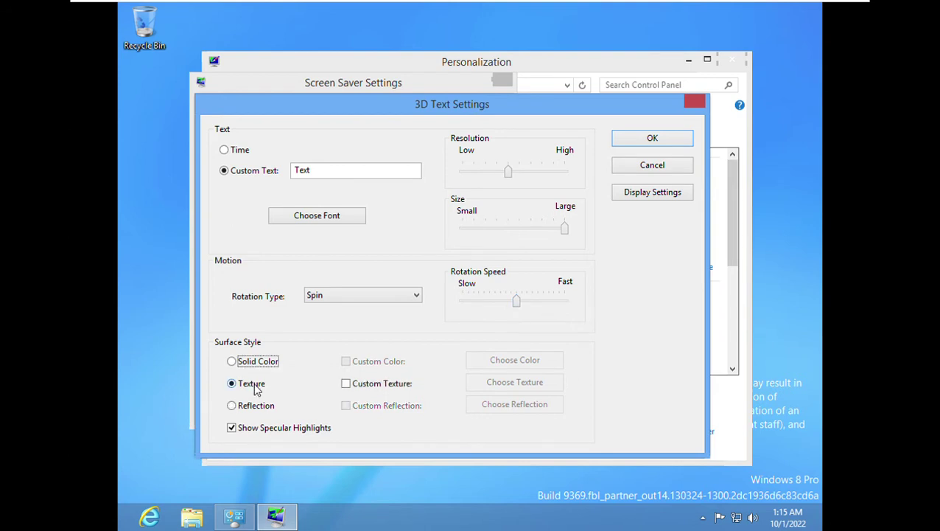
key("Tab")
key("Return")
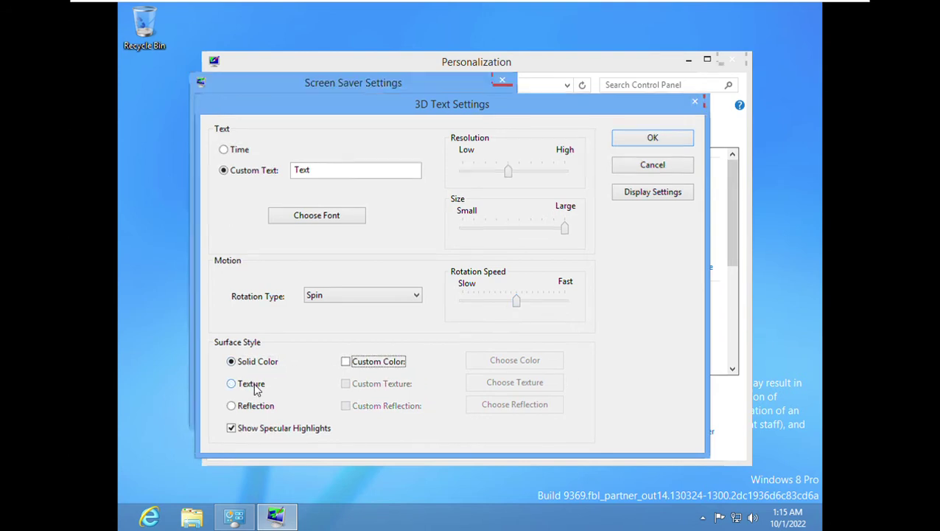
Reselect the 3D Text screen saver, review its settings without changing them and preview it full screen.
key("Up")
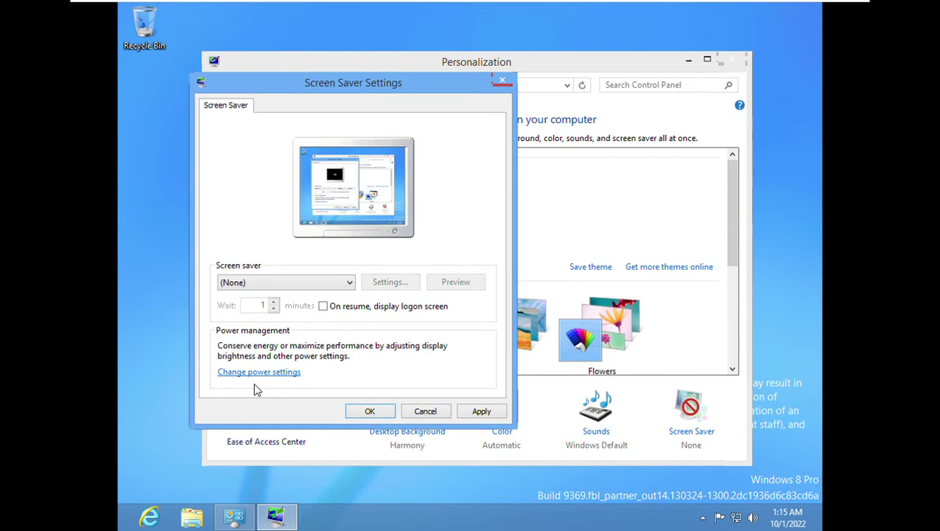
key("Down")
key("Down")
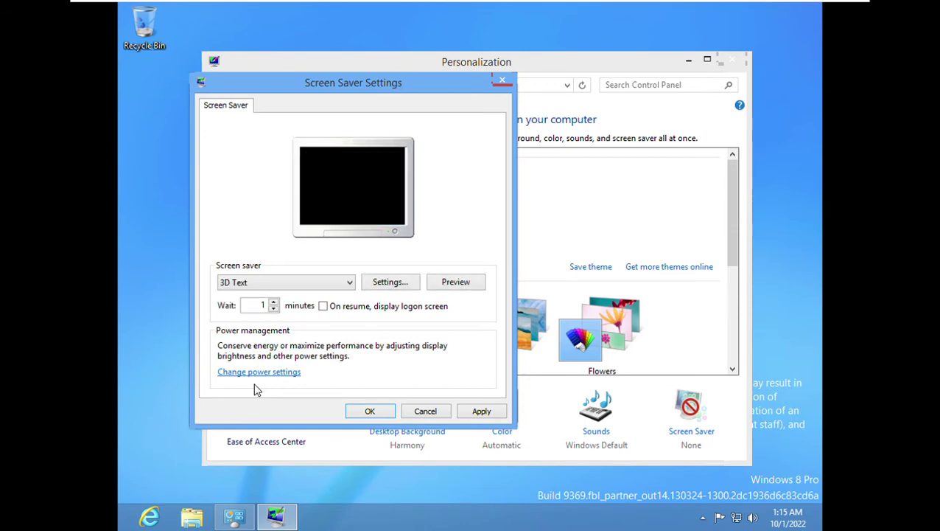
left_click(408, 284)
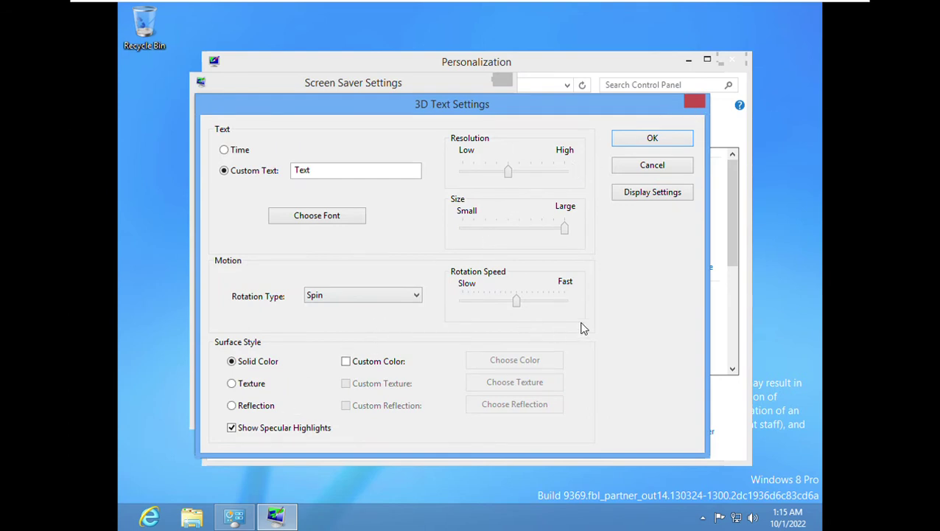
left_click(656, 171)
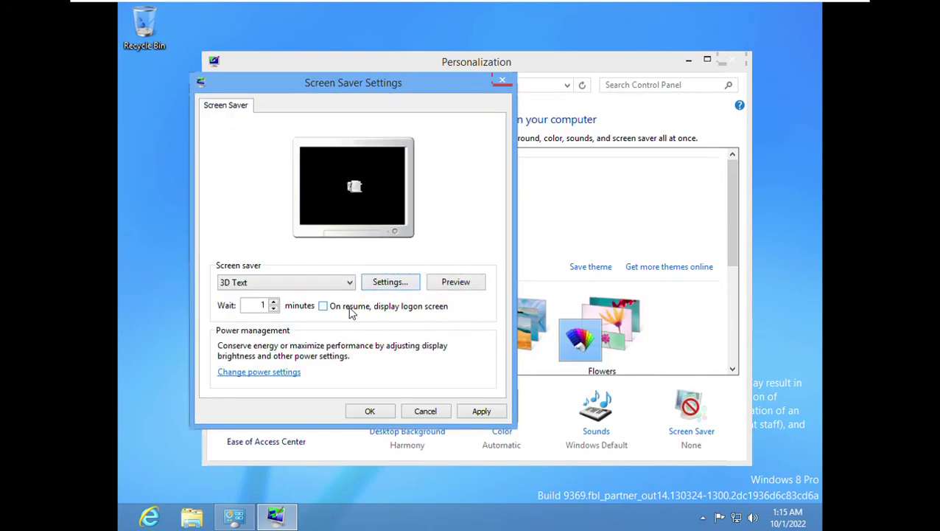
left_click(453, 283)
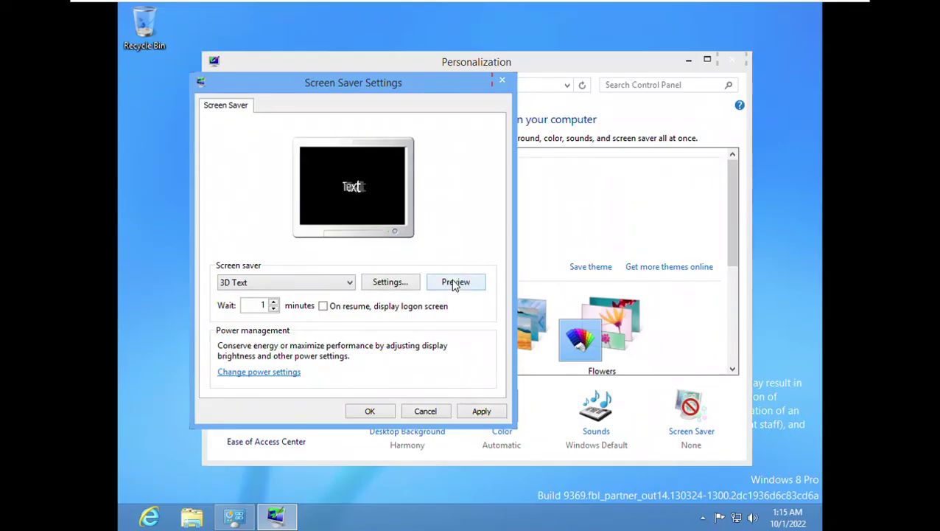
Choose the Blank screen saver, check its settings and preview it full screen.
left_click(348, 283)
key("Down")
key("Return")
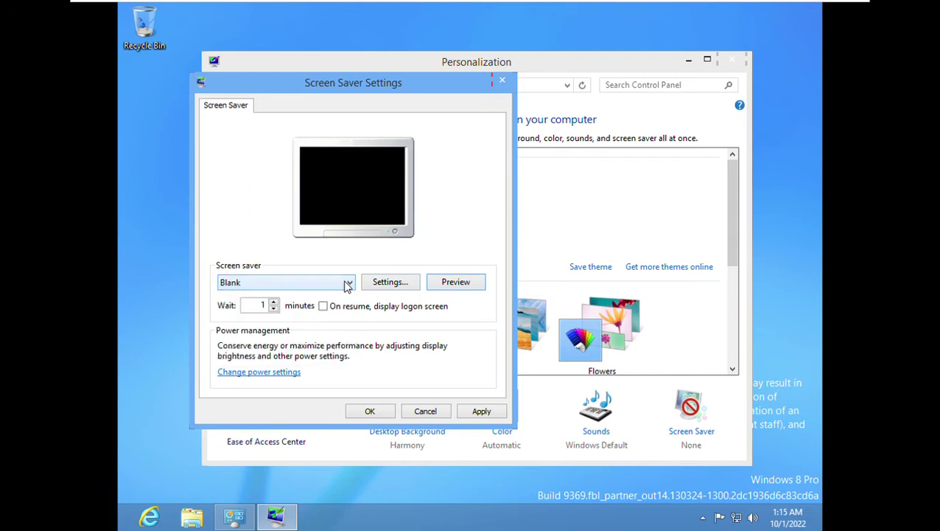
key("Up")
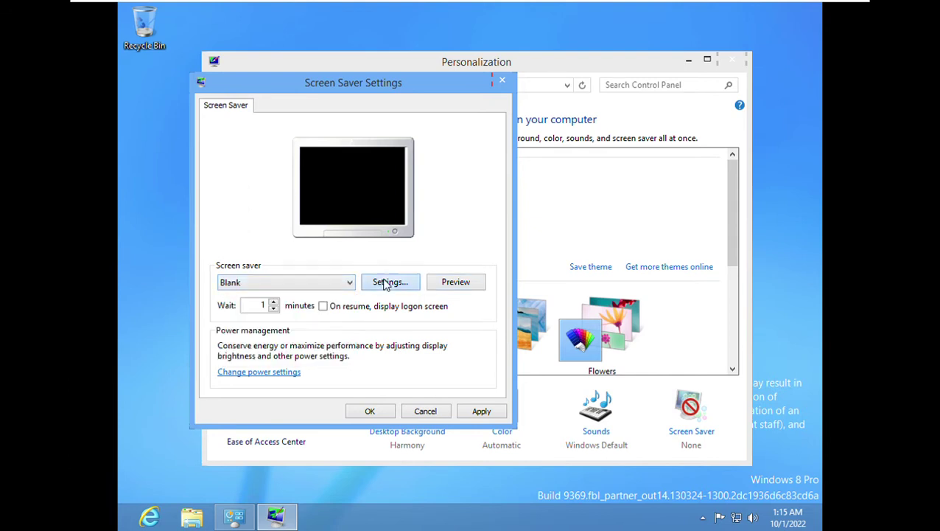
left_click(384, 283)
key("Return")
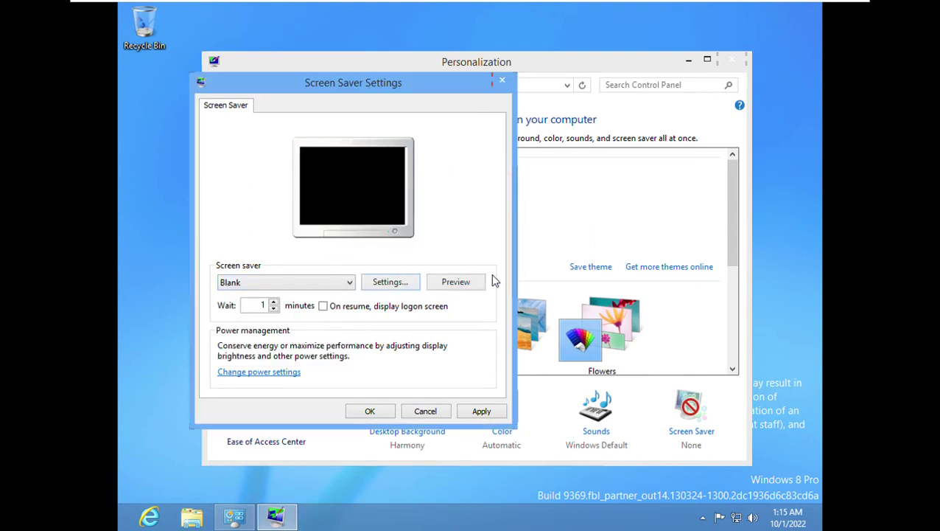
left_click(456, 282)
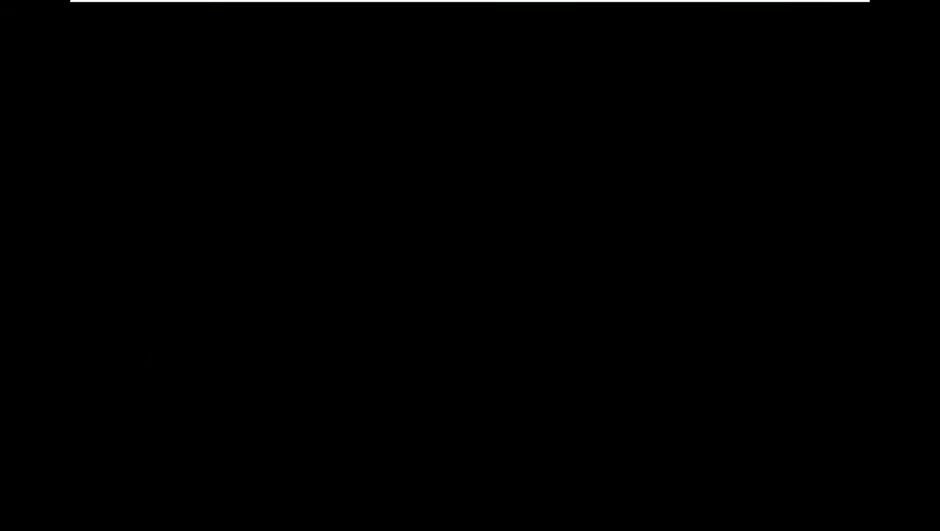
mouse_move(479, 285)
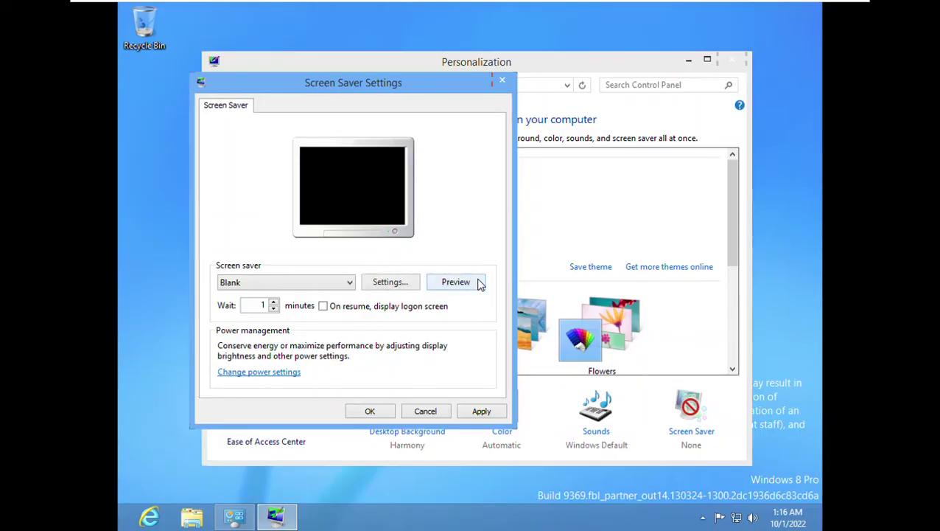
Choose the Bubbles screen saver and preview it full screen.
left_click(345, 282)
left_click(301, 331)
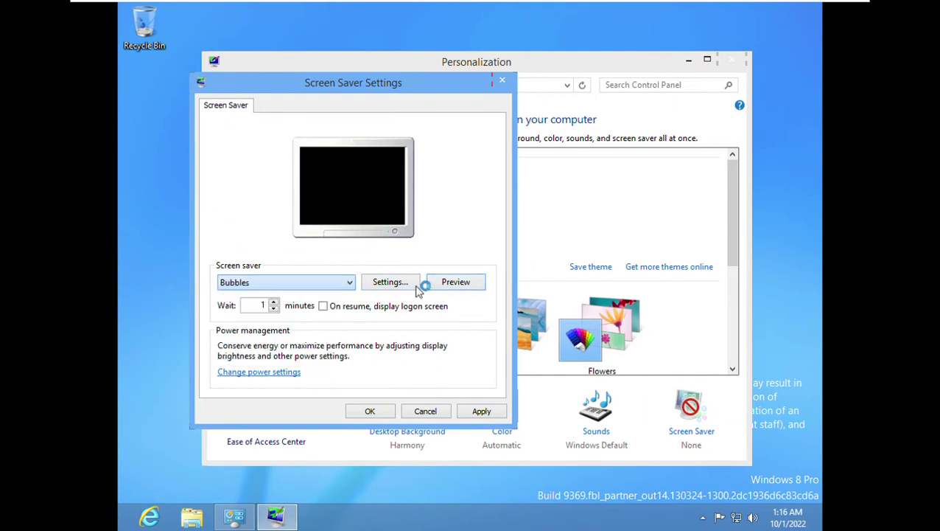
left_click(456, 282)
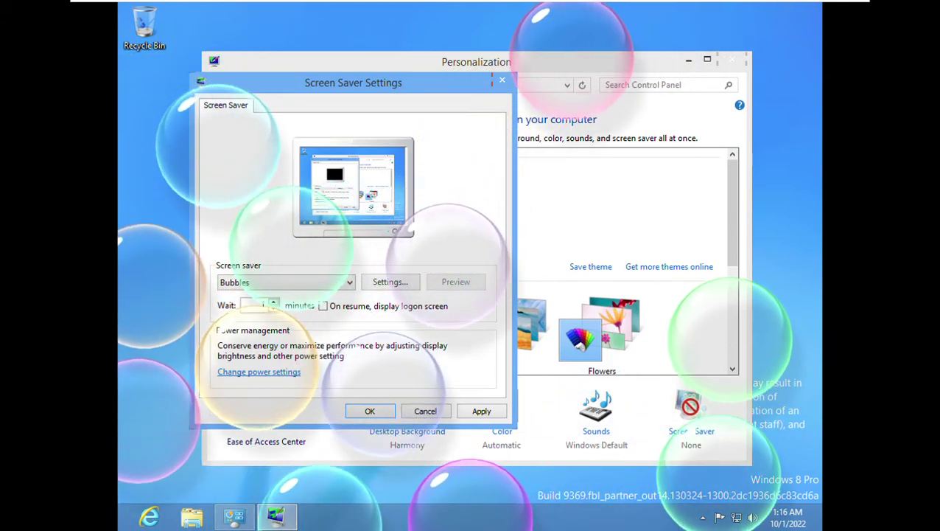
Choose the Mystify screen saver, check its settings and preview it full screen.
left_click(322, 285)
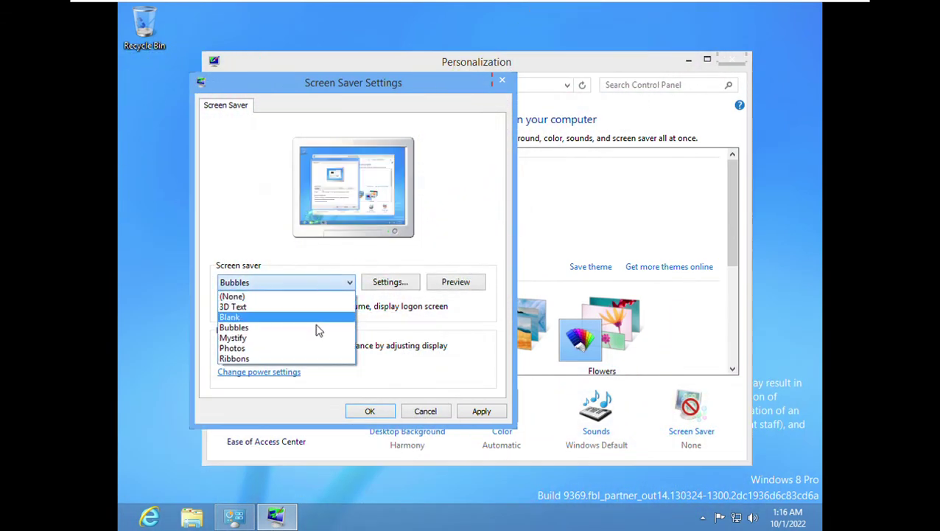
left_click(319, 342)
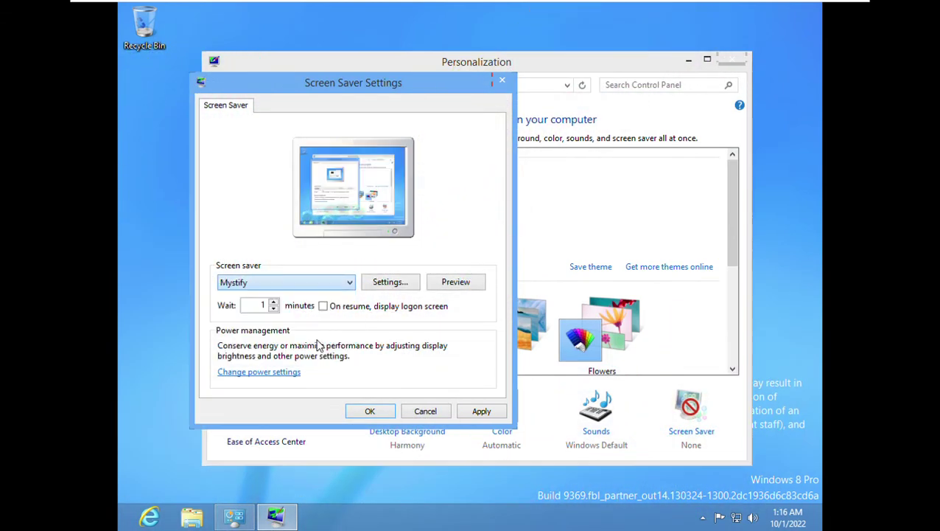
left_click(383, 289)
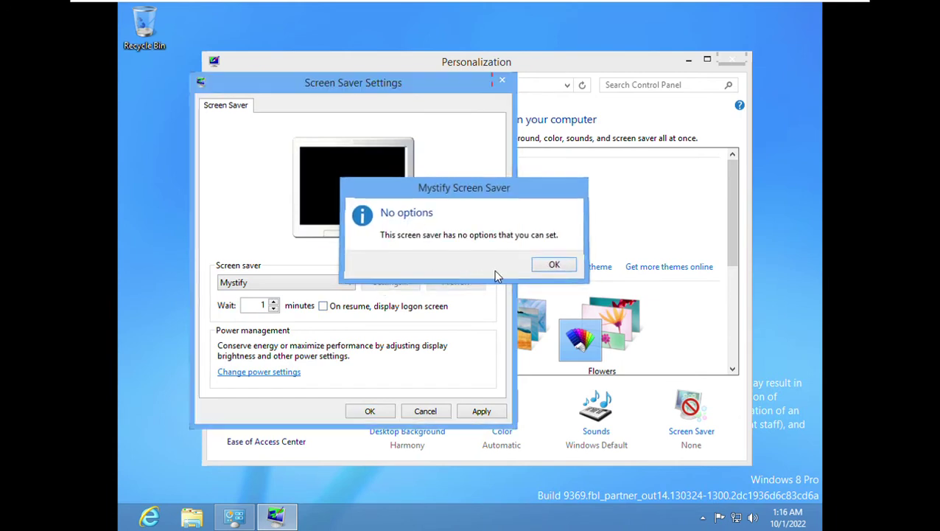
key("Return")
left_click(457, 282)
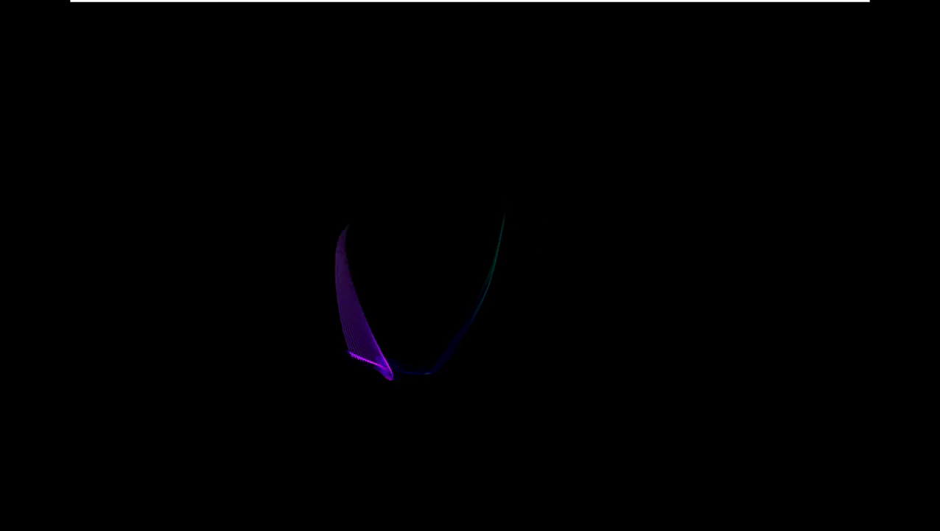
Choose the Photos screen saver and preview it full screen.
key("Down")
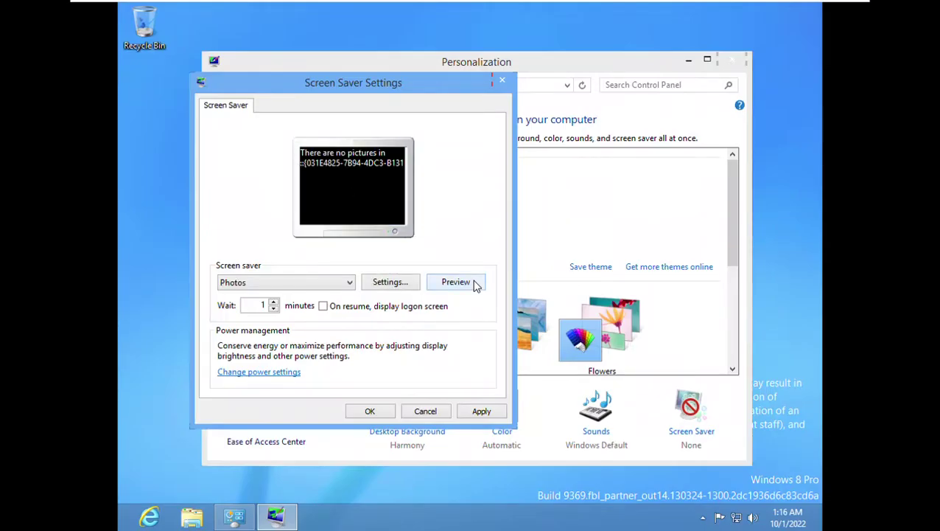
left_click(472, 284)
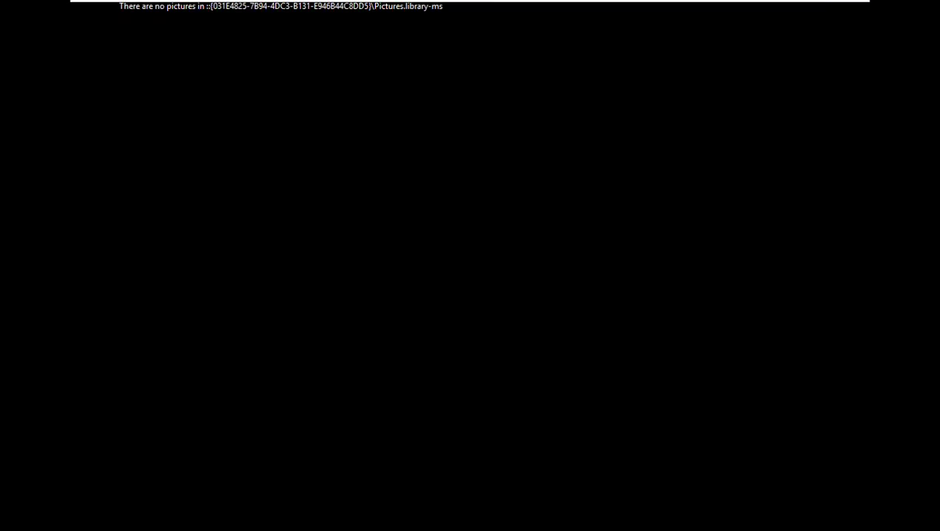
mouse_move(475, 286)
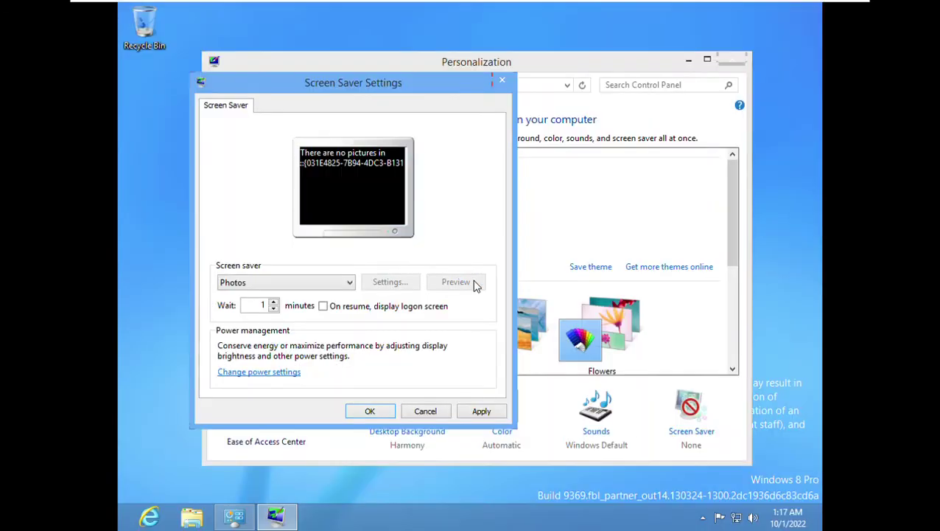
Choose the Ribbons screen saver, check its settings and preview it full screen.
key("Down")
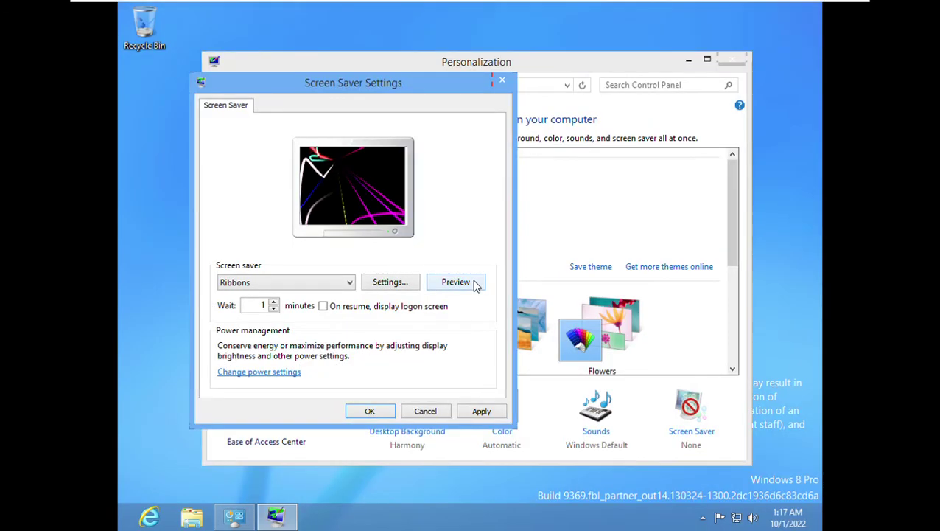
left_click(403, 288)
key("Return")
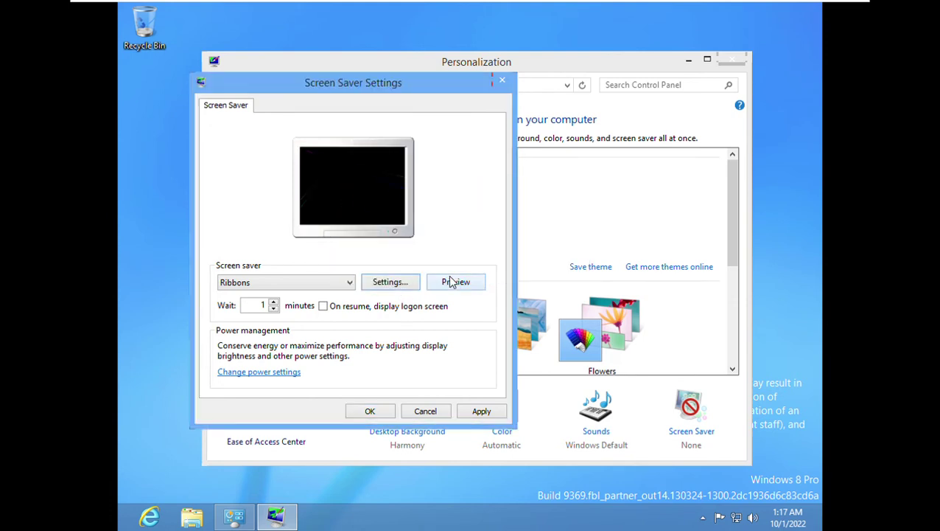
left_click(453, 284)
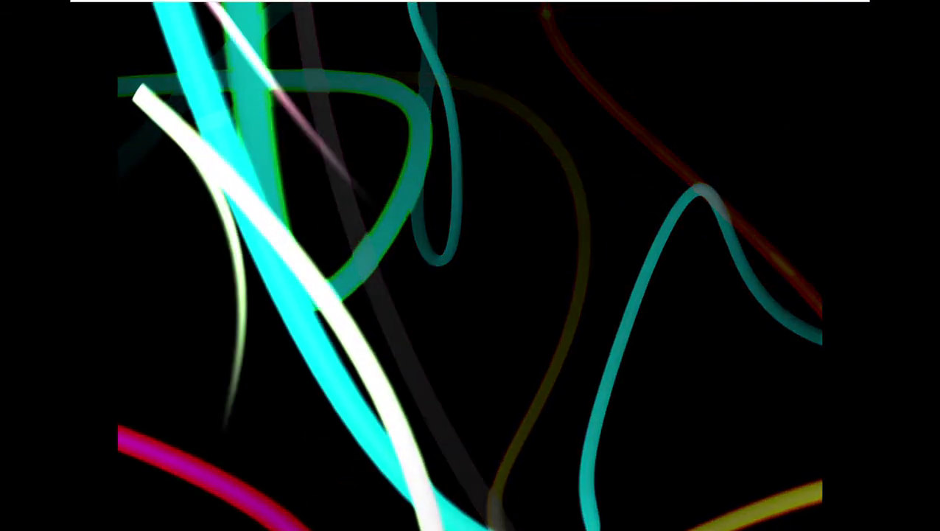
left_click(447, 280)
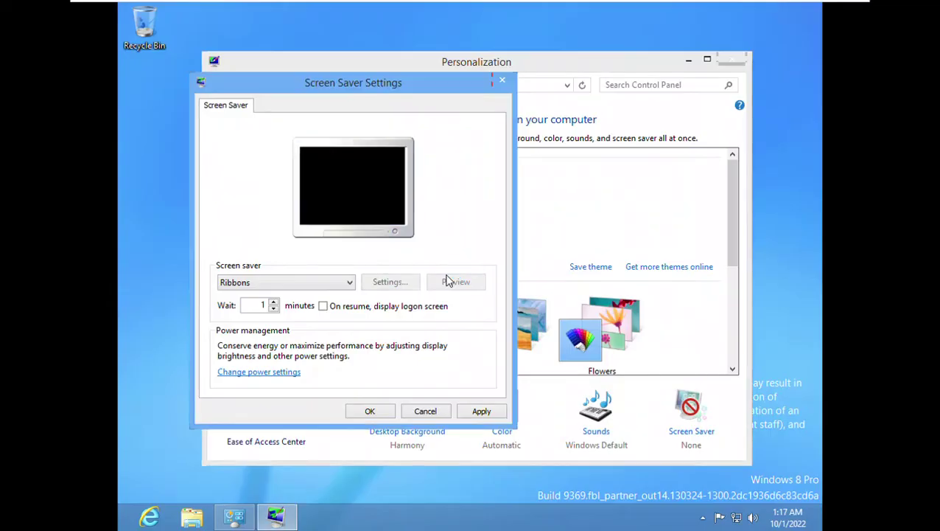
Look over the available screen savers and close the screen saver settings without applying a change.
left_click(313, 288)
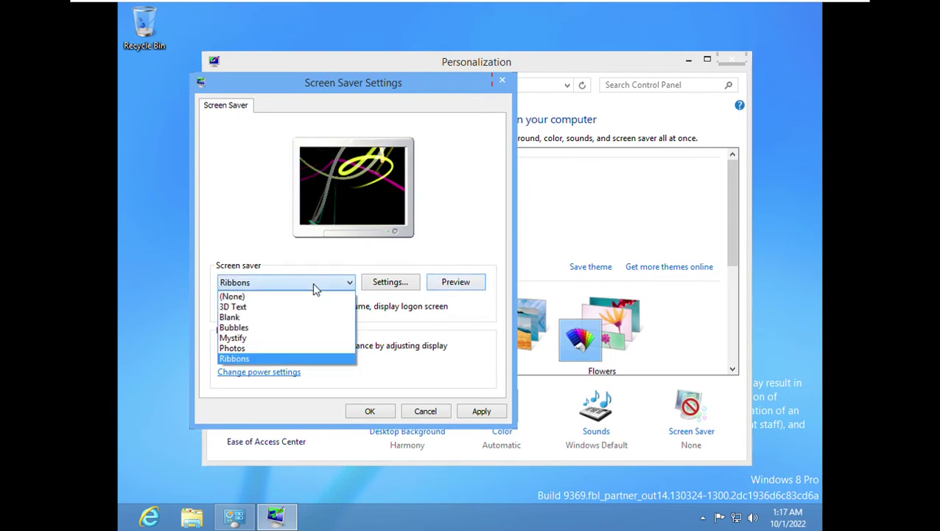
left_click(407, 402)
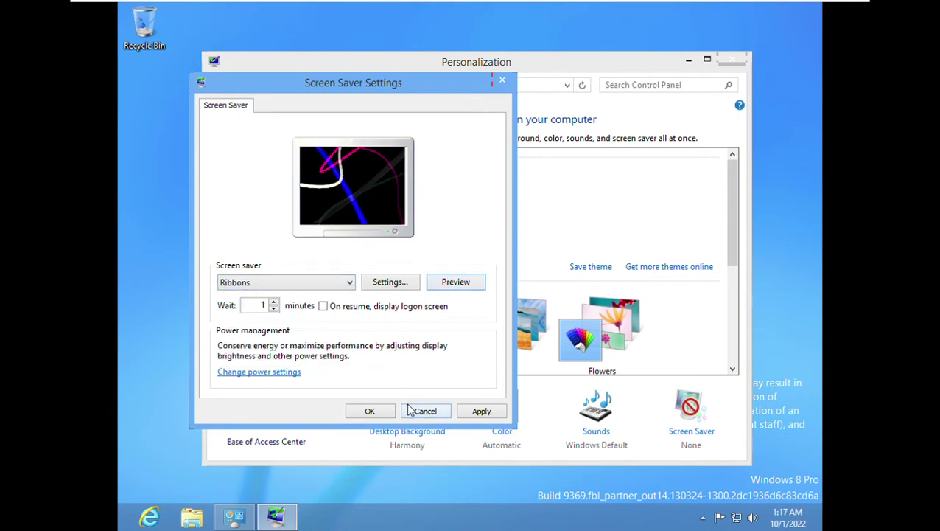
left_click(423, 410)
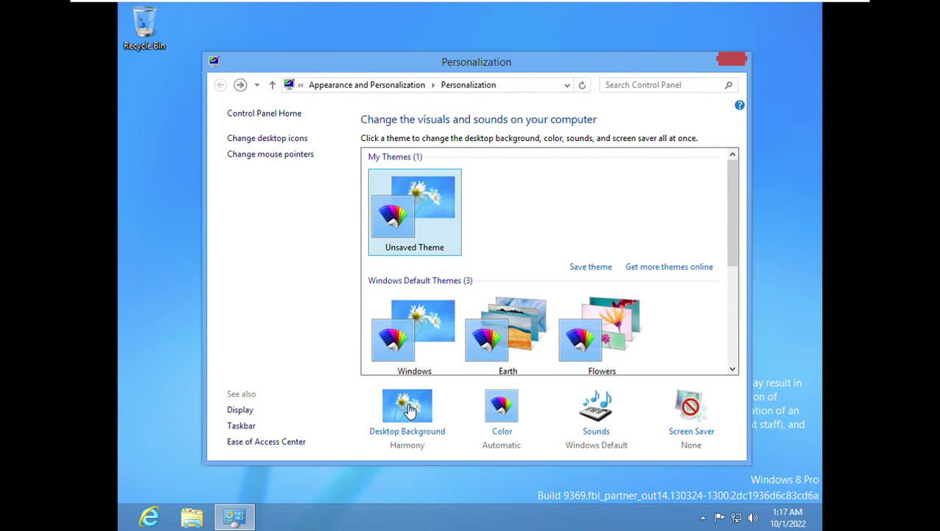
Open the sound scheme settings and play the Asterisk, Calendar Reminder and Critical Battery Alarm sounds.
left_click(598, 410)
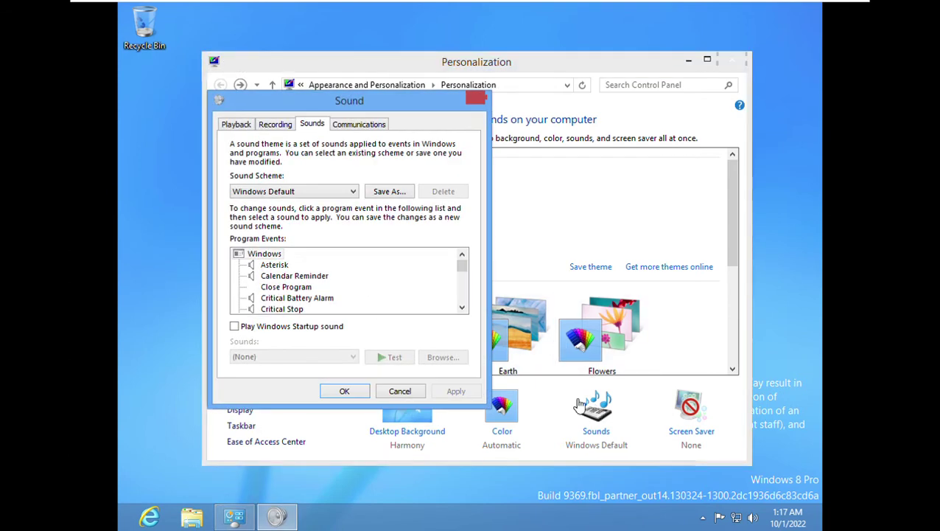
left_click(281, 269)
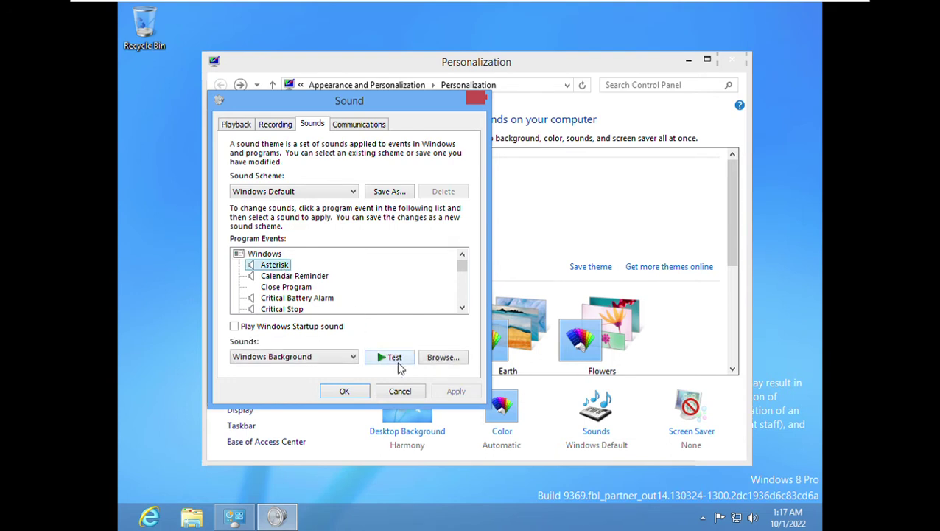
left_click(398, 362)
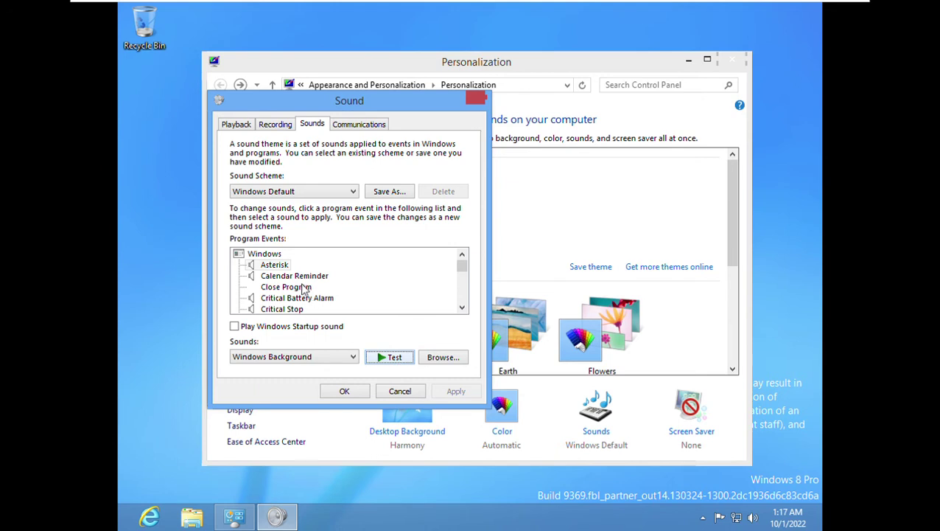
left_click(300, 278)
left_click(377, 359)
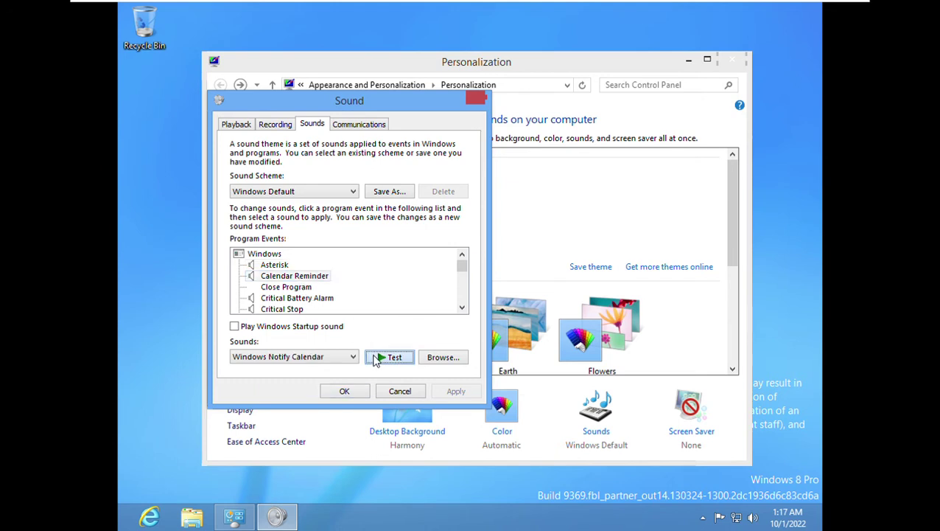
left_click(321, 301)
left_click(394, 363)
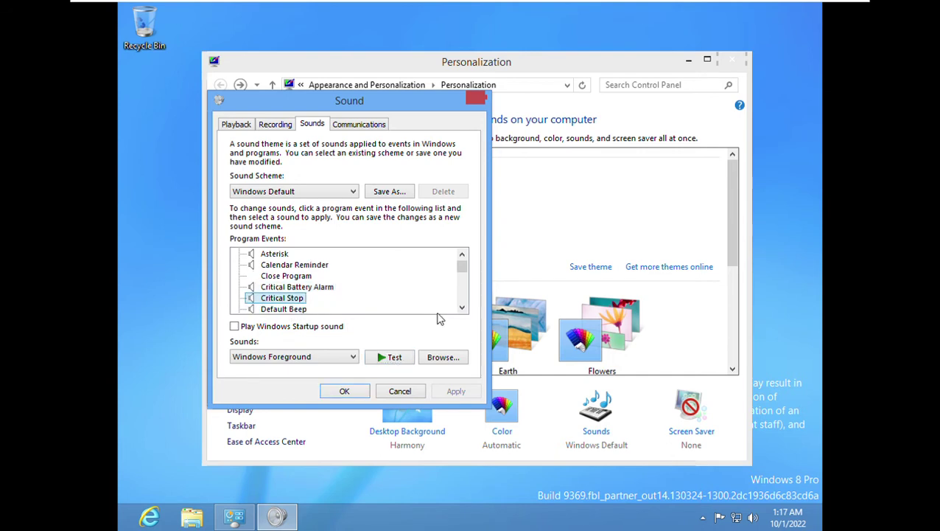
Play the sounds of the Desktop Mail Notification and Device Disconnect events.
left_click(292, 310)
left_click(292, 310)
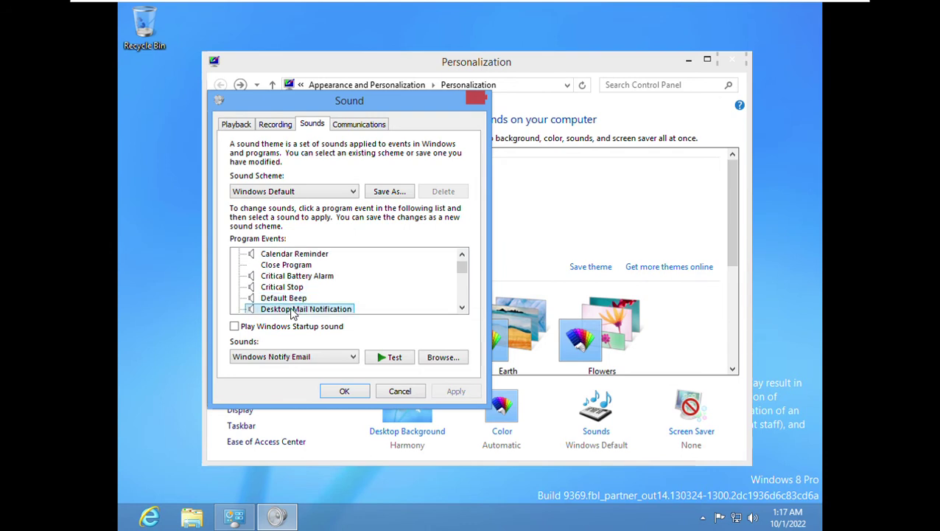
left_click(378, 357)
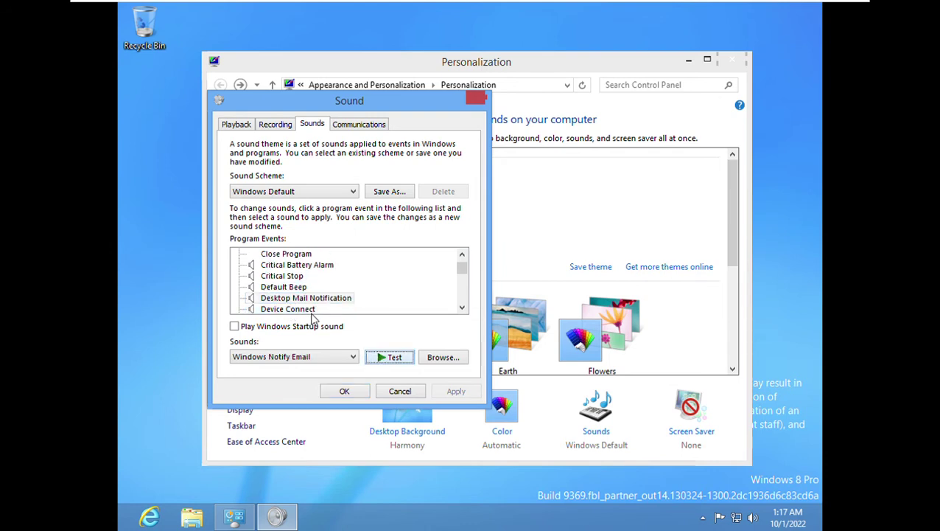
left_click(378, 359)
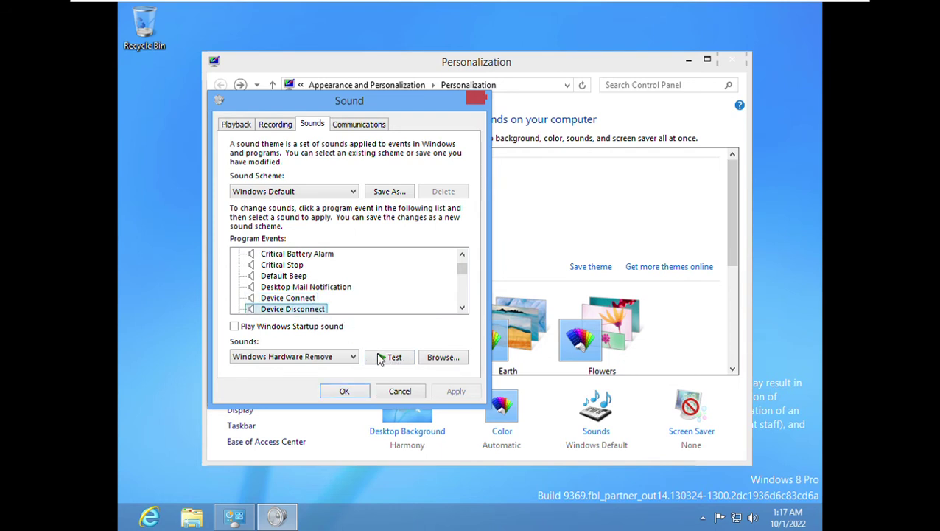
left_click(379, 358)
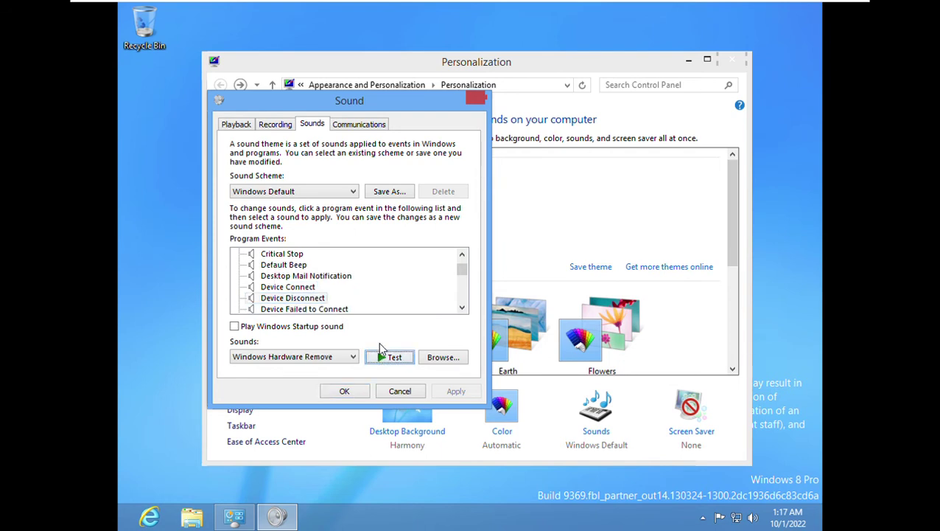
Play the sounds of the Device Failed to Connect, Exclamation and Instant Message Notification events.
left_click(334, 310)
left_click(386, 358)
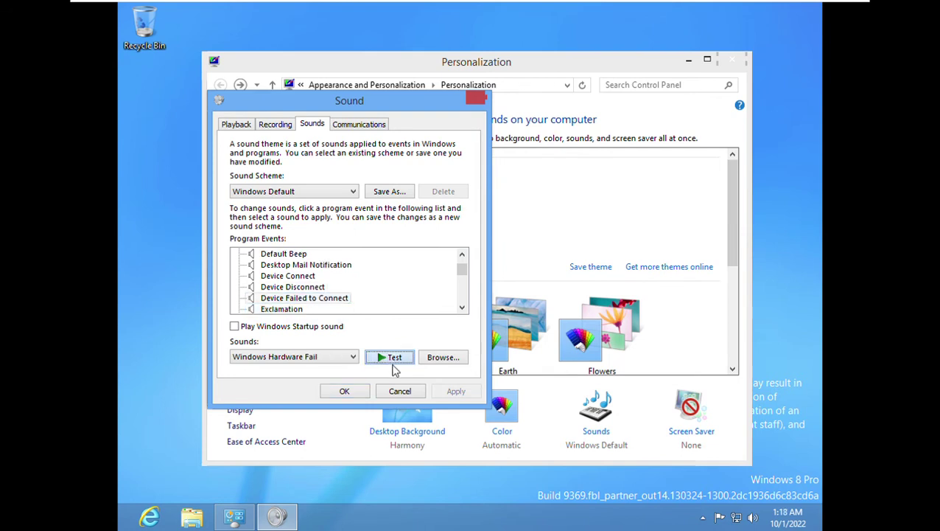
left_click(294, 310)
left_click(410, 359)
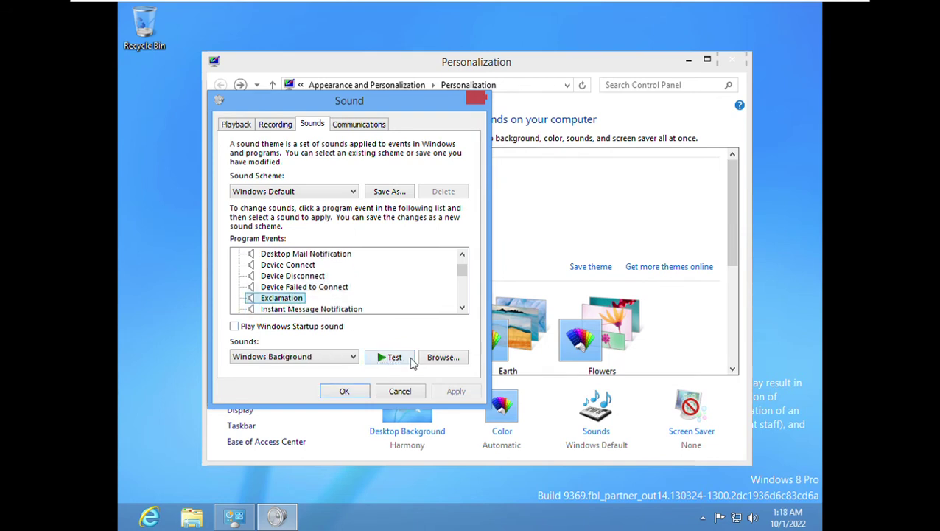
left_click(327, 309)
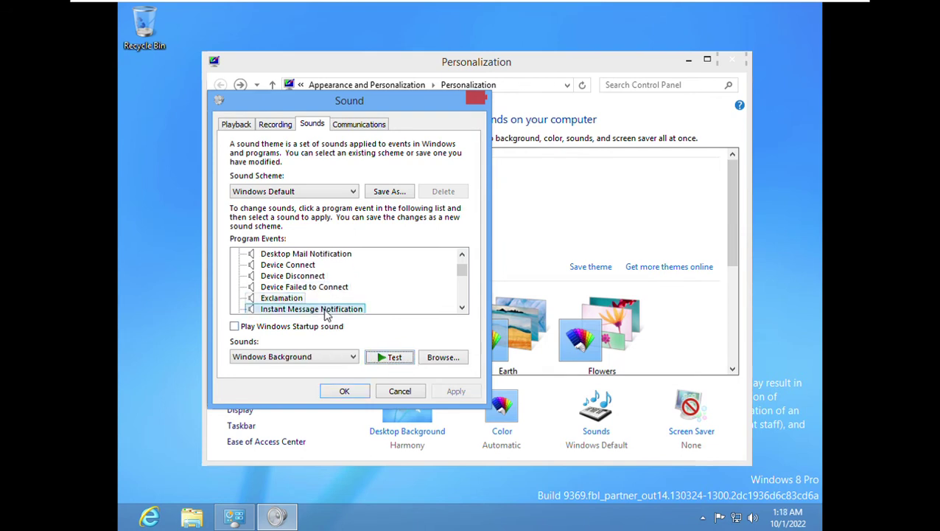
left_click(384, 360)
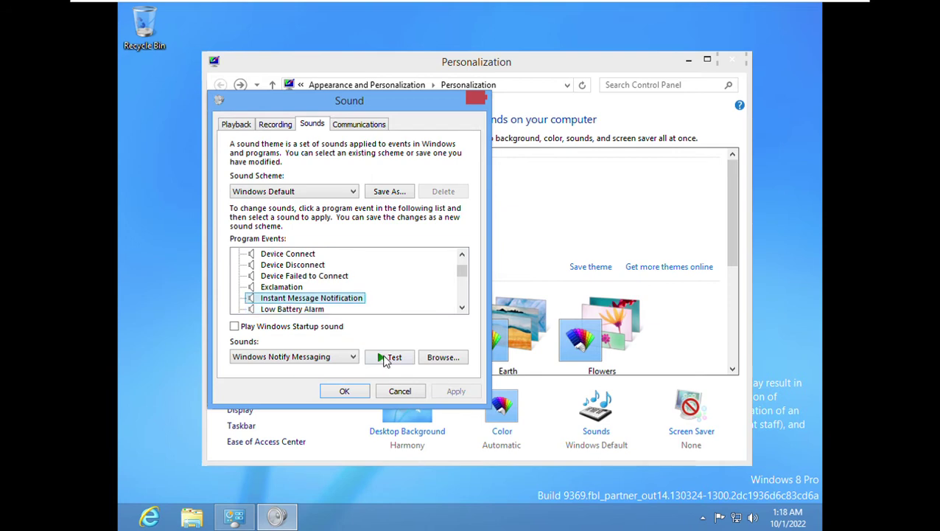
Move through the program events from Low Battery Alarm to Message Nudge and try to play the Message Nudge sound.
left_click(310, 309)
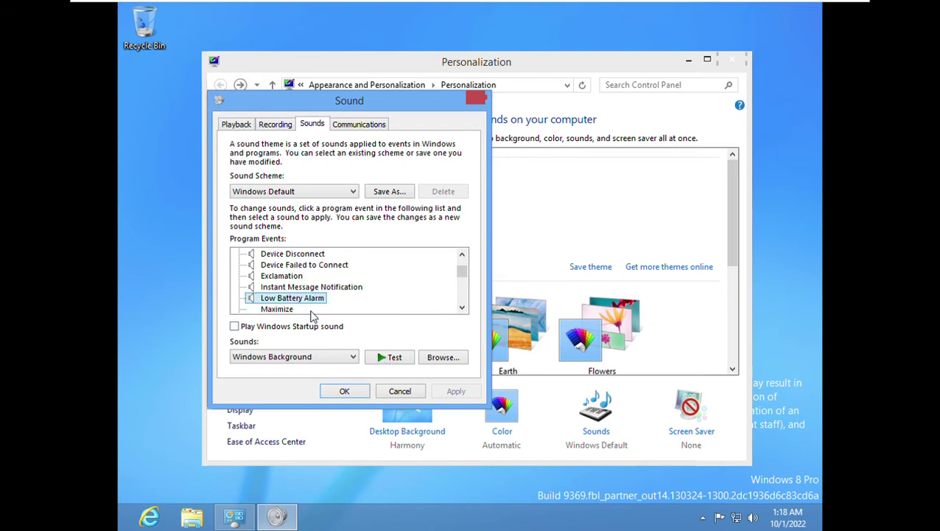
left_click(463, 309)
left_click(462, 310)
key("Down")
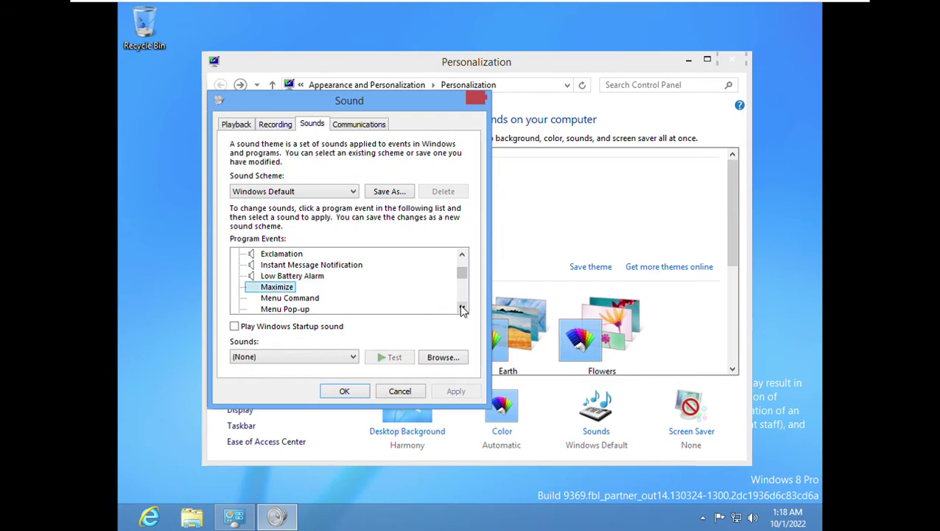
key("Down")
key("Down")
key("Down")
key("Down")
key("Up")
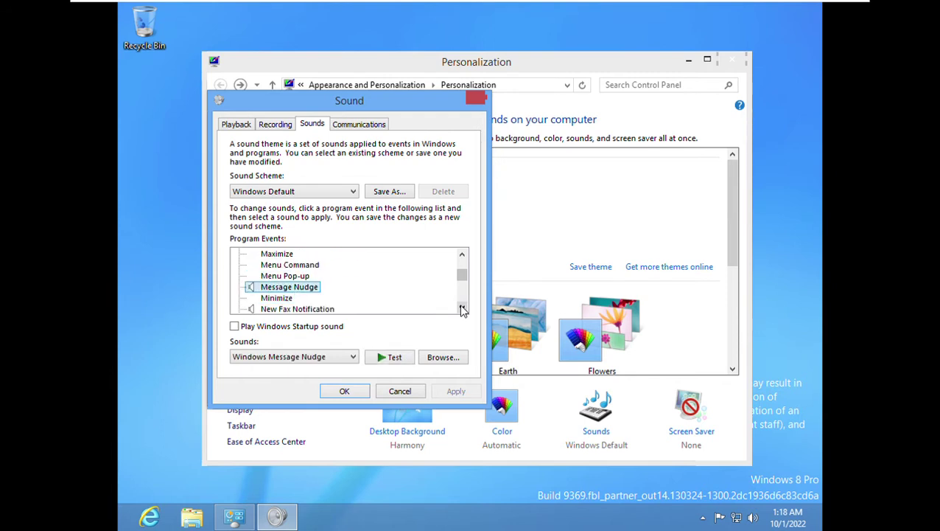
key("Return")
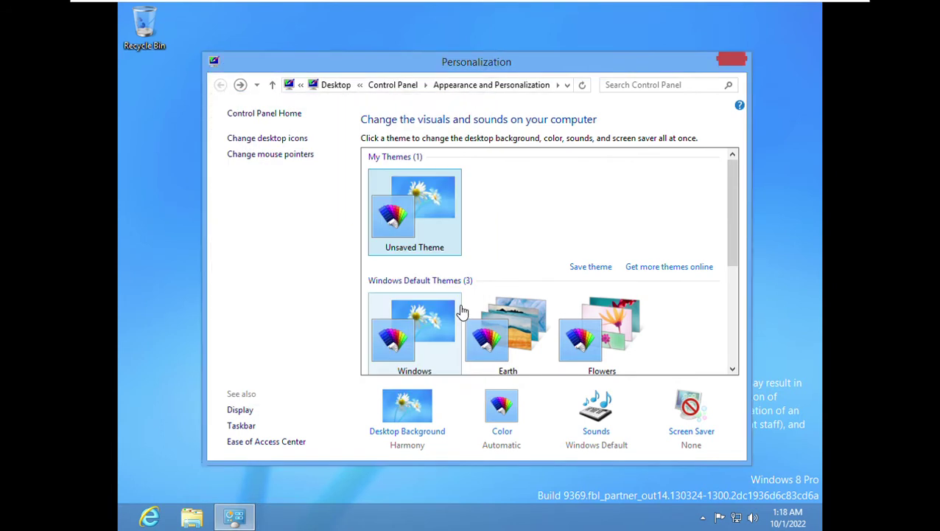
Reopen the sound scheme settings, find the Message Nudge event and play its sound.
left_click(585, 406)
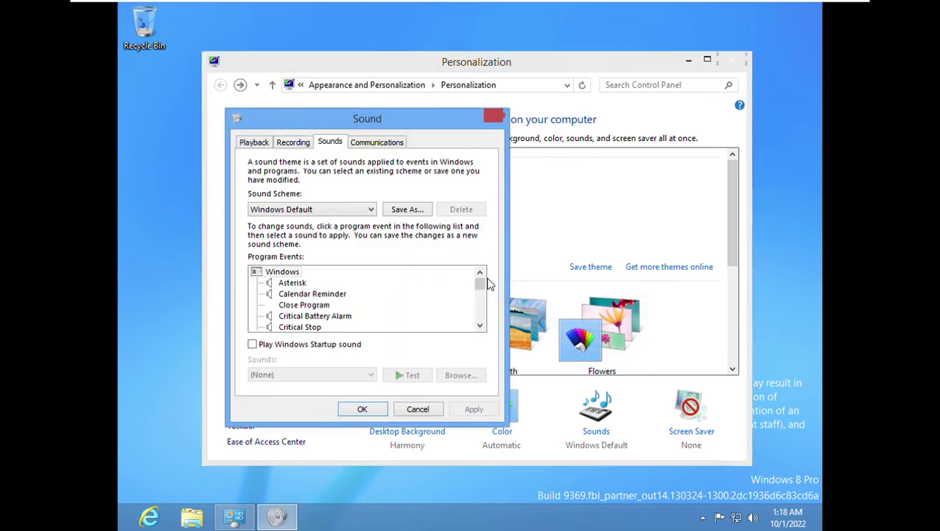
left_click_drag(480, 285, 458, 306)
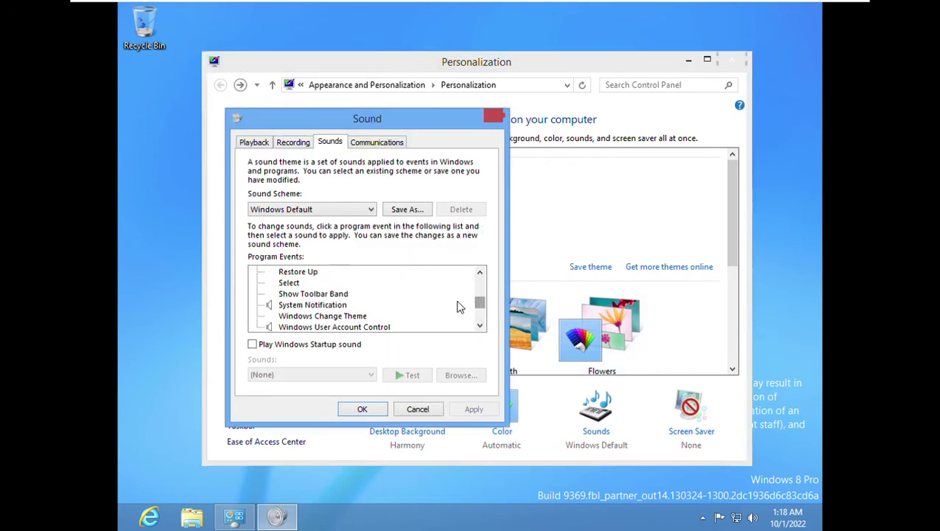
left_click(343, 306)
key("Up")
key("Up")
key("Up")
key("Up")
key("Up")
key("Up")
key("Up")
key("Up")
key("Up")
key("Up")
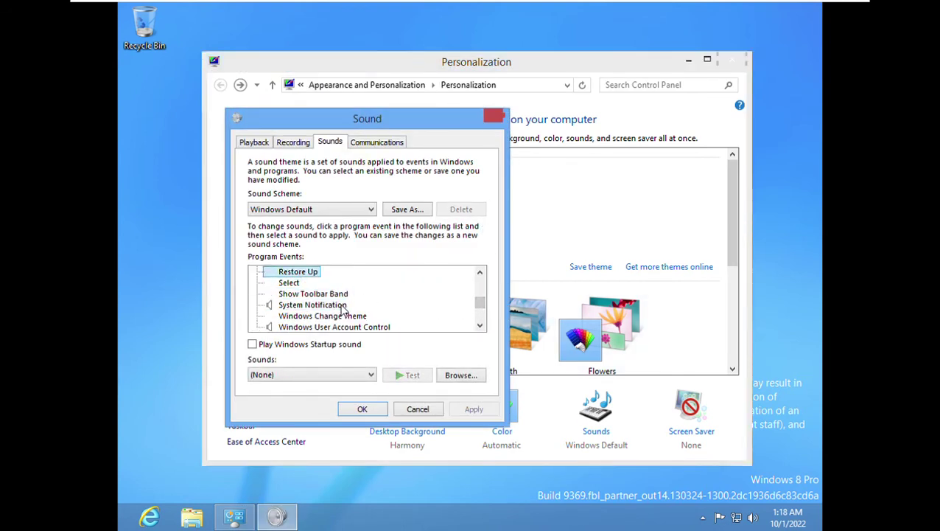
key("Down")
key("Up")
key("Up")
key("Up")
key("Up")
key("Up")
key("Up")
key("Up")
key("Up")
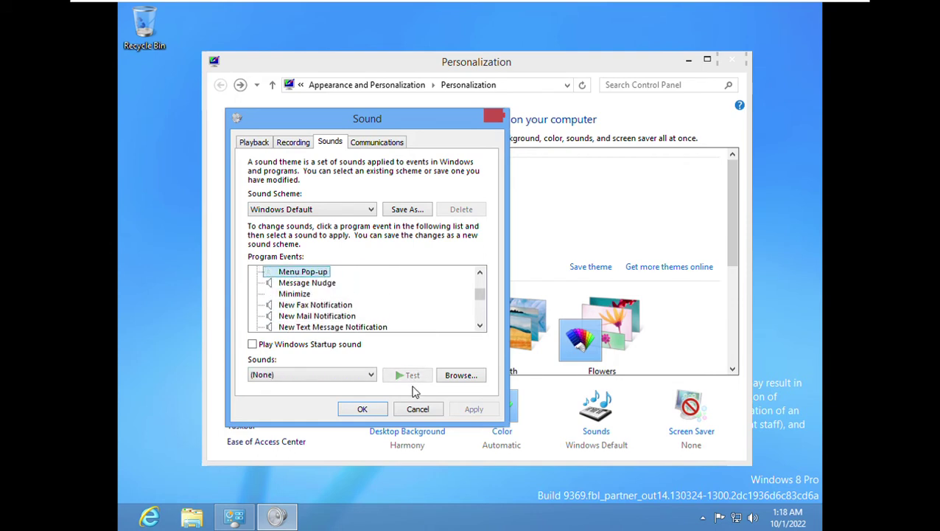
key("Up")
key("Up")
key("Up")
key("Down")
key("Down")
key("Down")
key("Down")
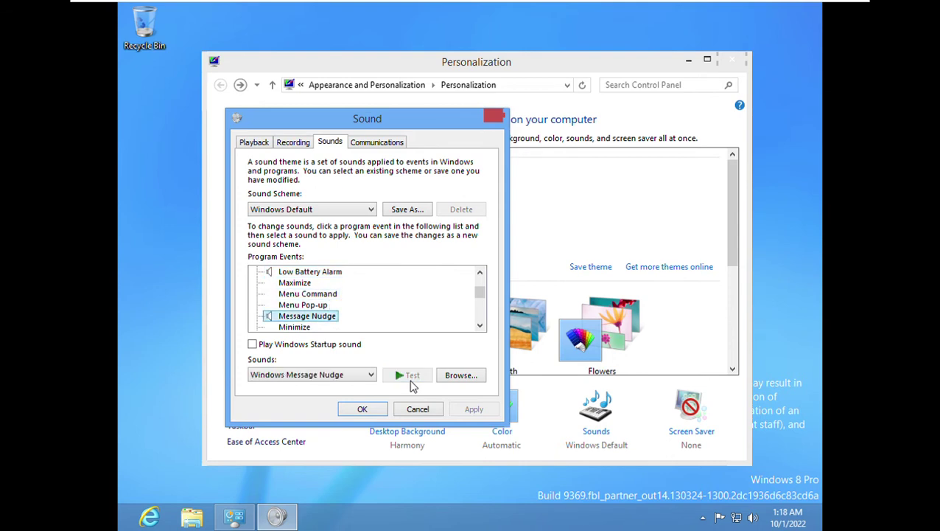
left_click(411, 381)
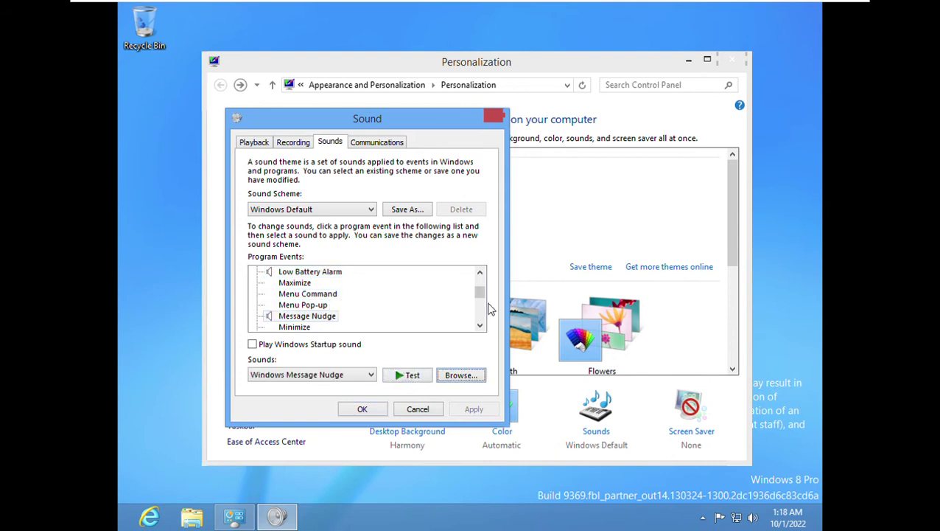
Select the New Text Message Notification event and play its sound.
left_click(477, 329)
left_click(478, 329)
left_click(478, 329)
left_click(478, 329)
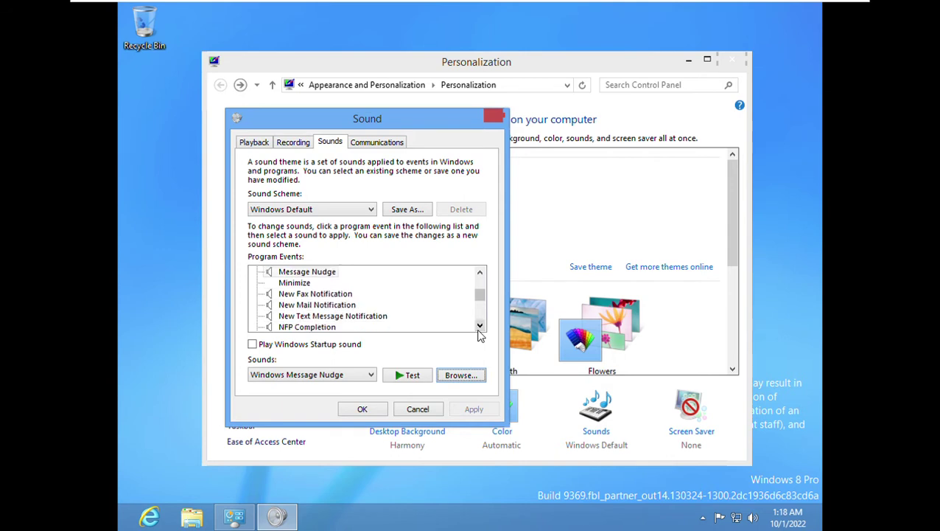
left_click(363, 317)
left_click(406, 377)
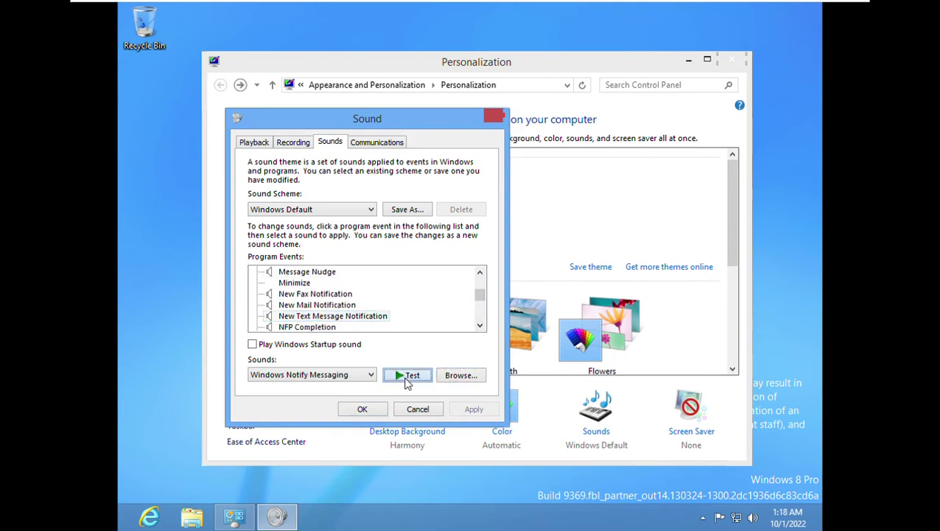
Play the sounds of the NFP Completion and NFP Connection events.
left_click(339, 320)
left_click(324, 329)
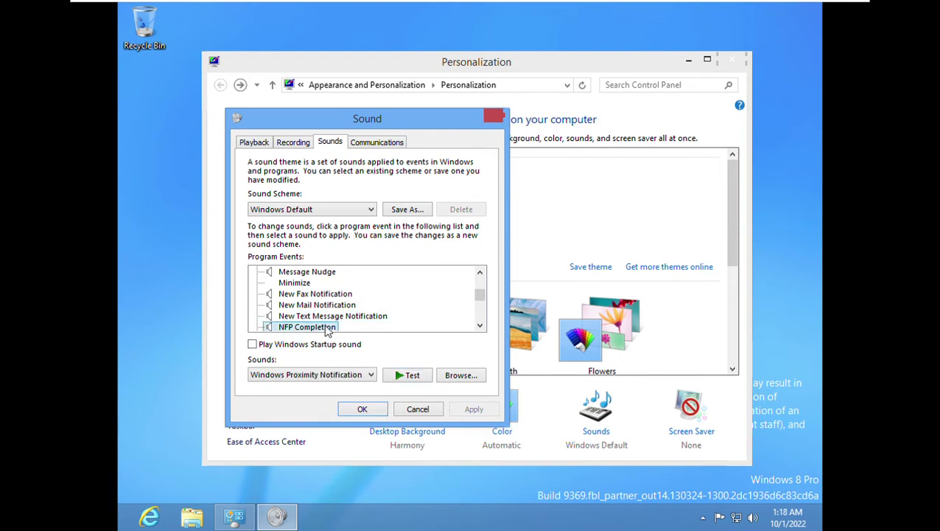
left_click(402, 376)
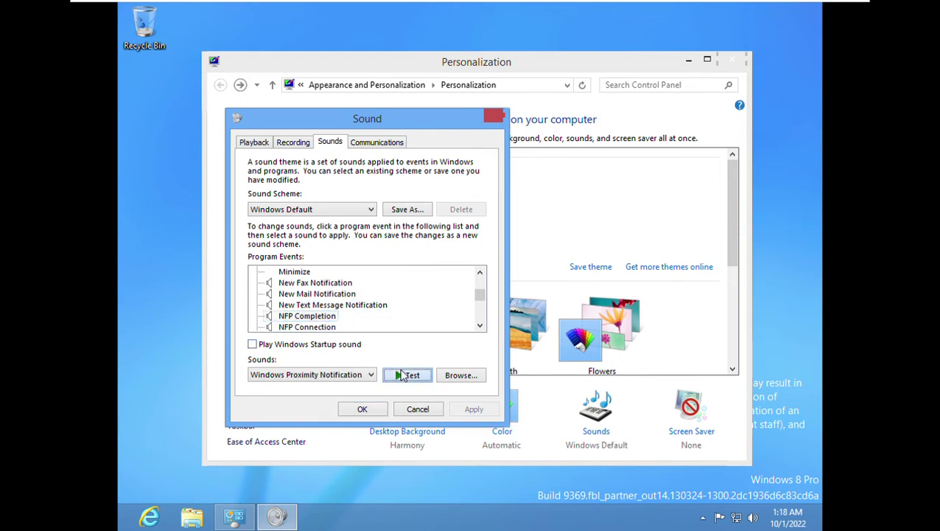
left_click(329, 322)
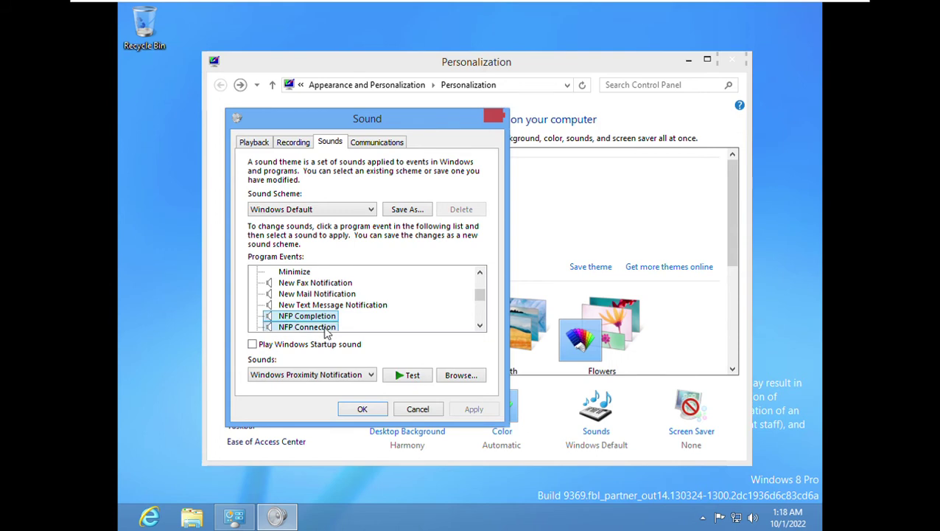
left_click(325, 328)
left_click(411, 378)
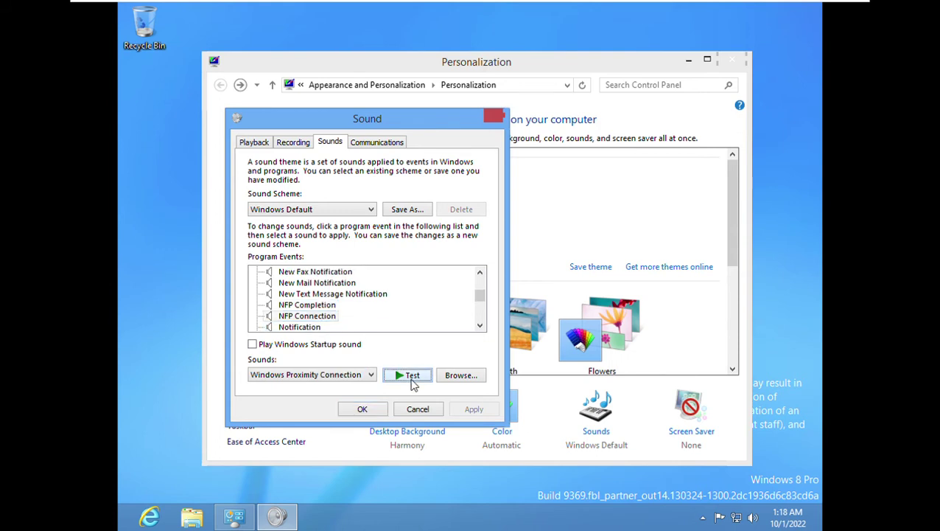
Find the Windows User Account Control event in the program events and play its sound.
scroll(478, 332, "down", 4)
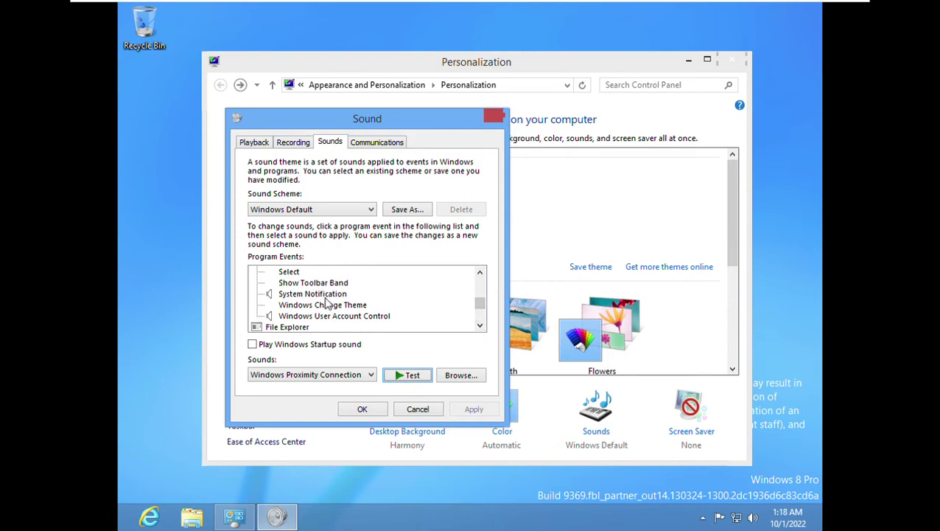
left_click(333, 317)
left_click(409, 379)
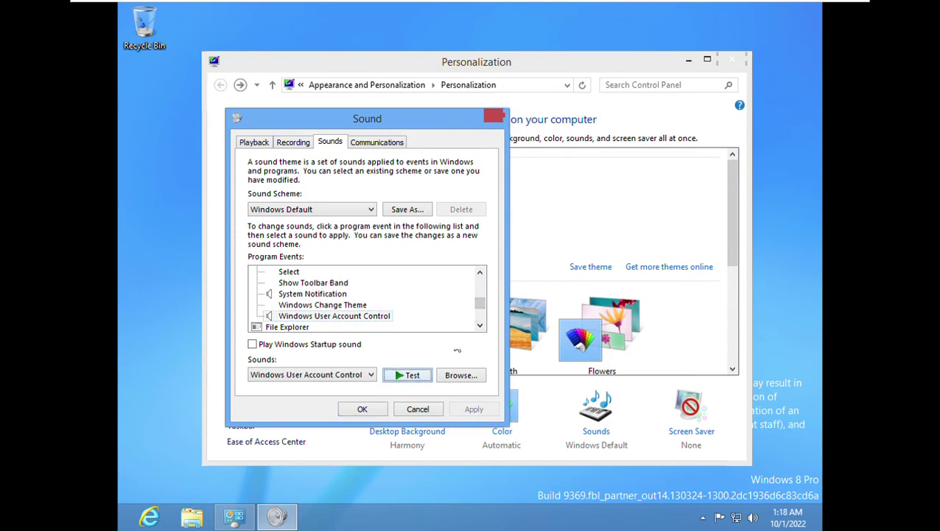
Play the sounds of the File Explorer events Blocked Pop-up Window and Feed Discovered.
scroll(471, 328, "down", 2)
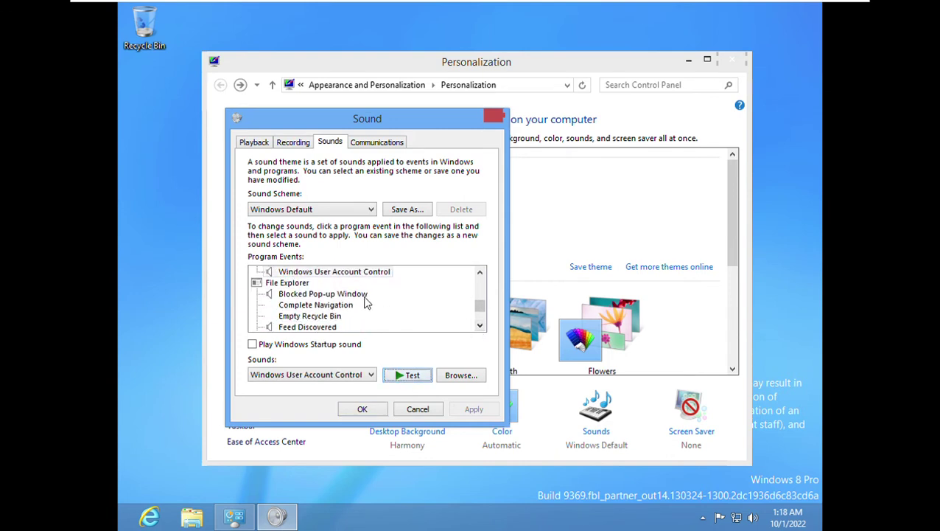
left_click(365, 297)
left_click(412, 377)
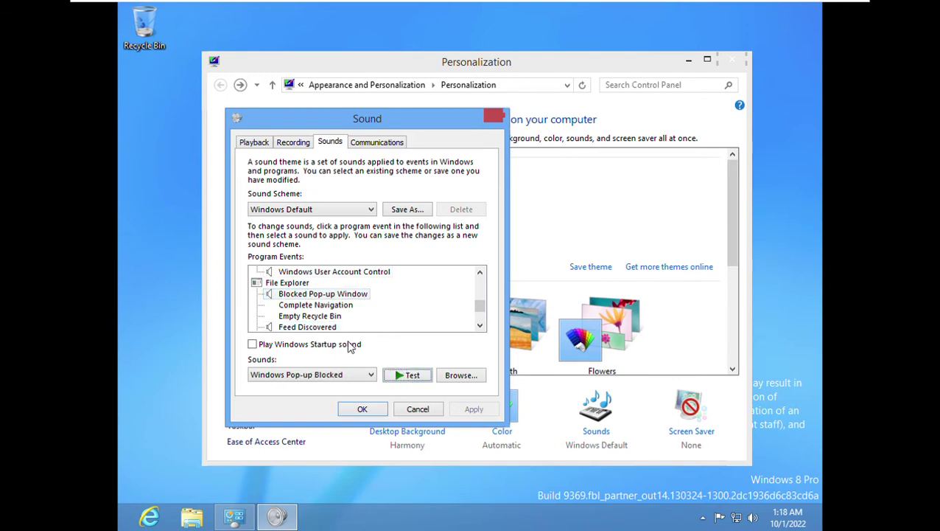
left_click(329, 328)
left_click(412, 377)
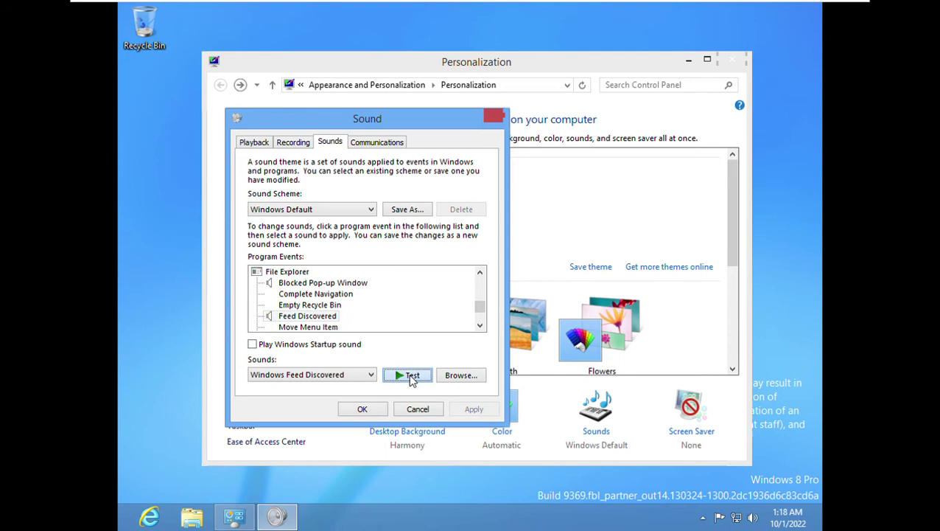
Select the Notification bar event of File Explorer and play its sound.
left_click(480, 327)
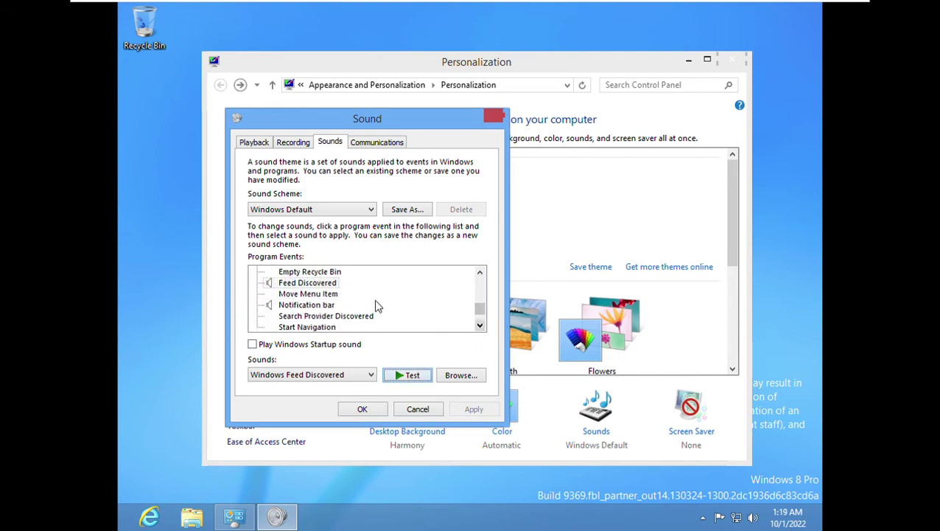
left_click(333, 305)
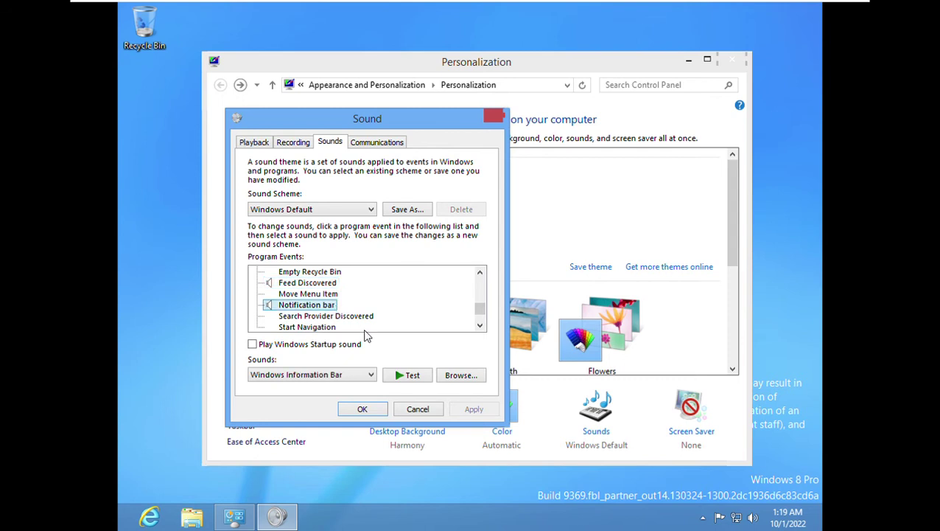
left_click(401, 375)
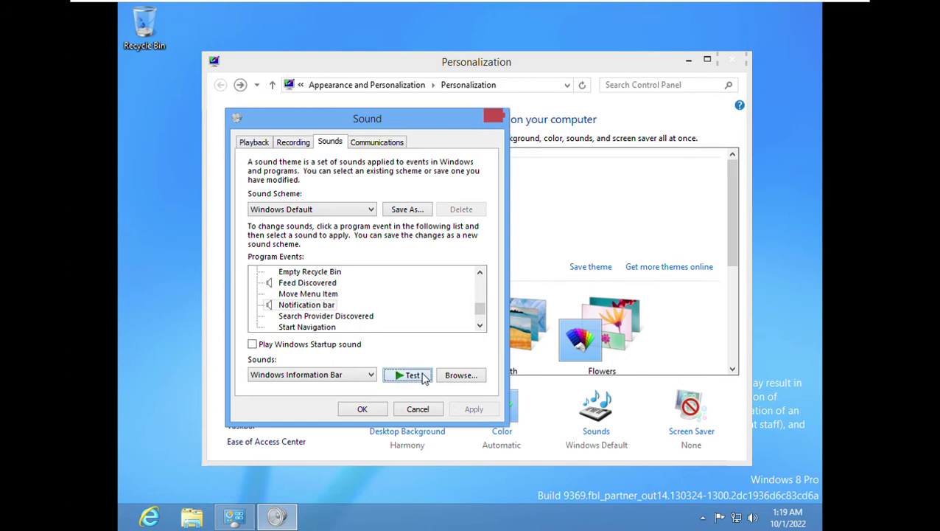
Play the Windows Speech Recognition sounds for Disambiguation Numbers, Disambiguation Panel and Misrecognition.
scroll(479, 330, "down", 2)
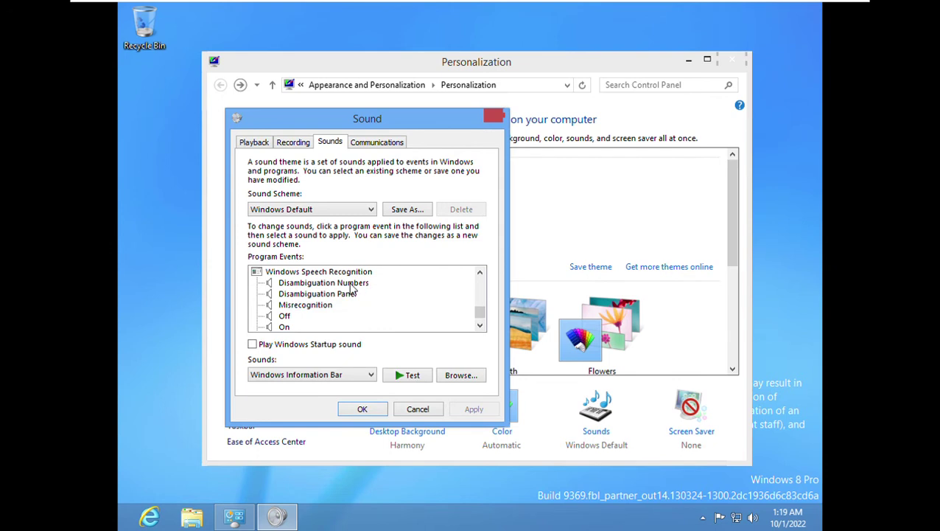
left_click(350, 284)
left_click(401, 375)
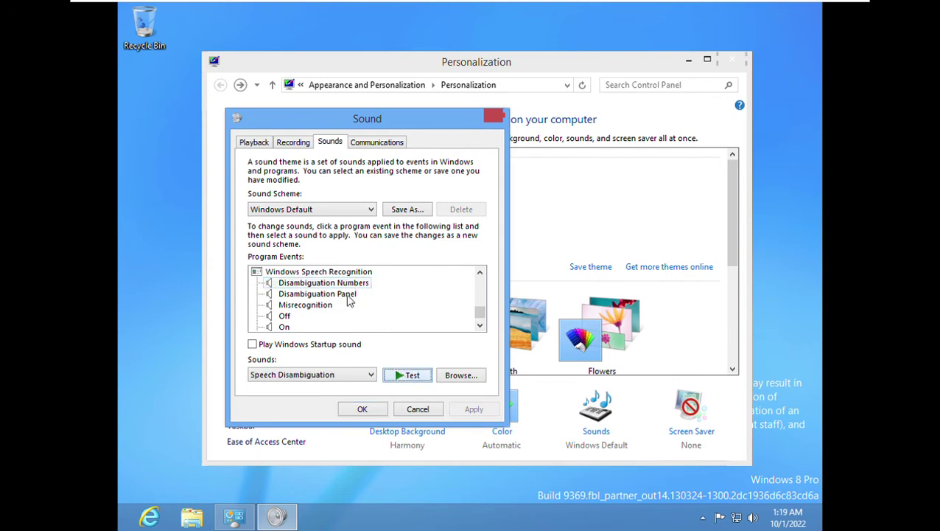
left_click(347, 294)
left_click(413, 377)
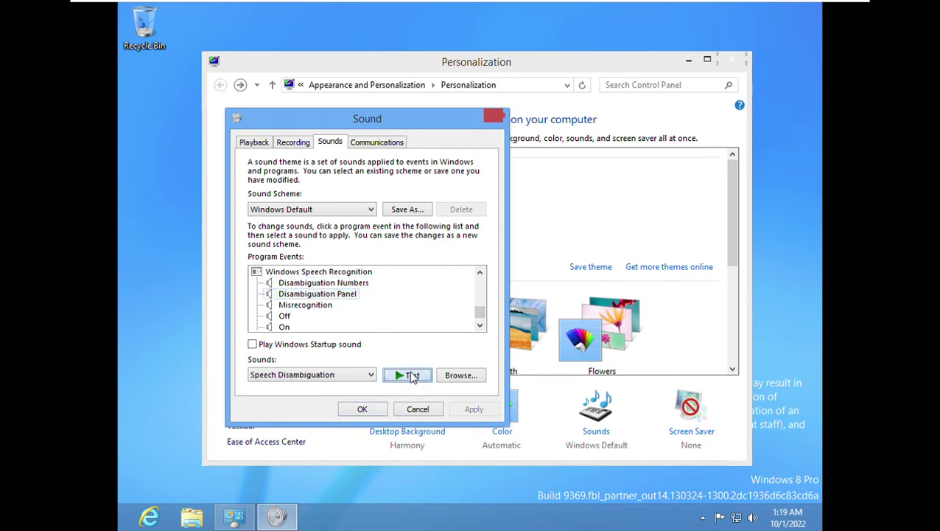
left_click(324, 305)
left_click(406, 375)
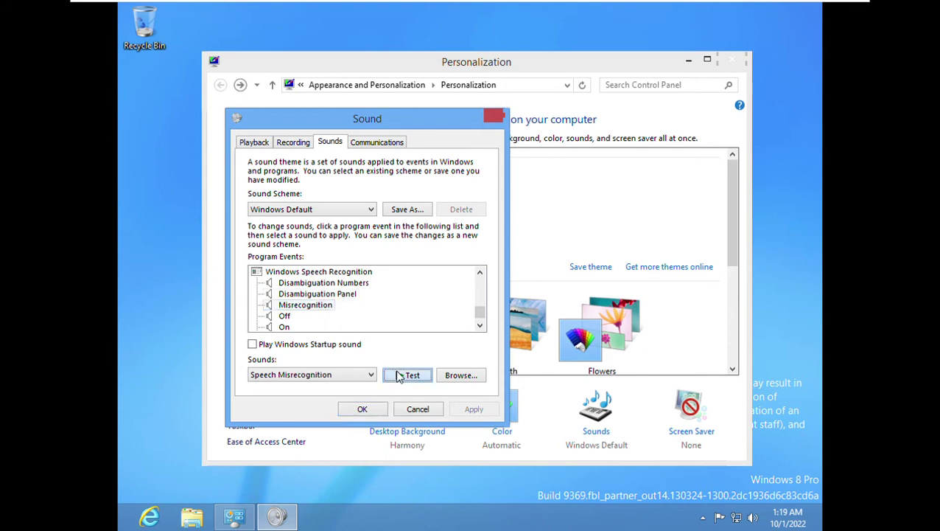
Play the Windows Speech Recognition sounds for the Off, On and Sleep events.
double_click(479, 325)
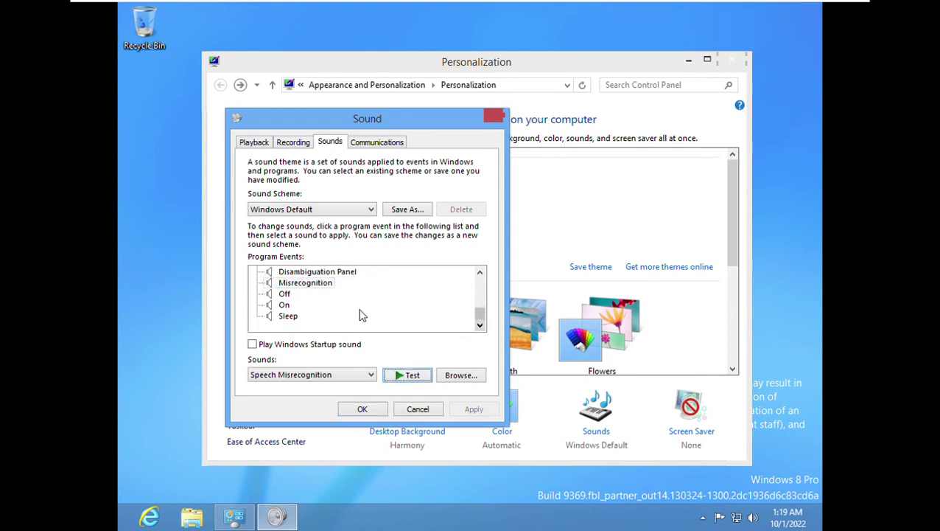
left_click(300, 305)
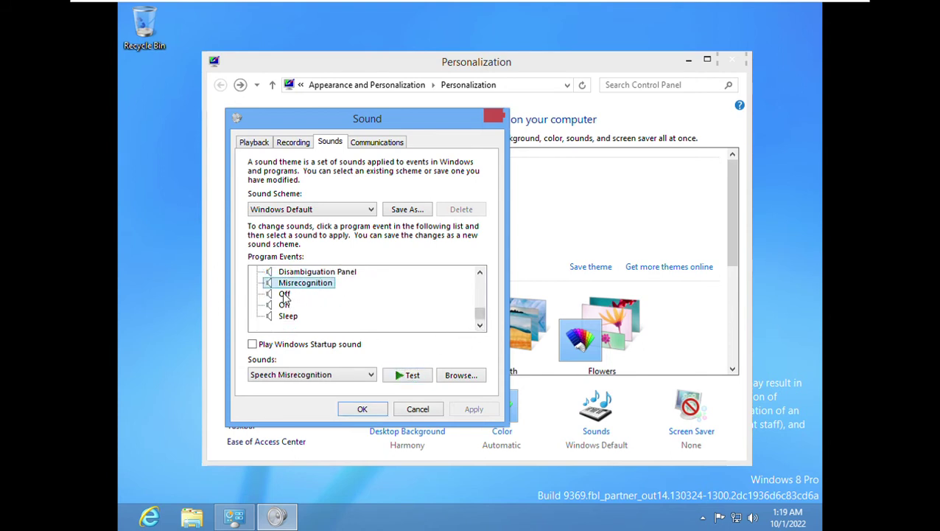
left_click(285, 294)
left_click(423, 377)
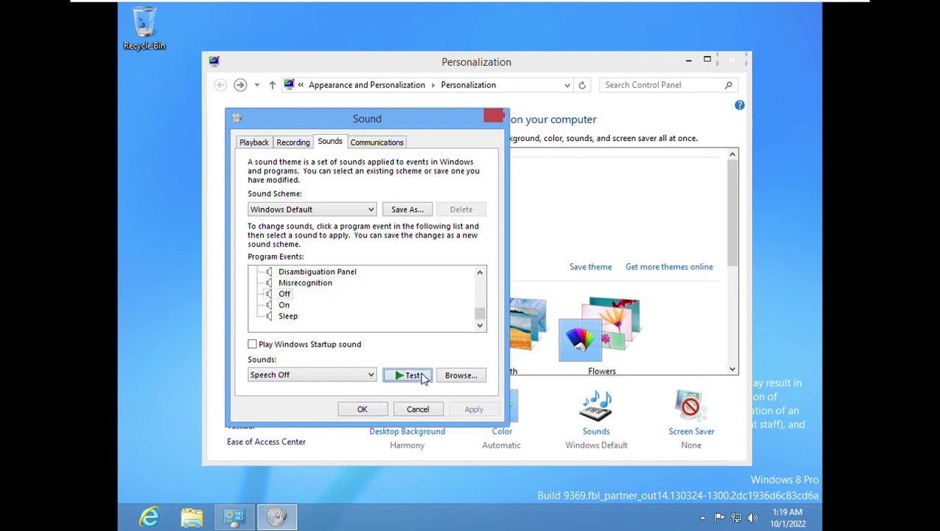
left_click(284, 305)
left_click(411, 376)
left_click(288, 316)
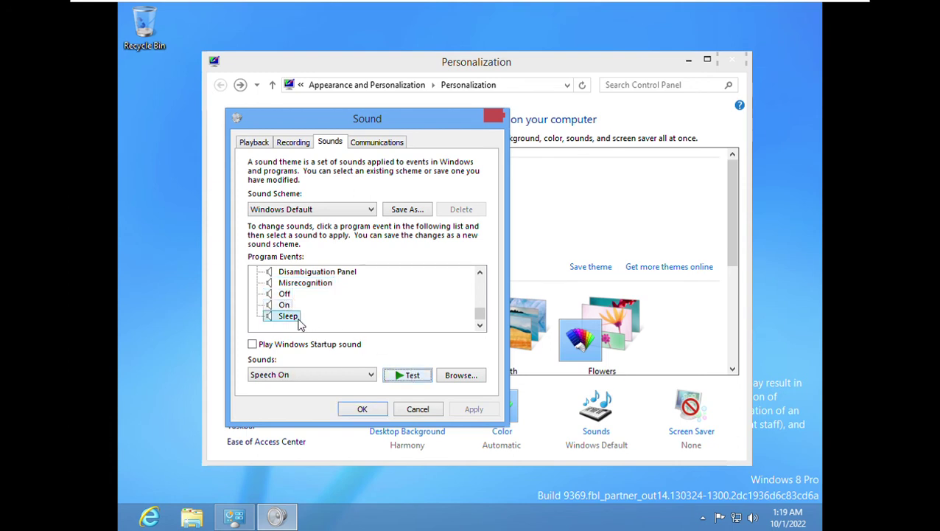
left_click(412, 375)
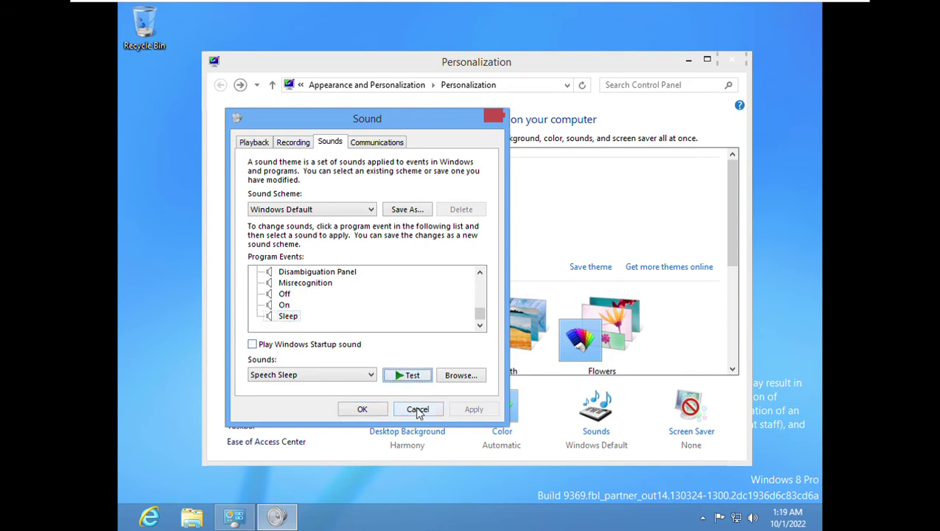
Switch the Windows Startup sound option on and back off, and close the sound settings without saving.
left_click(328, 345)
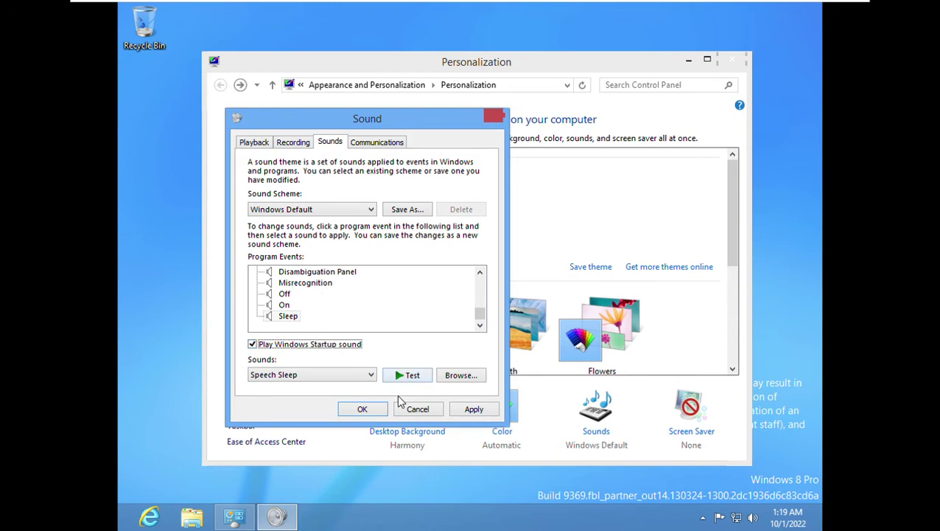
left_click(351, 346)
left_click(419, 410)
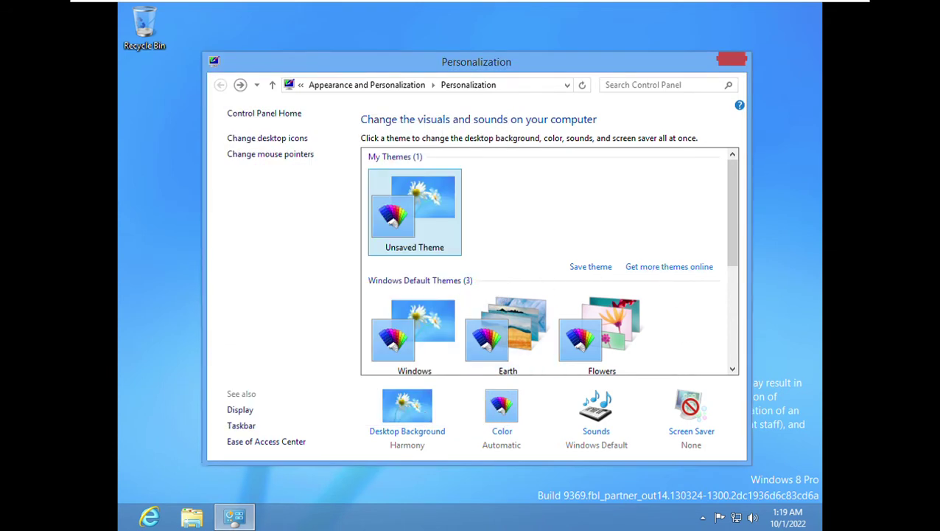
Maximize the Personalization window, restore its size and close it.
left_click(714, 66)
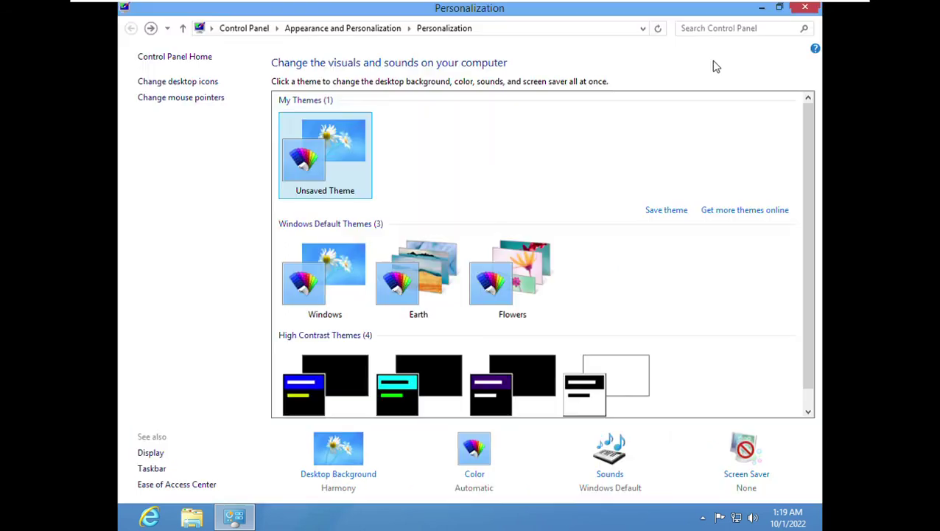
left_click(779, 8)
mouse_move(787, 20)
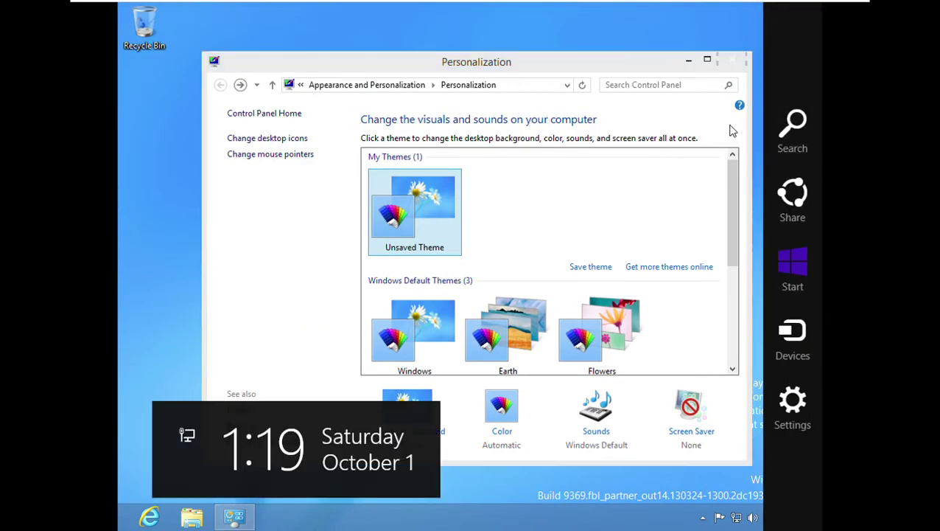
left_click(739, 61)
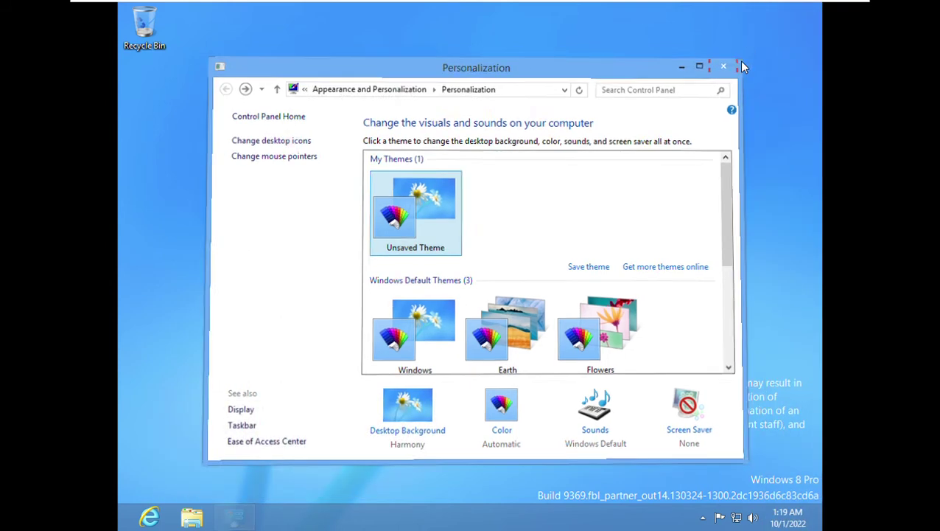
Open Control Panel from the desktop's Settings charm.
mouse_move(752, 121)
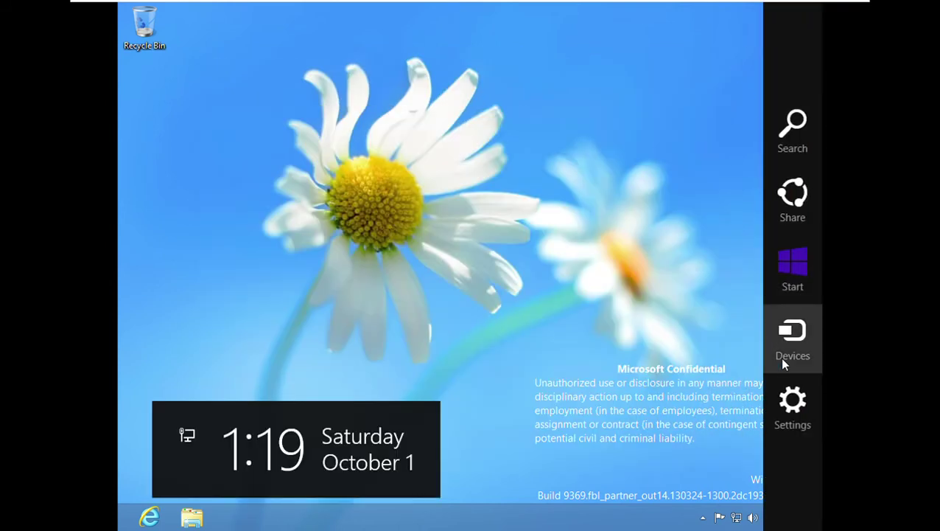
left_click(790, 396)
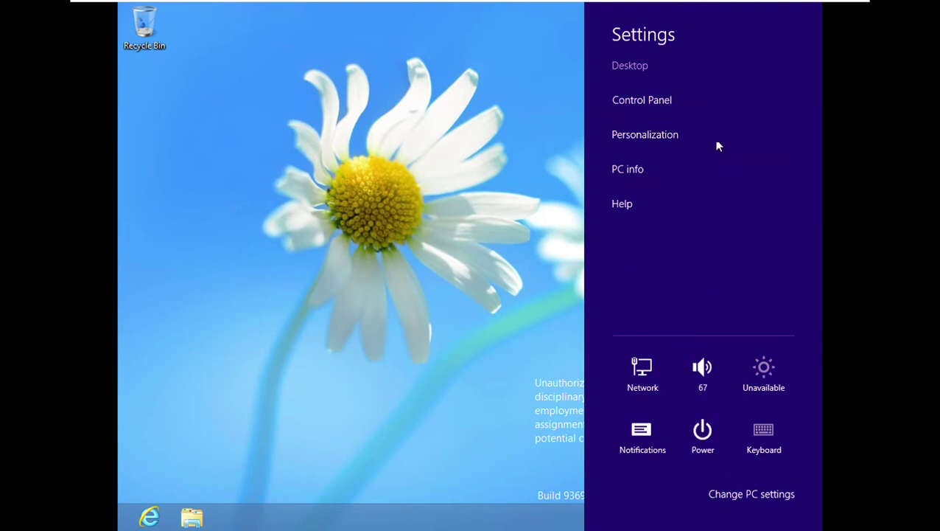
left_click(666, 107)
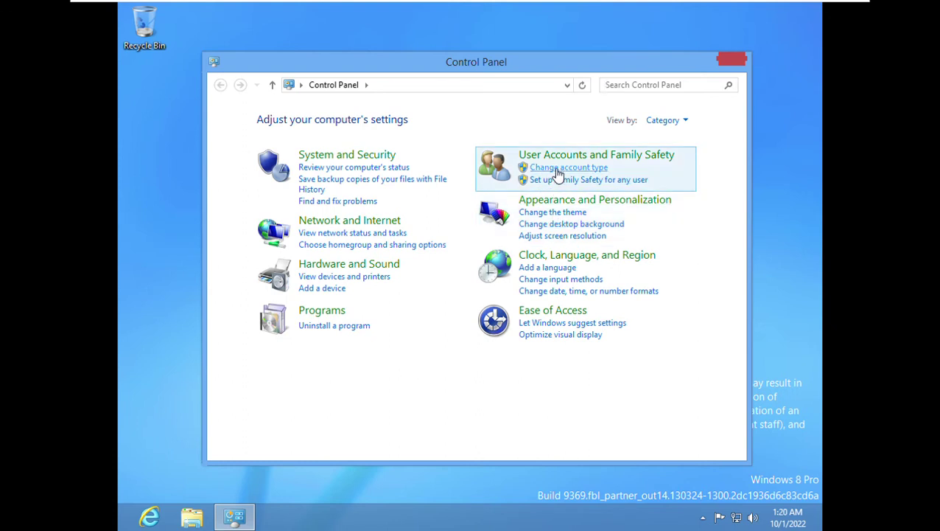
View the account type management page and the User Accounts page, and close the window.
left_click(558, 171)
key("super+c")
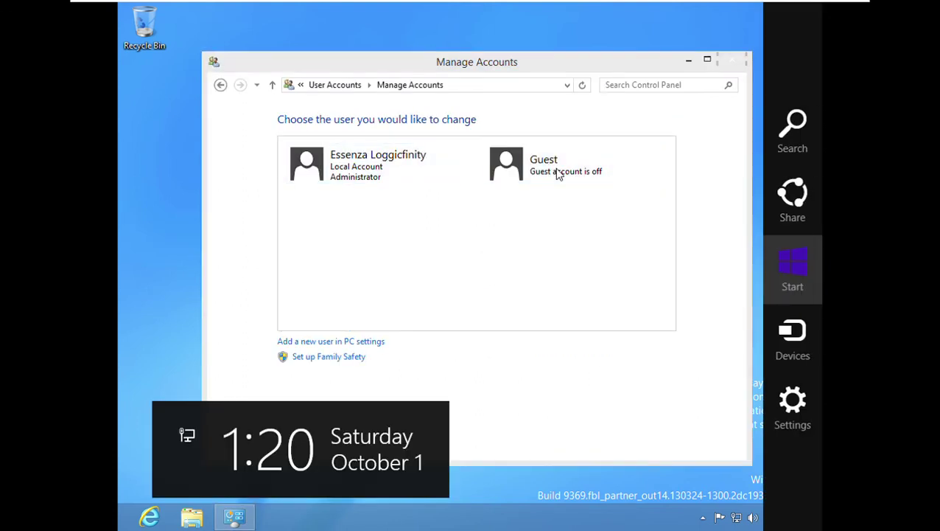
key("Escape")
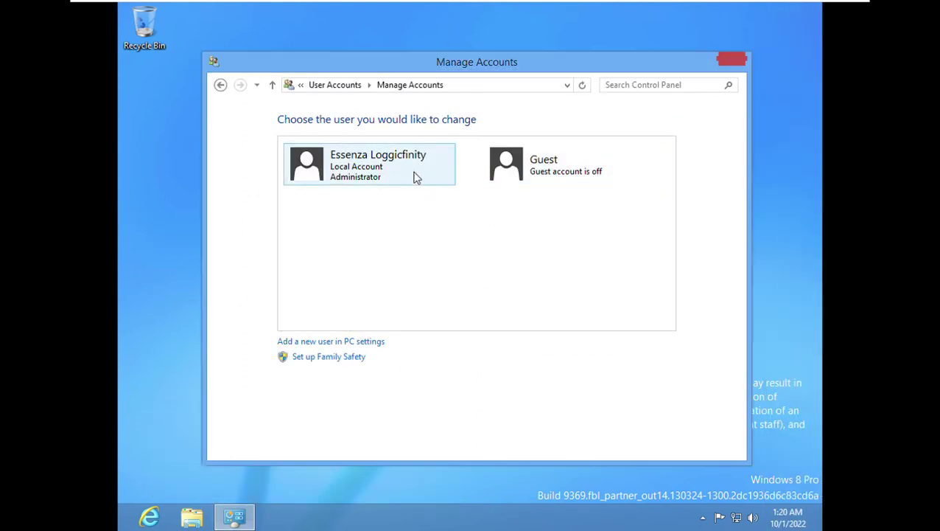
left_click(348, 90)
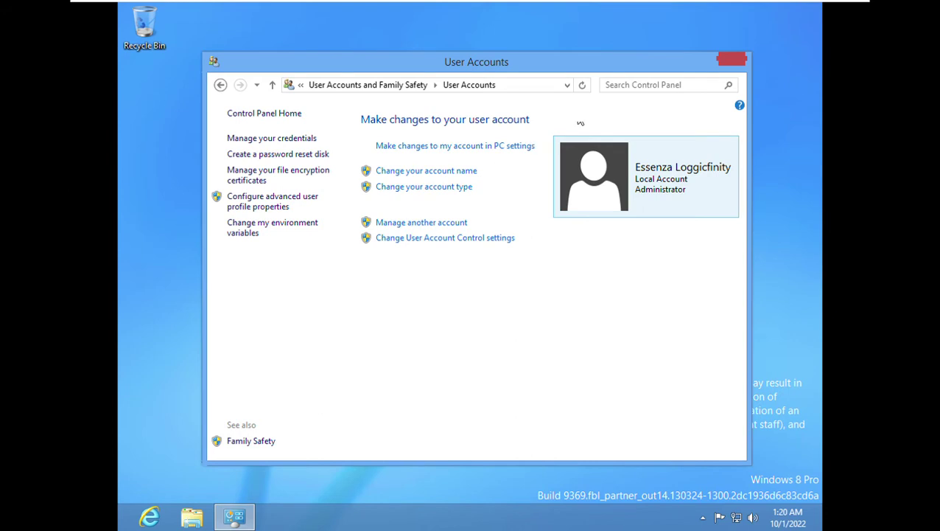
left_click(732, 59)
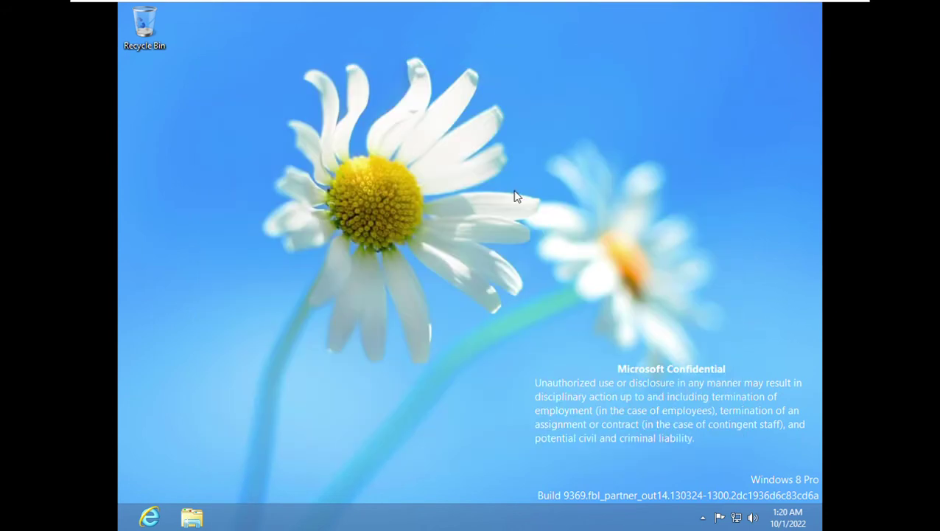
Bring up the desktop's context menu, leave it unused, and open File Explorer at Libraries.
right_click(465, 238)
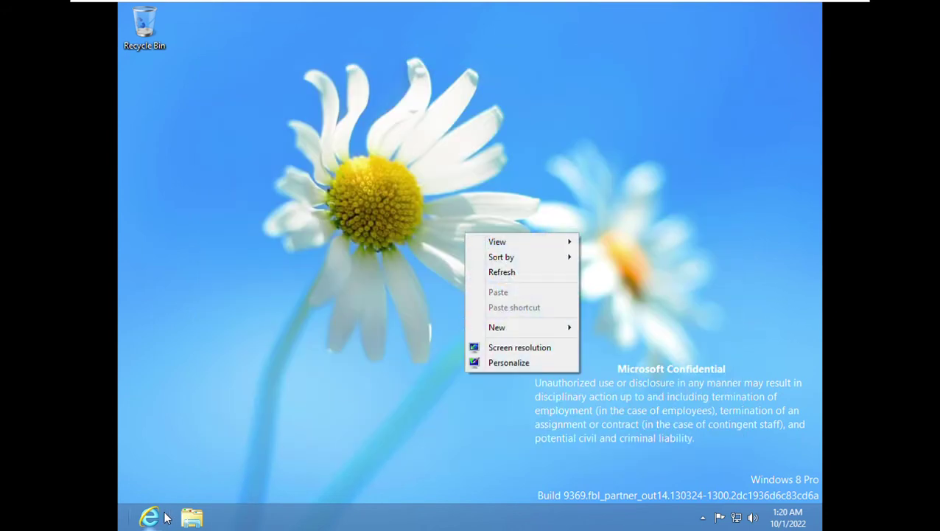
left_click(192, 518)
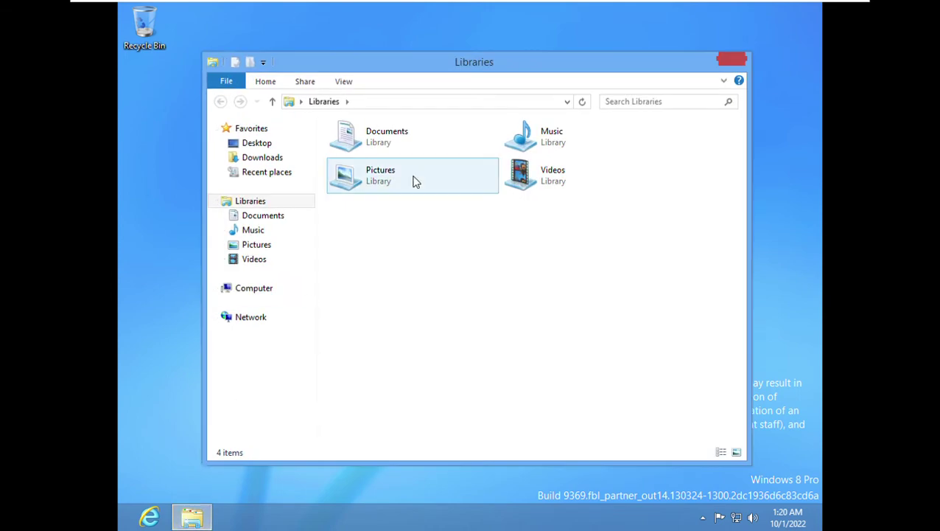
View the Pictures library and open the Windows folder on Local Disk (C:).
left_click(415, 182)
left_click(247, 249)
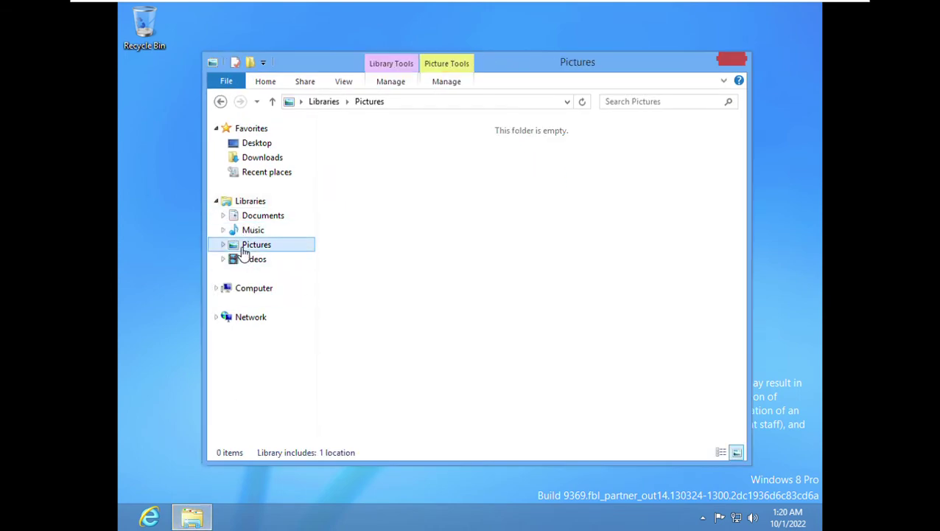
left_click(269, 291)
double_click(361, 244)
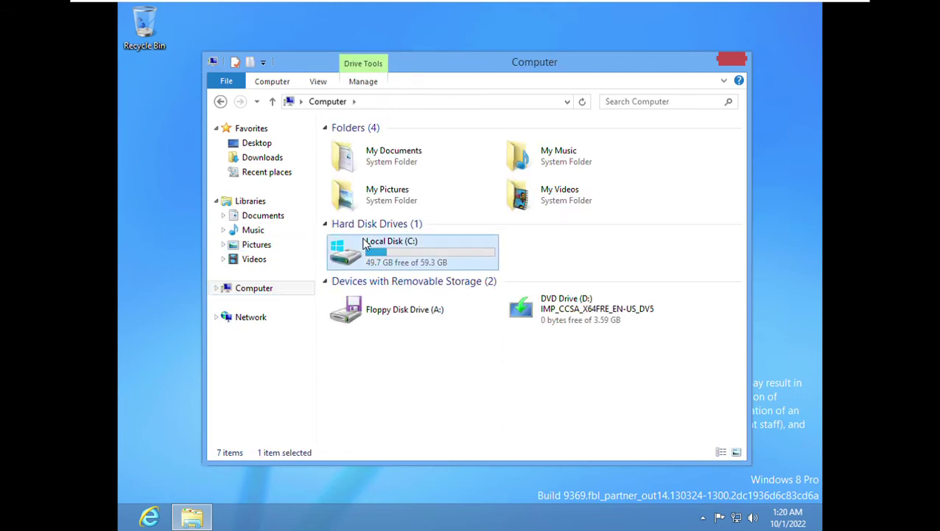
double_click(470, 202)
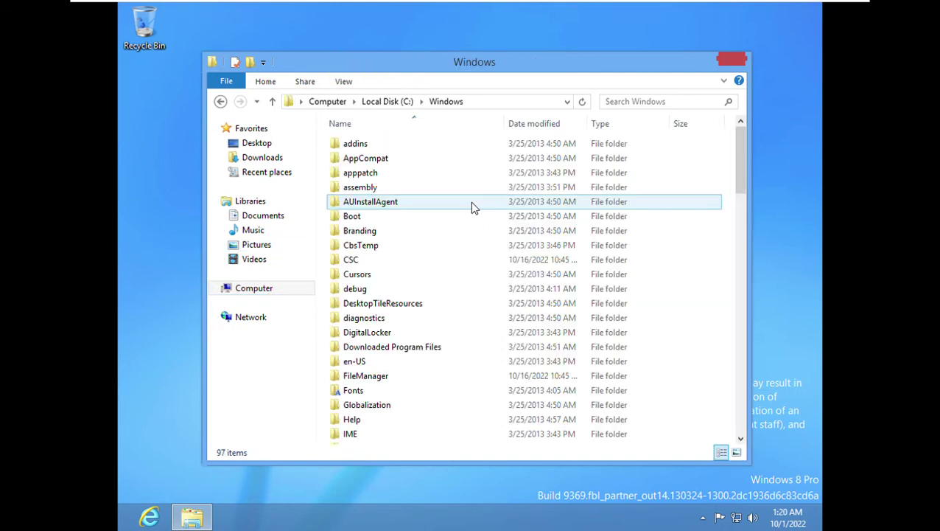
Open the Wallpaper folder inside the Web folder of C:\Windows.
left_click_drag(735, 183, 714, 351)
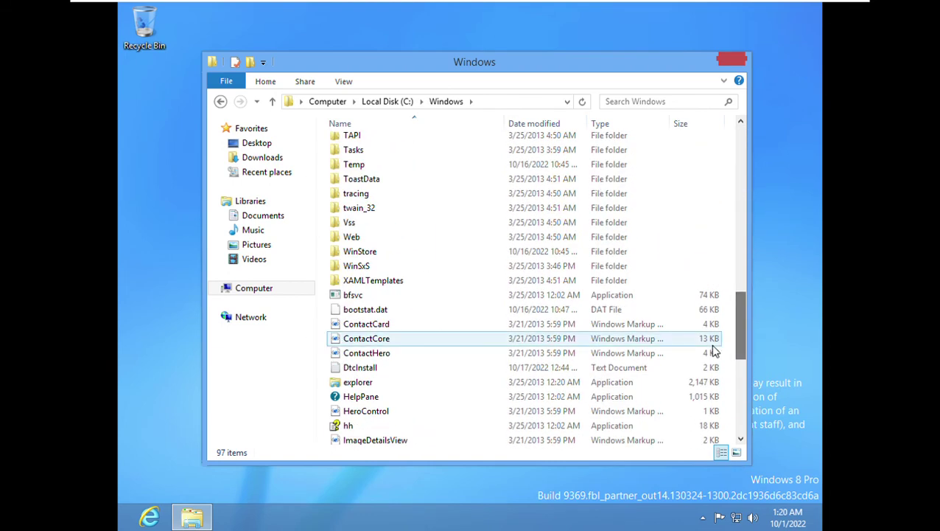
key("super+c")
key("Escape")
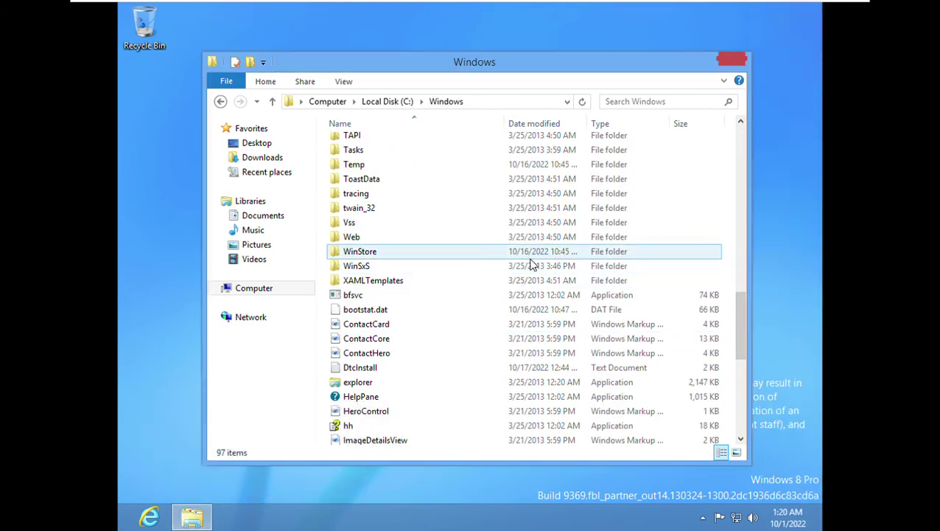
double_click(478, 240)
key("w")
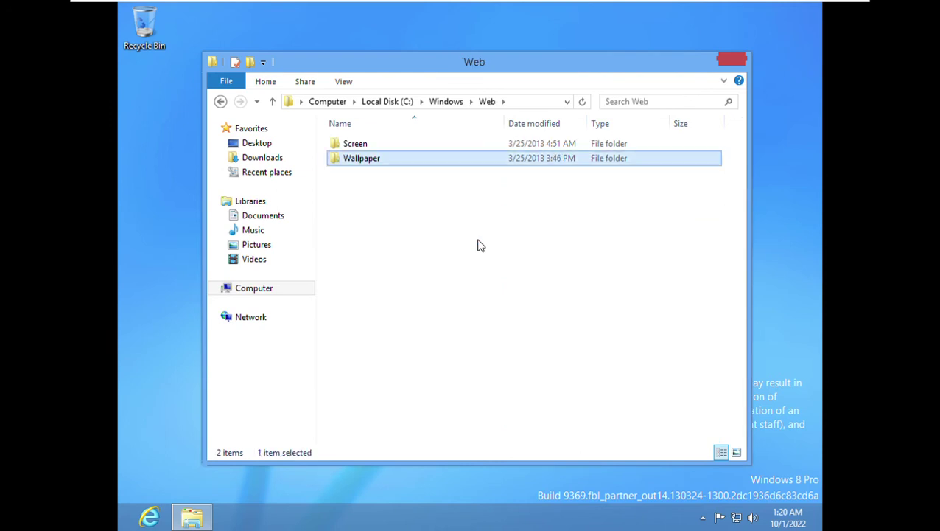
key("Return")
Open the Earth wallpaper folder and display the img1 picture full screen.
key("alt+Down")
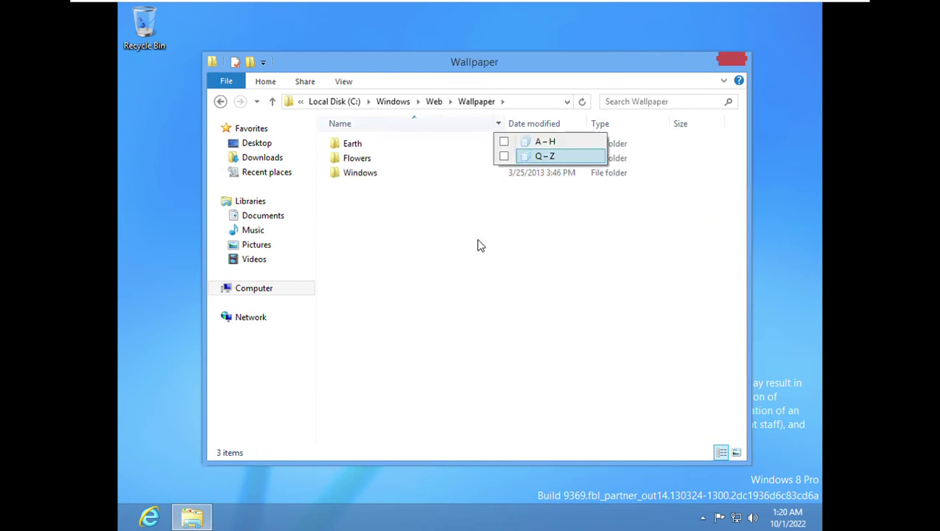
key("Up")
double_click(396, 142)
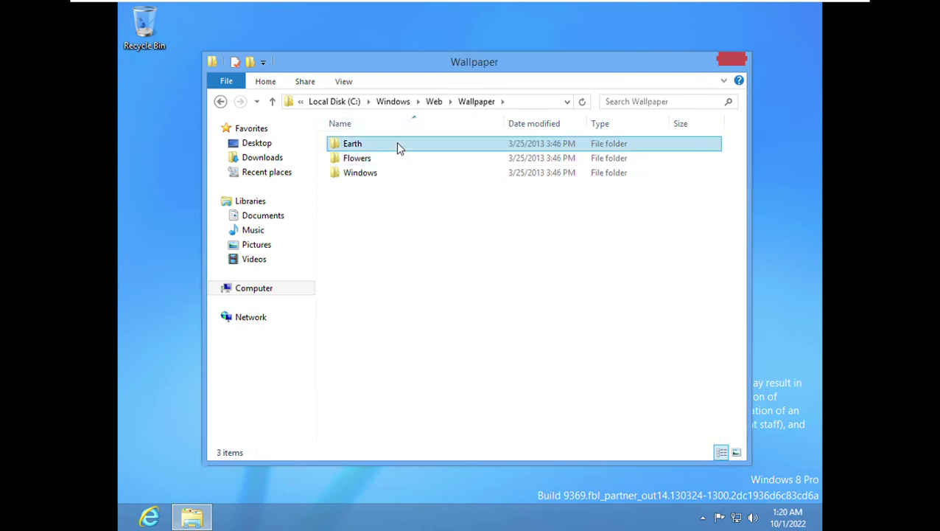
double_click(396, 142)
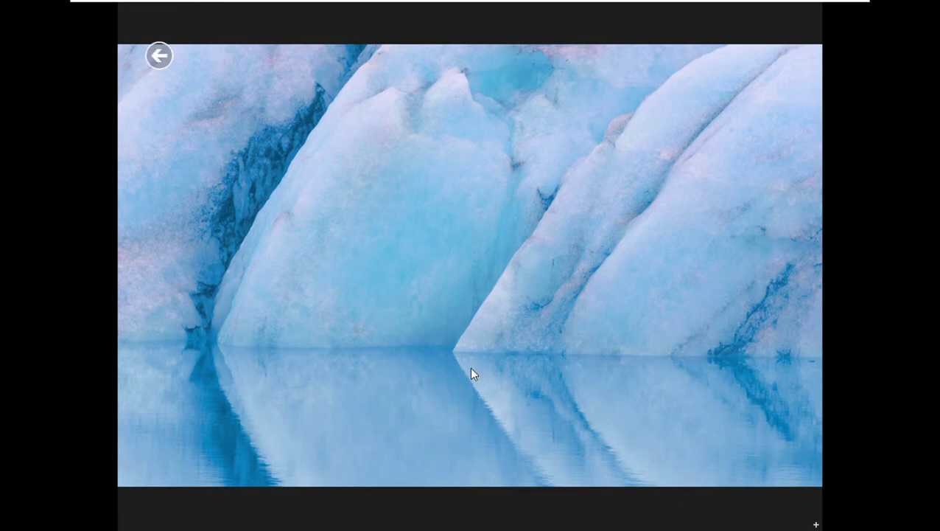
Go back to the Photos app's home page and return to the desktop by way of the Start screen.
left_click(158, 57)
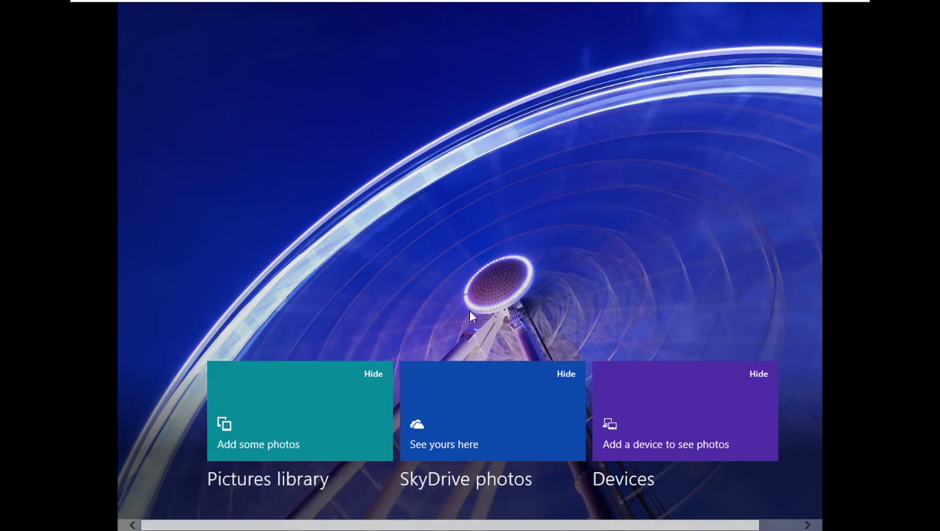
key("Right")
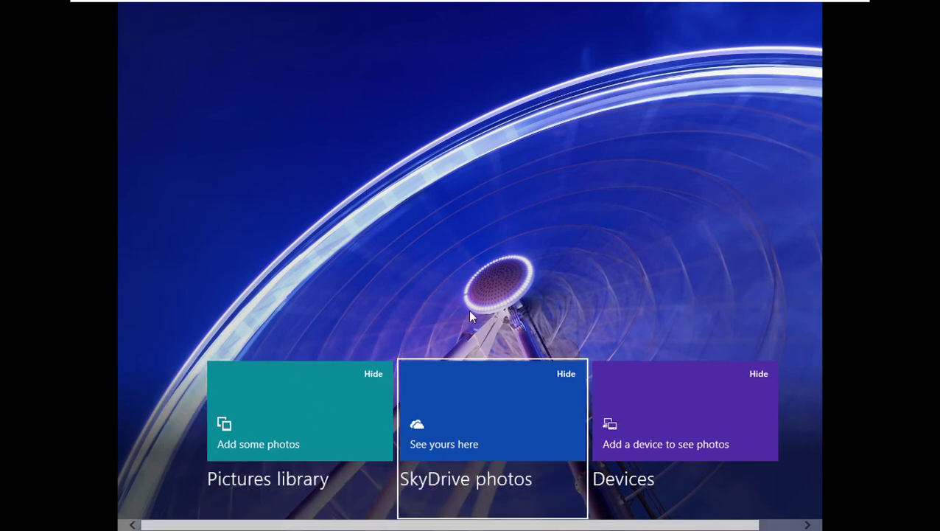
key("Right")
key("Left")
key("super")
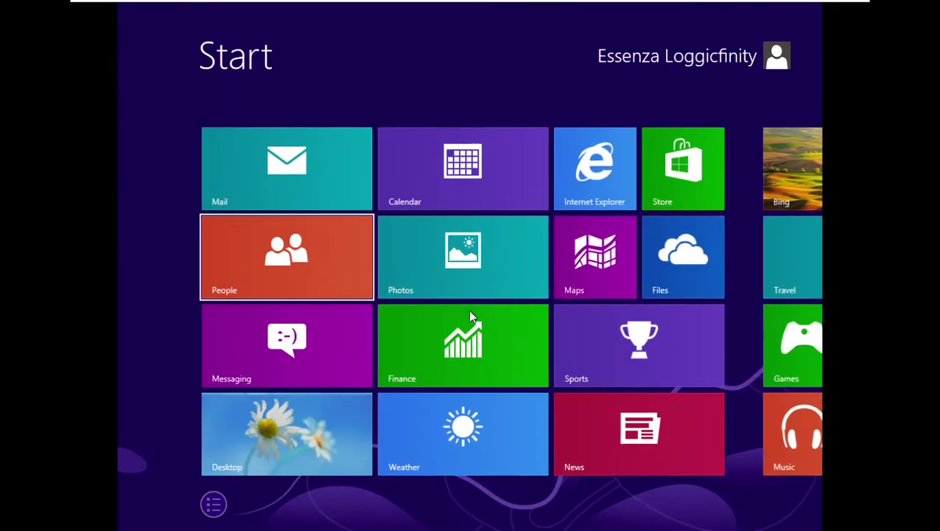
key("Down")
key("Down")
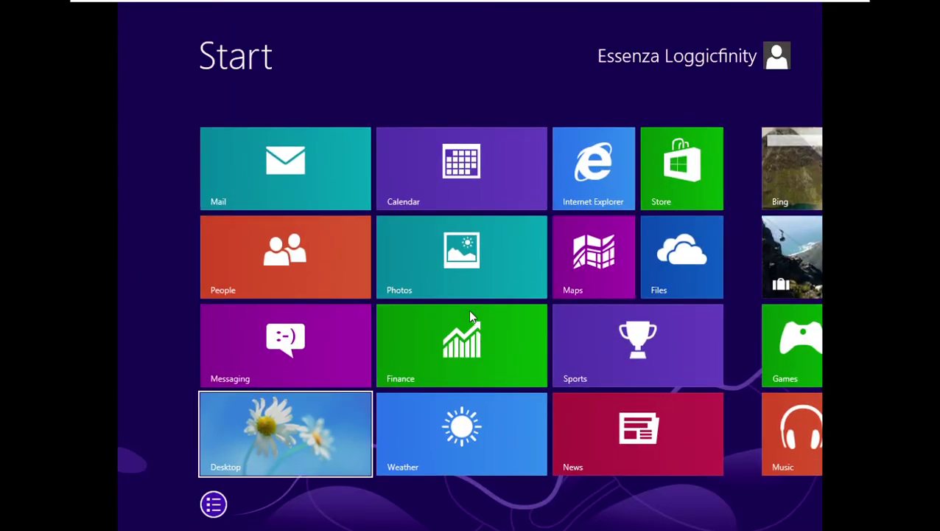
key("super+q")
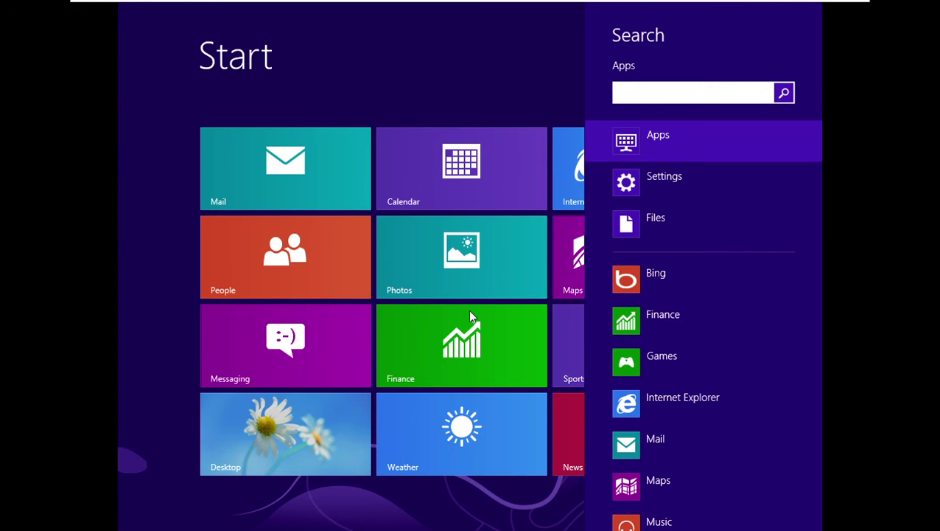
left_click(329, 411)
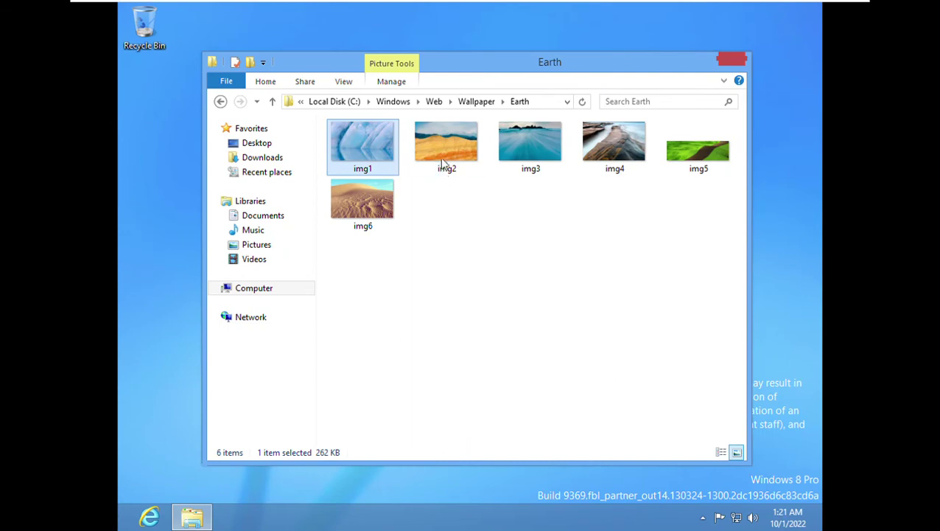
Display img2 from the Earth folder full screen and return to the desktop.
double_click(443, 160)
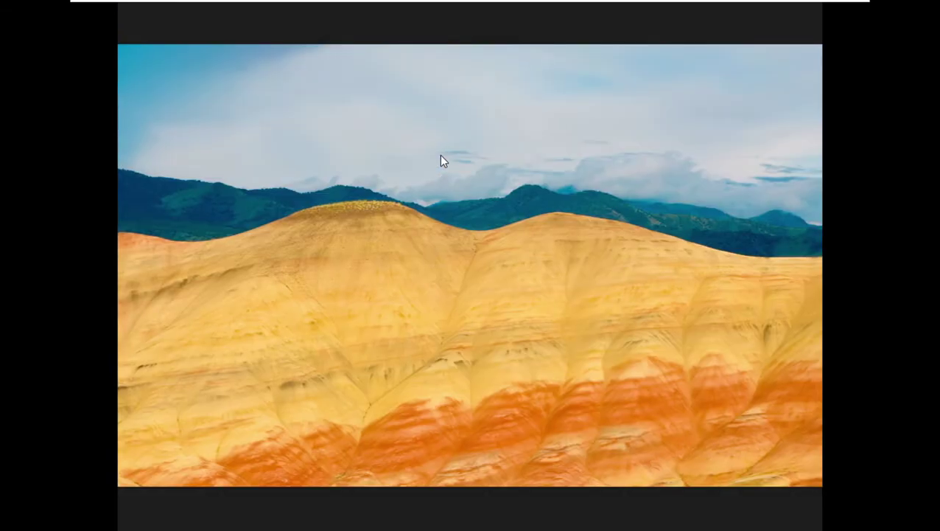
key("super")
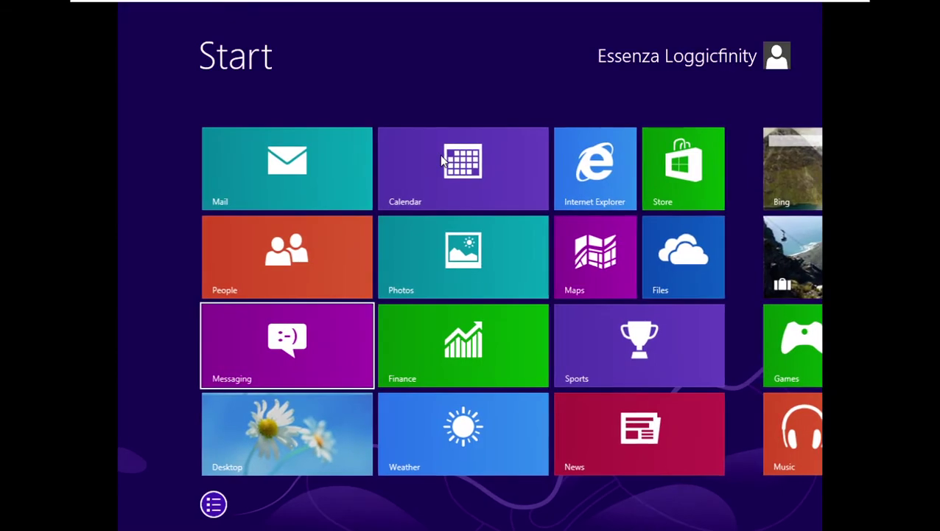
key("Down")
key("Return")
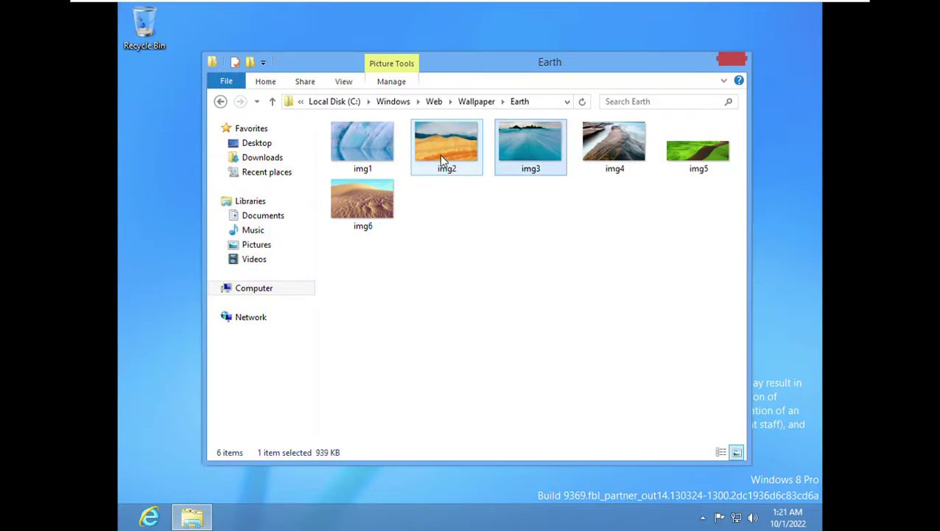
Display img3 from the Earth folder full screen and return to the desktop.
key("Return")
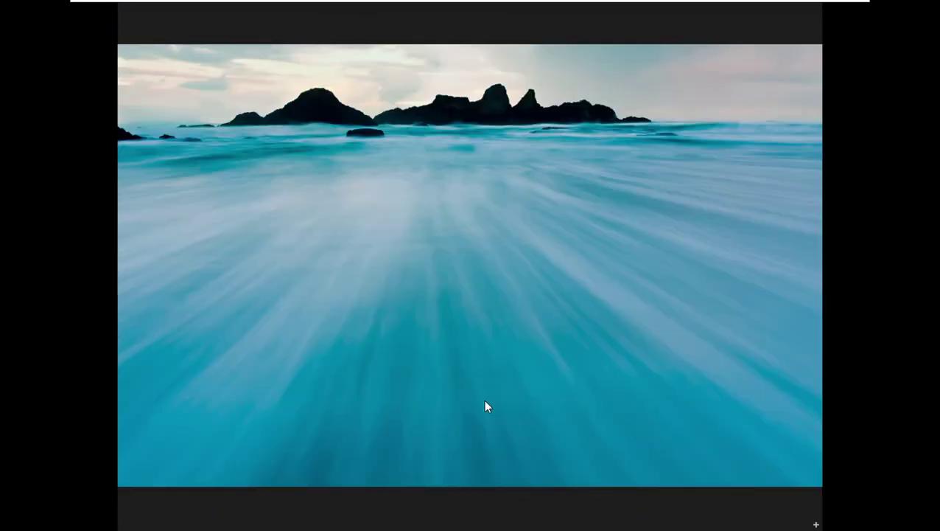
key("super")
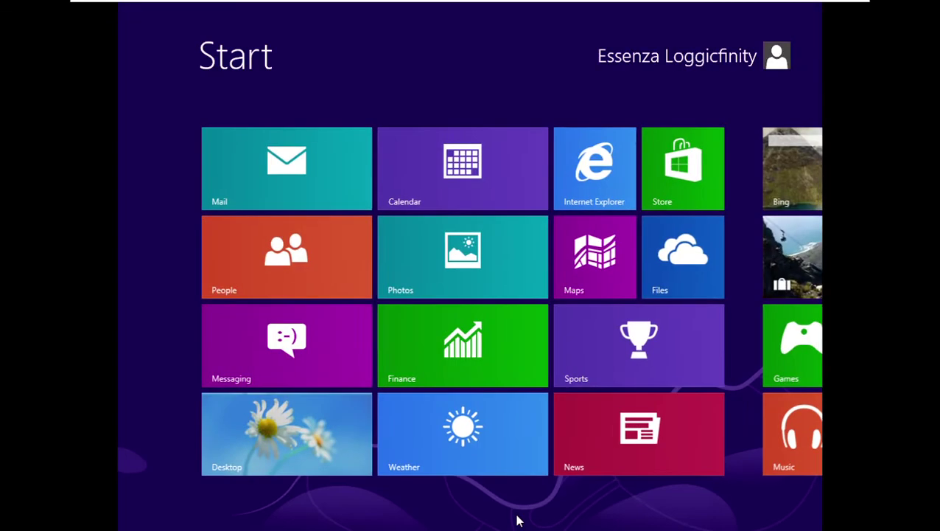
key("Down")
key("Return")
Display img4 from the Earth folder full screen and return to the desktop.
key("Right")
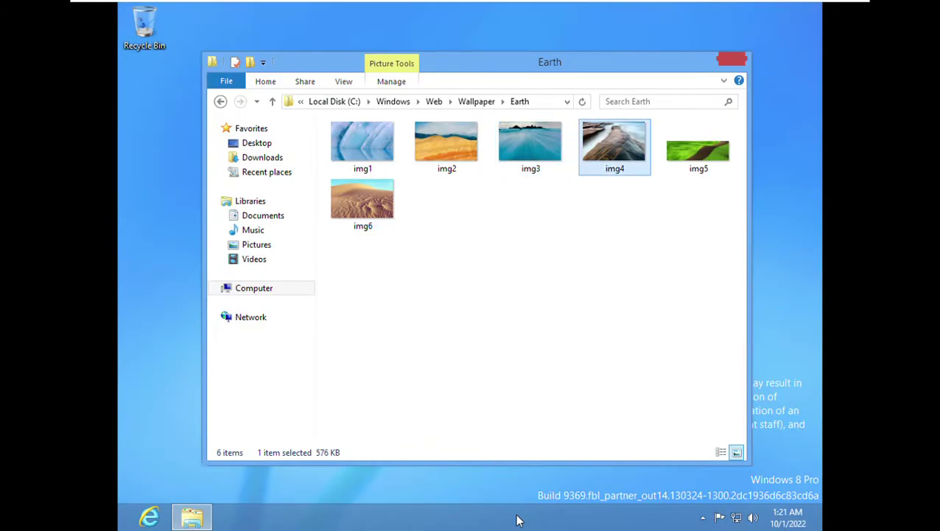
key("Return")
key("super")
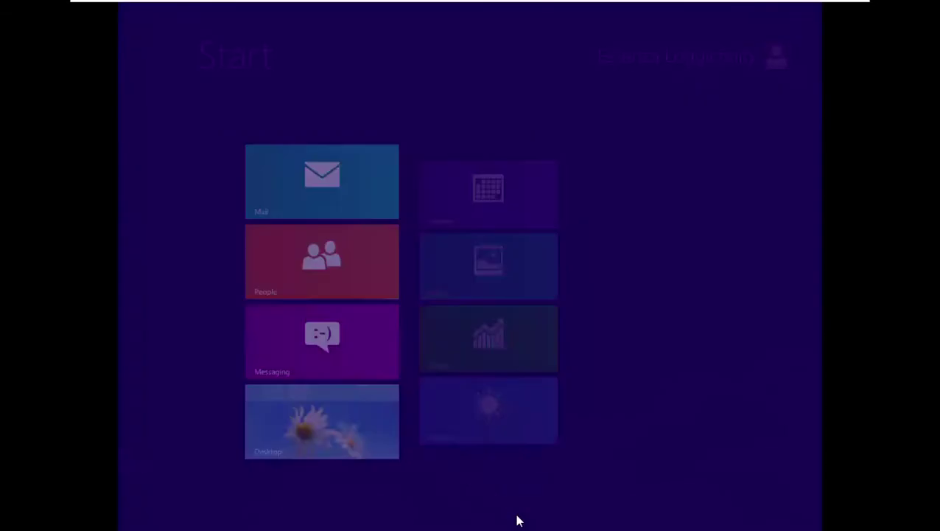
key("Down")
key("Return")
Display img5 from the Earth folder full screen and return to the desktop.
key("Right")
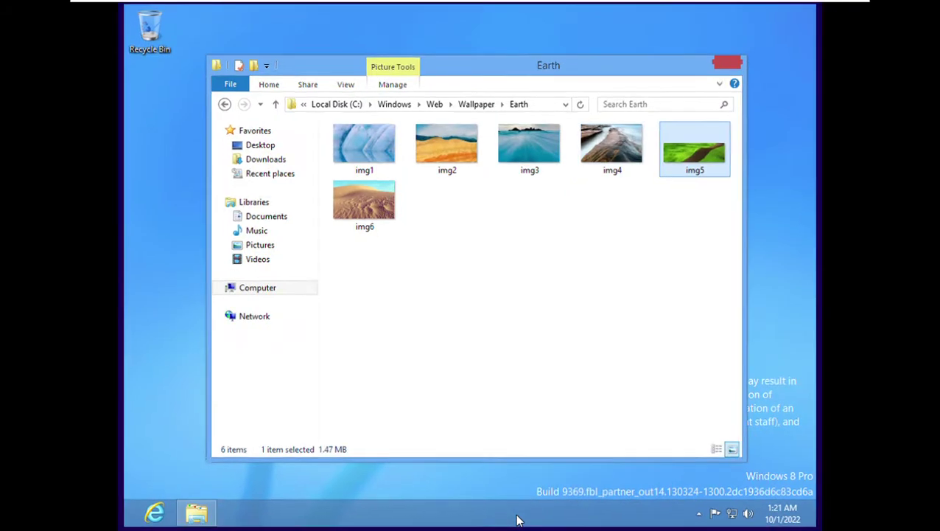
key("Return")
key("super")
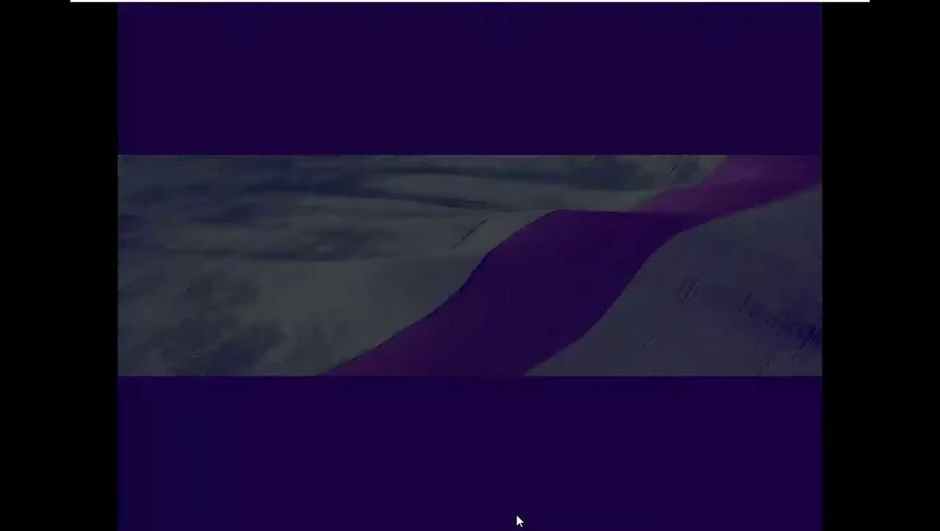
key("Down")
key("Return")
Display img6 from the Earth folder full screen and return to the desktop.
key("Right")
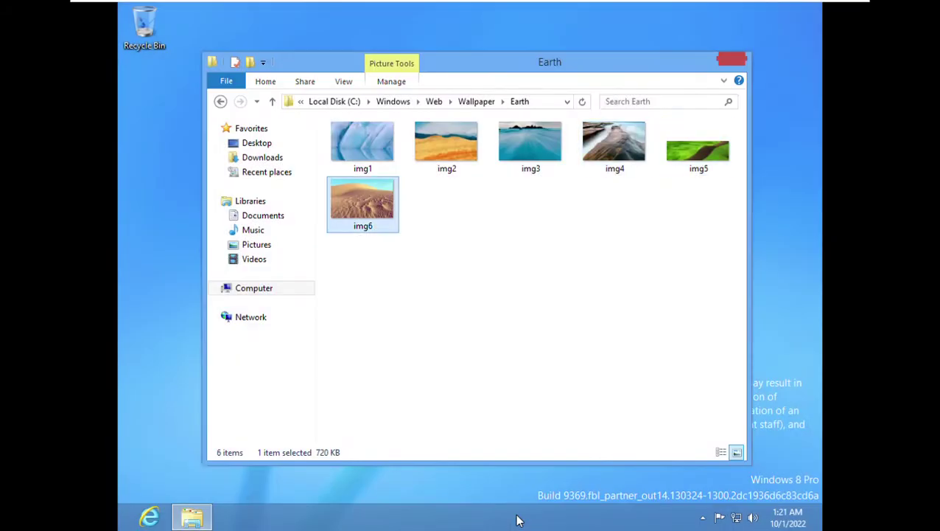
key("Return")
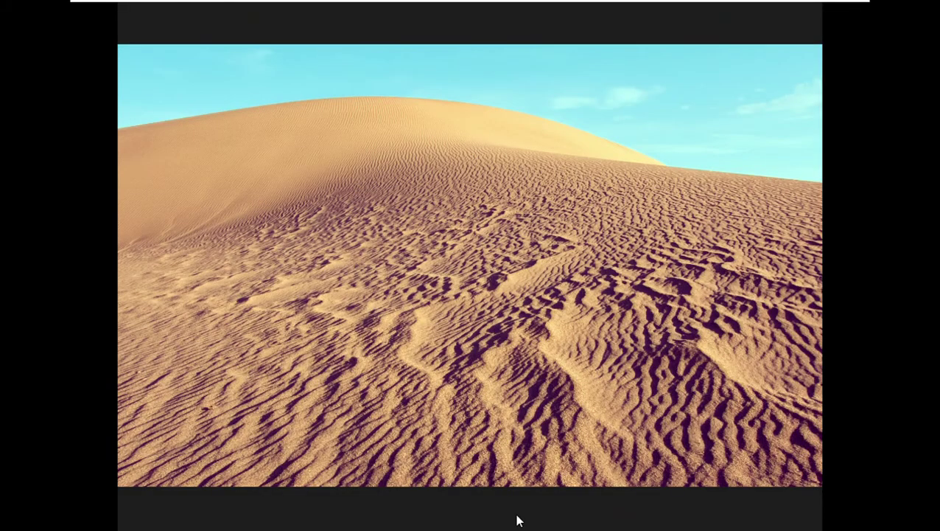
key("super")
key("Down")
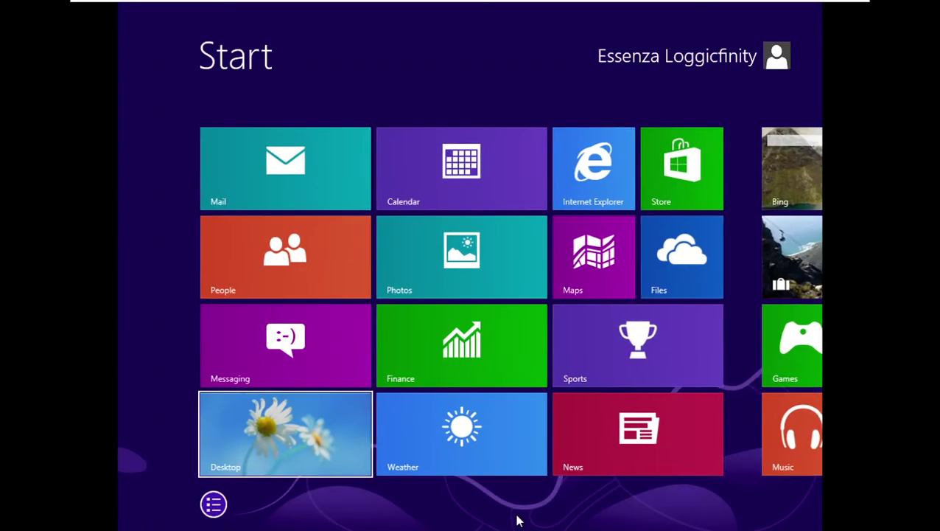
key("Return")
Display img1 and img2 from the Earth folder once more, returning to the desktop after each picture.
key("Home")
key("Return")
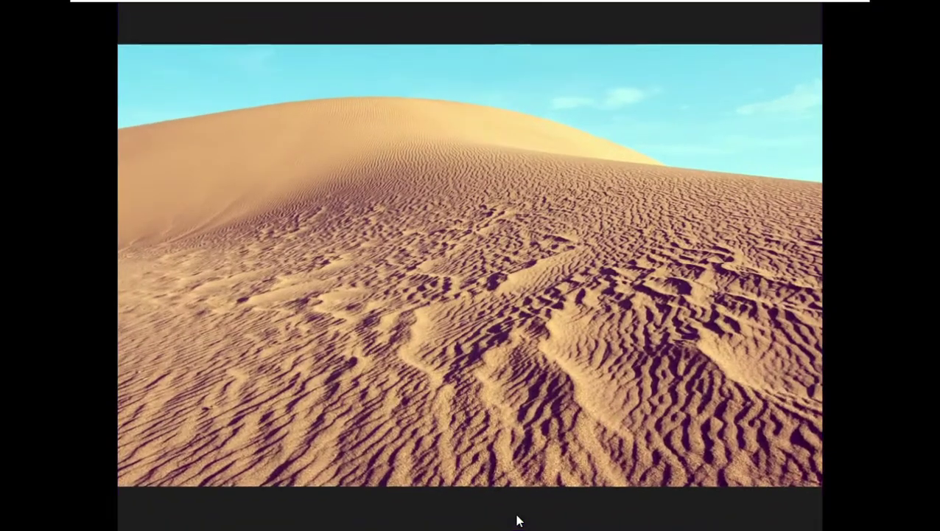
key("super")
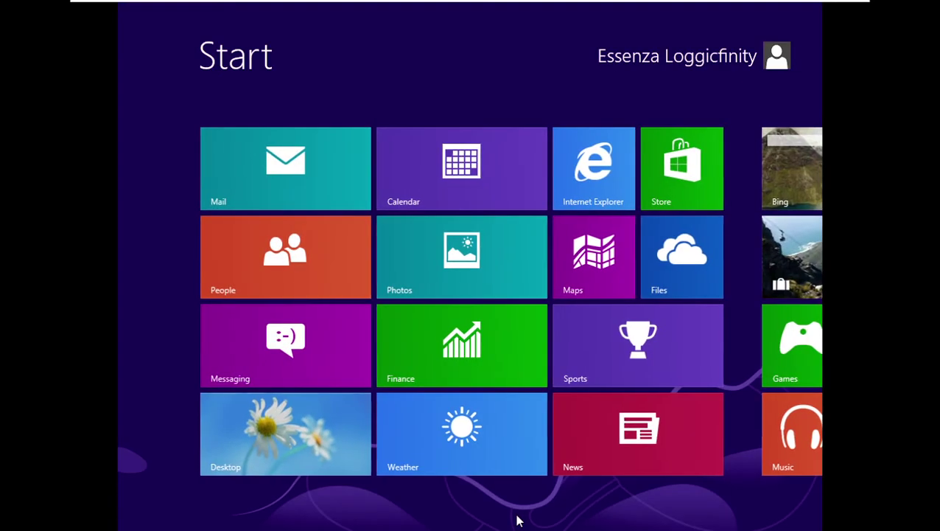
key("Down")
key("Return")
key("Right")
key("Return")
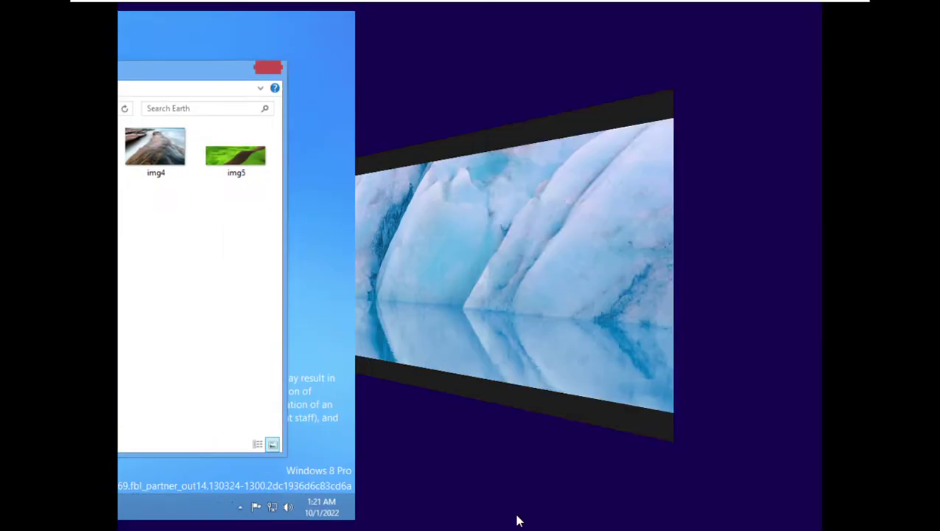
key("super")
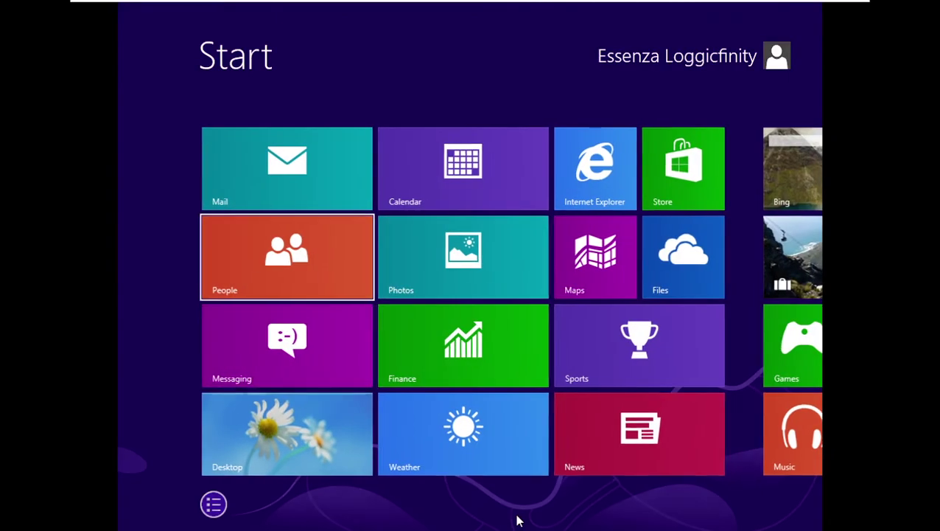
key("Return")
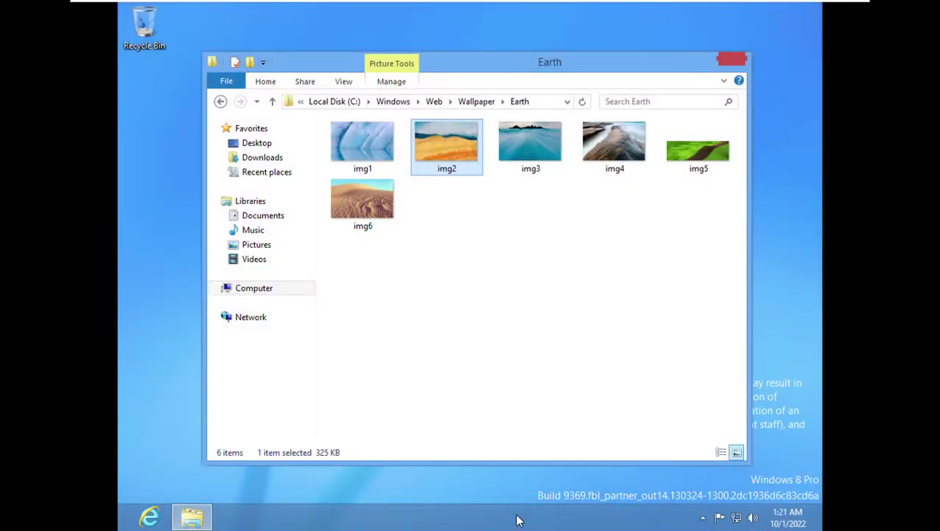
Switch from the Earth folder to the Windows wallpaper folder and display its daisy picture full screen.
key("BackSpace")
key("Down")
key("Down")
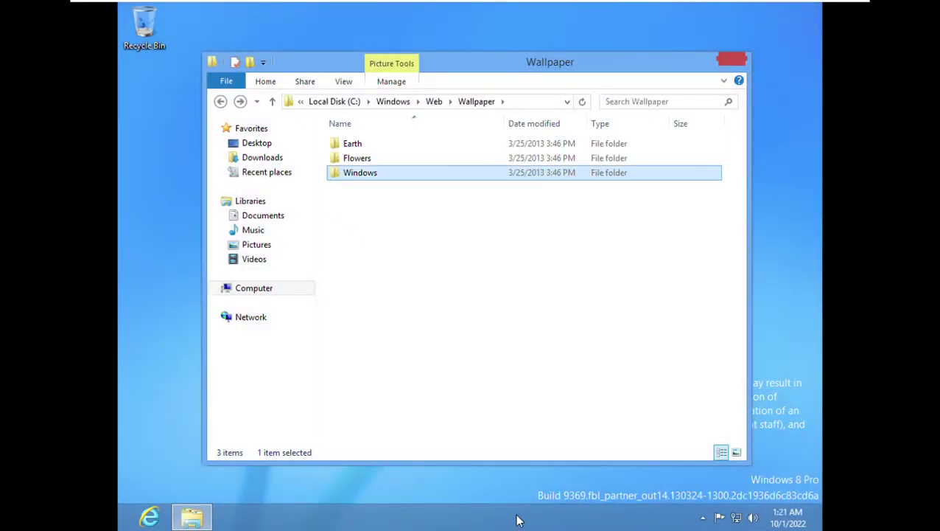
key("Return")
key("Down")
key("Return")
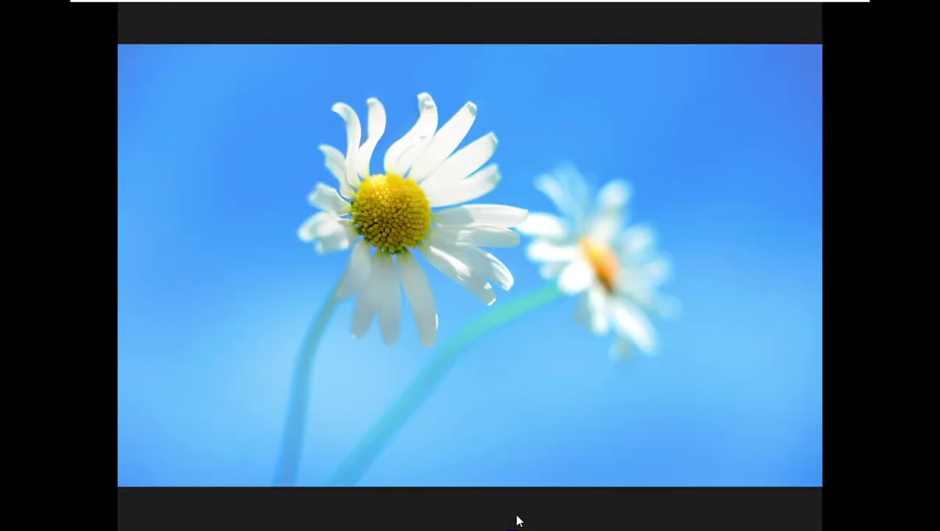
Return from the daisy picture to the desktop and go back to the Wallpaper folder.
key("super")
key("Down")
key("Down")
key("Return")
key("BackSpace")
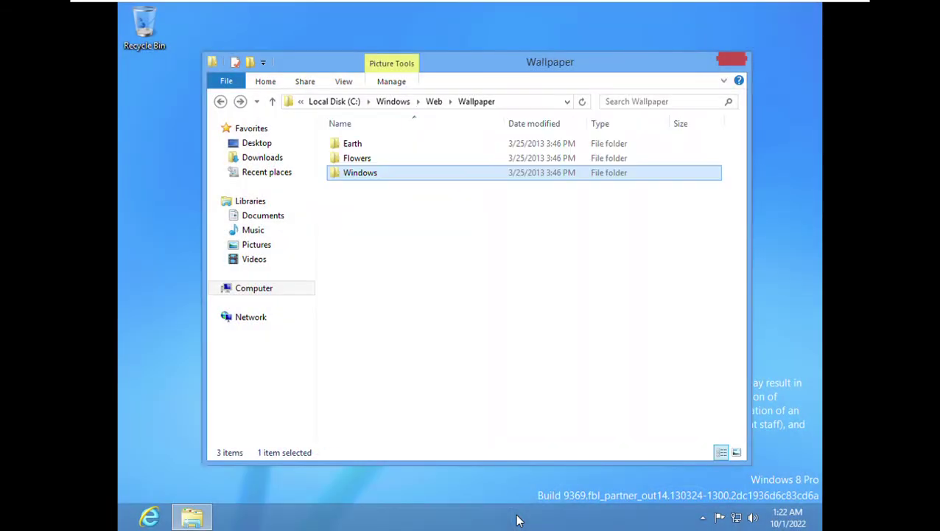
Open the Flowers wallpaper folder and display its img7 picture full screen.
key("Up")
key("Return")
key("Up")
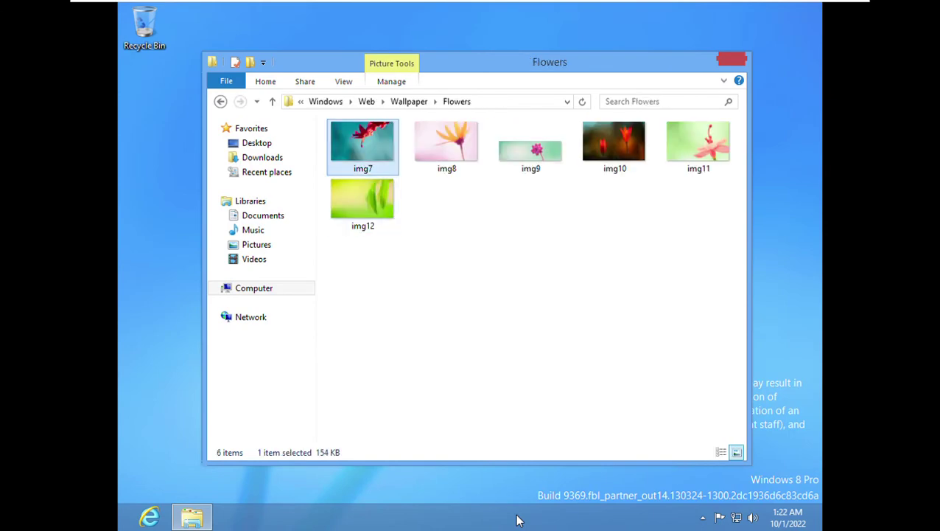
key("Return")
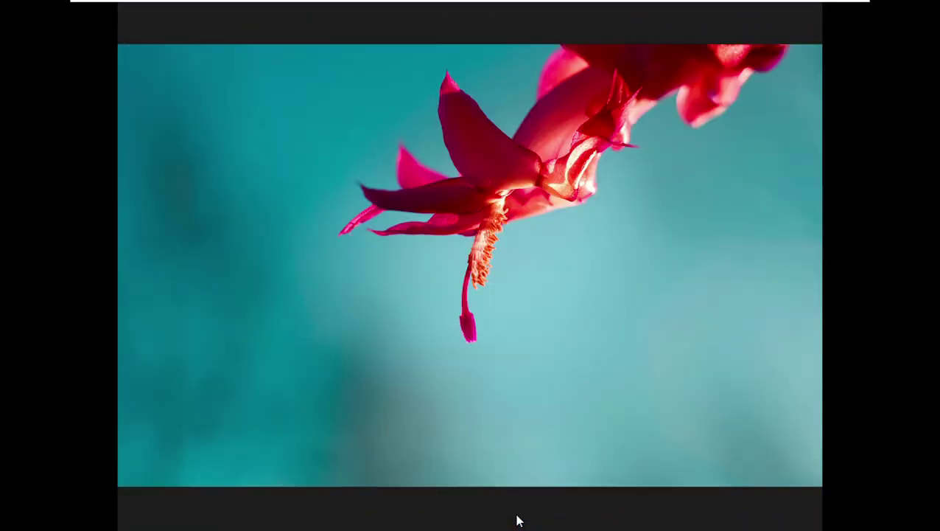
Return from img7 to the desktop and display img8 from the Flowers folder full screen.
key("super")
key("Down")
key("Down")
key("Return")
key("Right")
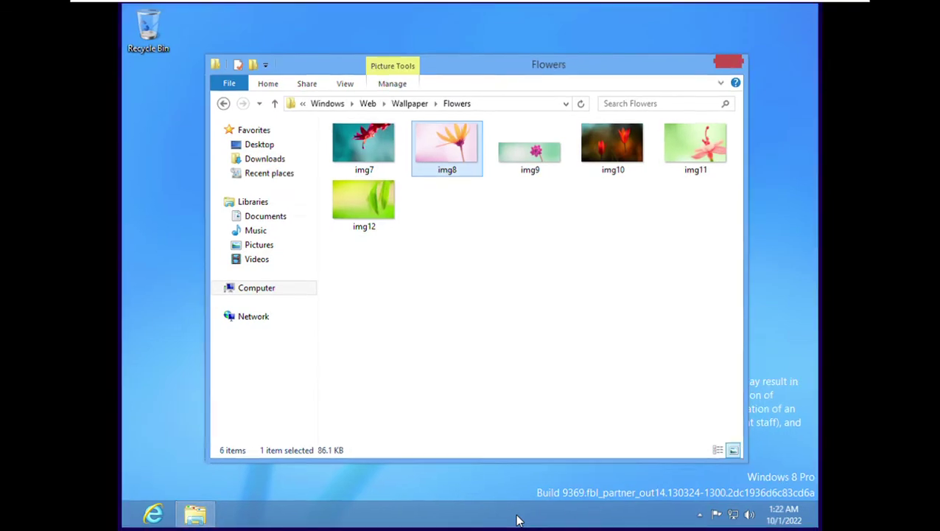
key("Return")
Return from img8 to the desktop and display img9 from the Flowers folder full screen.
key("super")
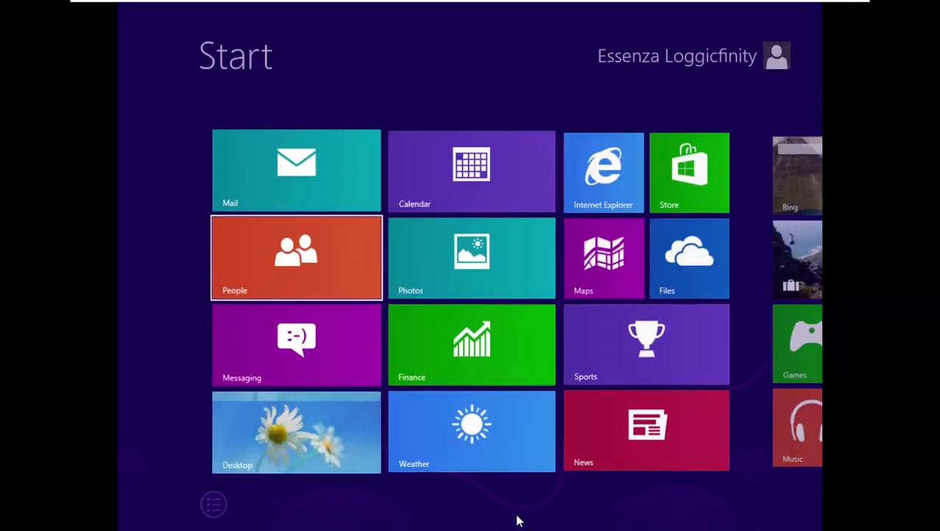
key("Down")
key("Down")
key("Return")
key("Right")
key("Return")
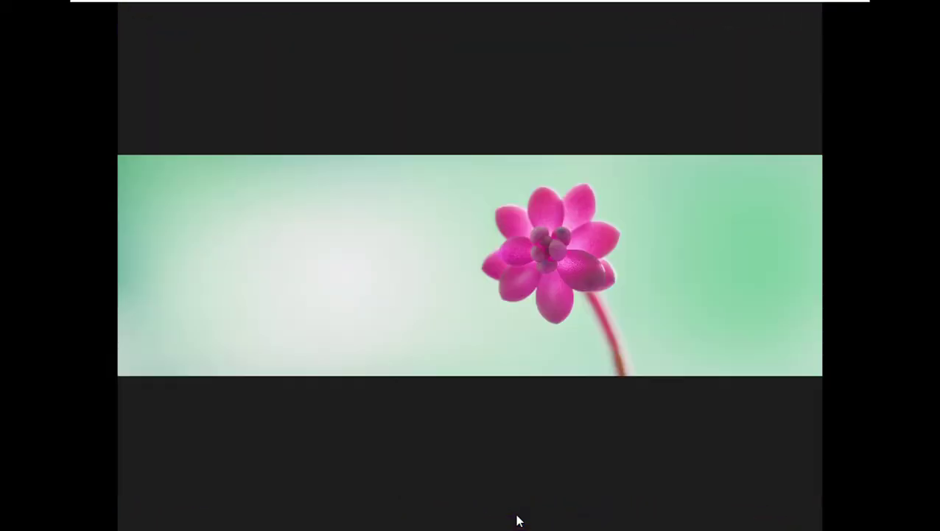
Return from img9 to the desktop and display img10 from the Flowers folder full screen.
key("super")
key("Down")
key("Down")
key("Return")
key("Right")
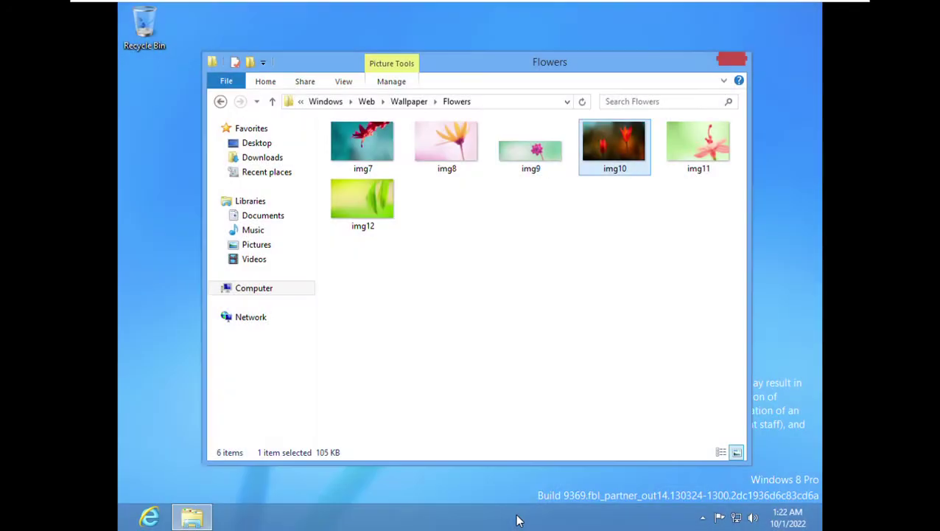
key("Return")
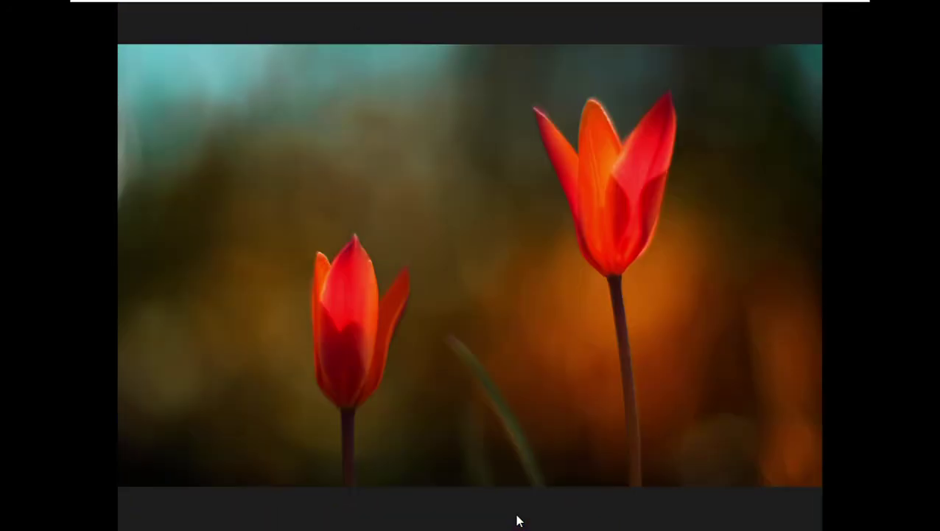
Return from img10 to the desktop and display img11 from the Flowers folder full screen.
key("super")
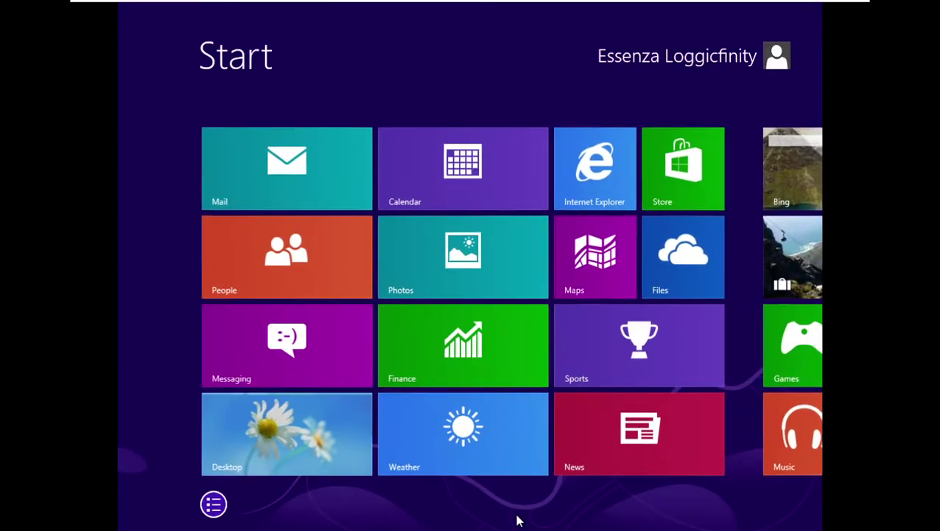
key("Down")
key("Down")
key("Return")
key("Right")
key("Return")
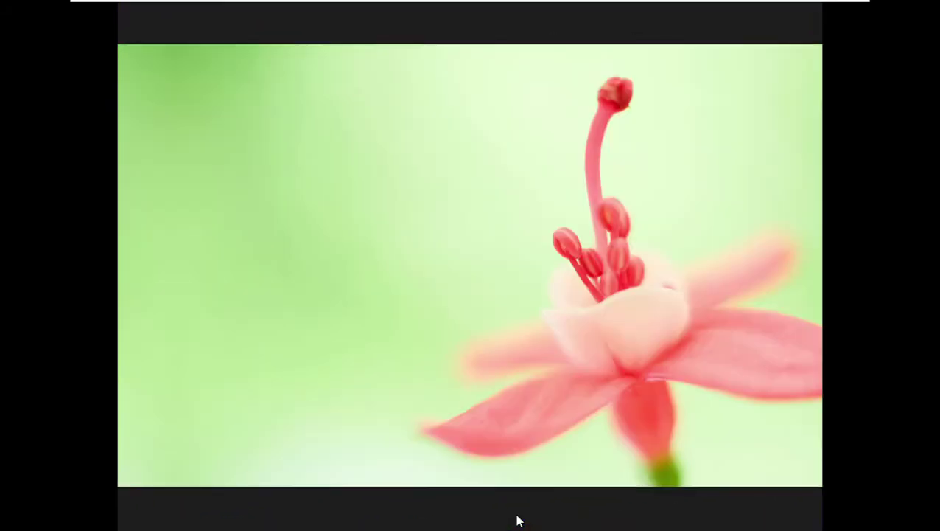
Return from img11 to the desktop and display img12 from the Flowers folder full screen.
key("super")
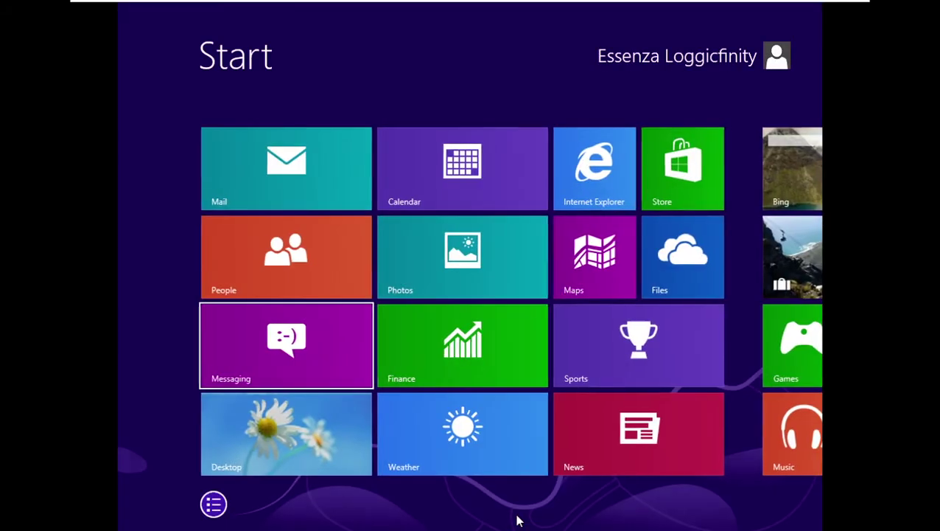
key("Down")
key("Return")
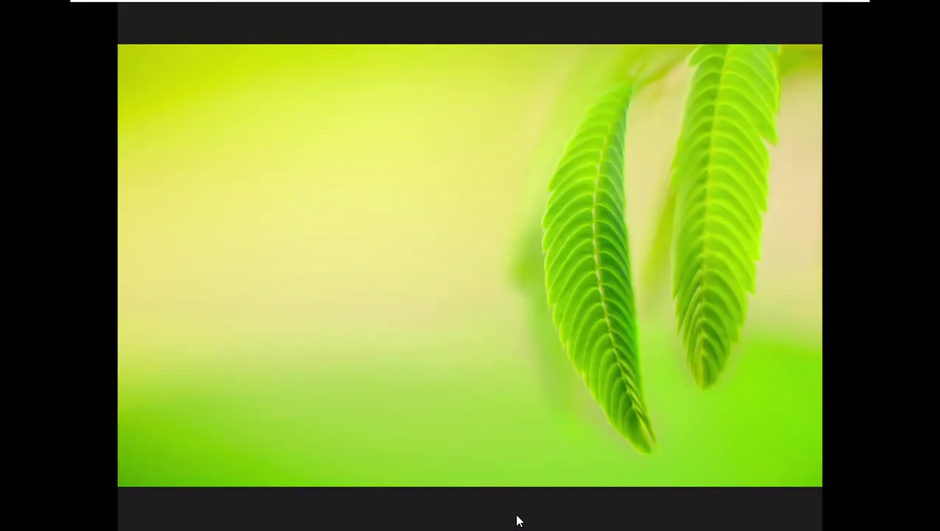
Return to the desktop, go from the Flowers folder to Web's Screen folder and display img100 full screen.
key("super")
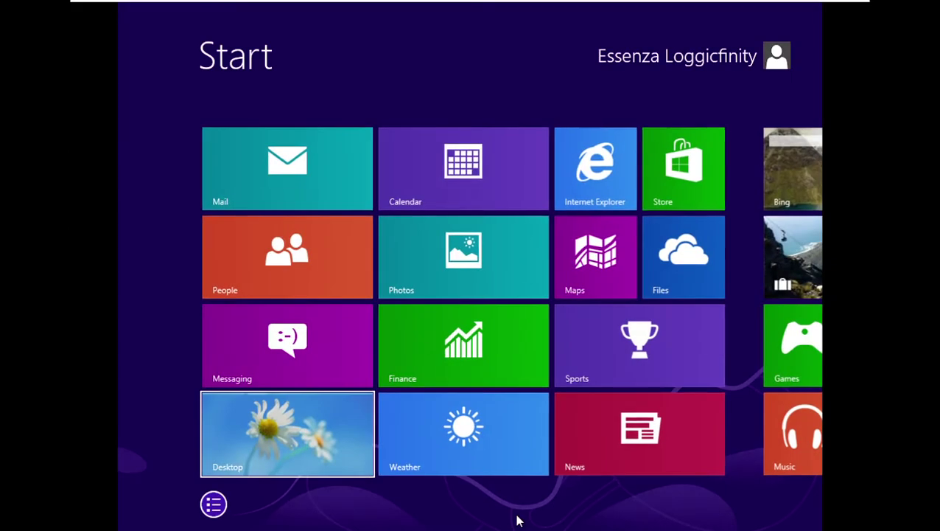
key("Return")
key("alt+Up")
key("alt+Up")
key("Up")
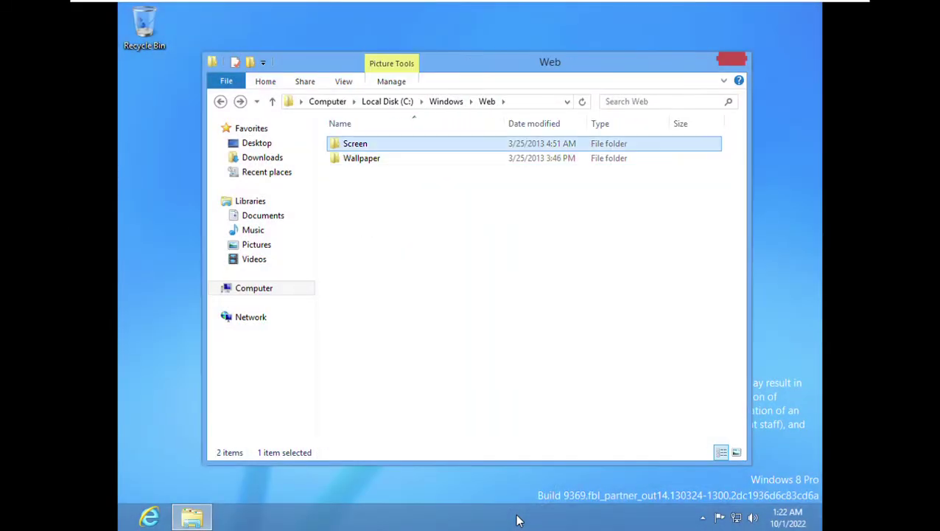
key("Return")
key("Down")
key("Return")
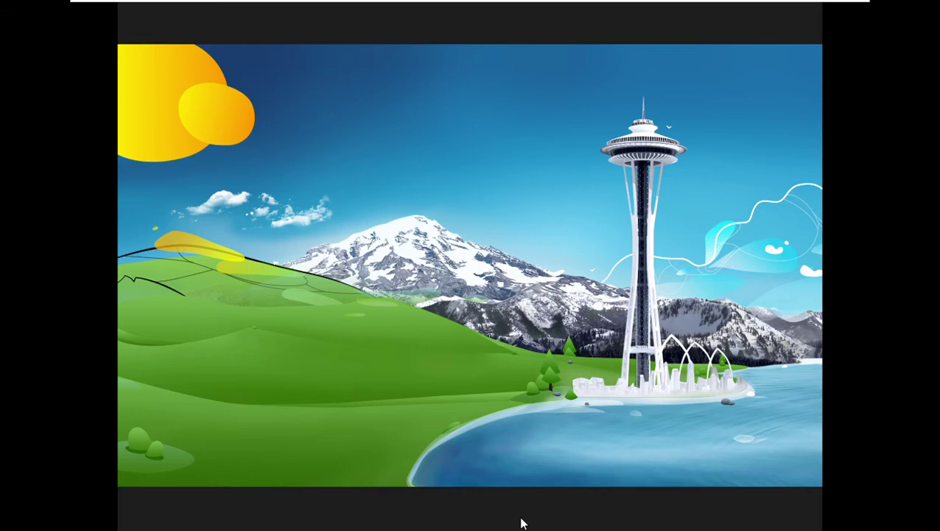
Close the img100 picture and display img101 from the Screen folder full screen.
key("alt+F4")
key("super")
key("Right")
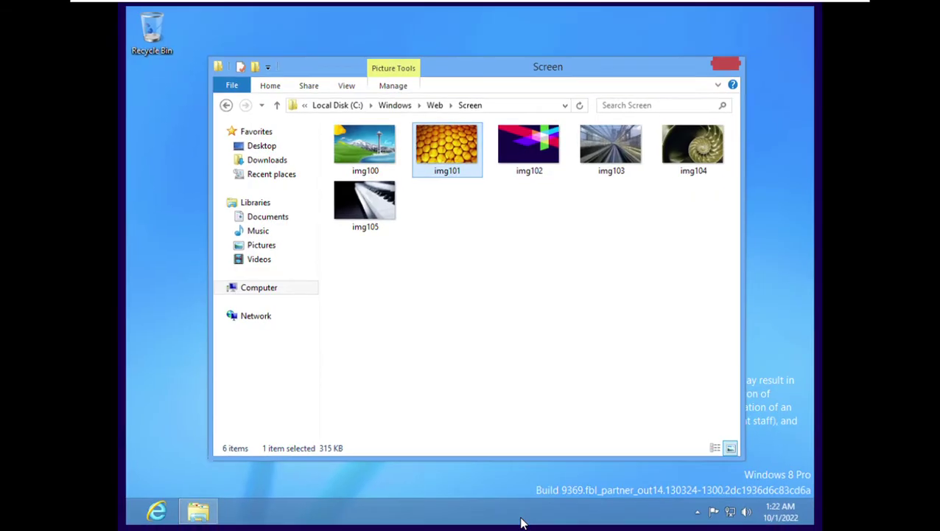
key("Return")
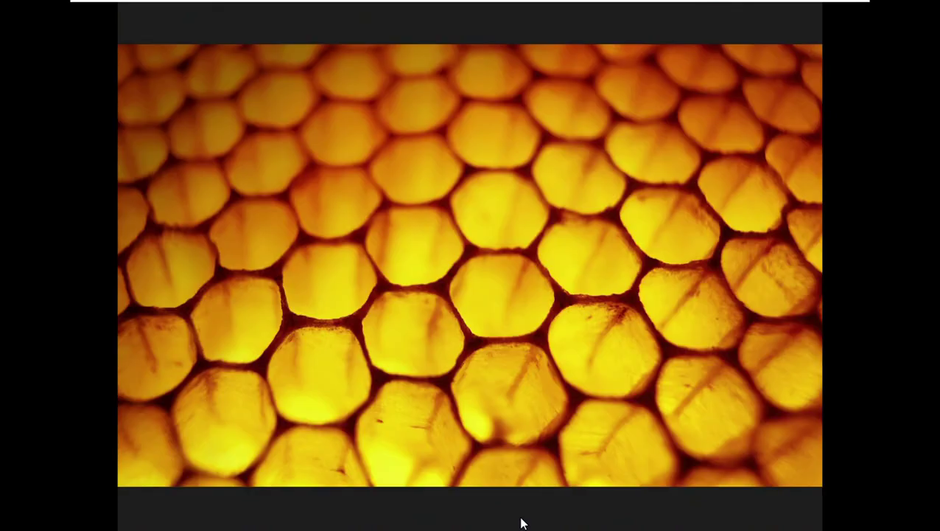
Close the img101 picture and display img102 from the Screen folder full screen.
key("alt+F4")
key("super")
key("Right")
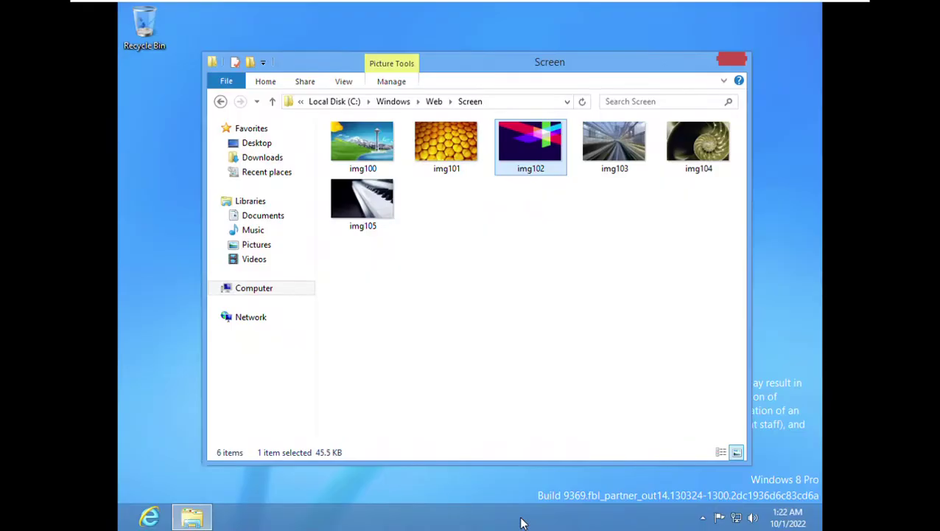
key("Return")
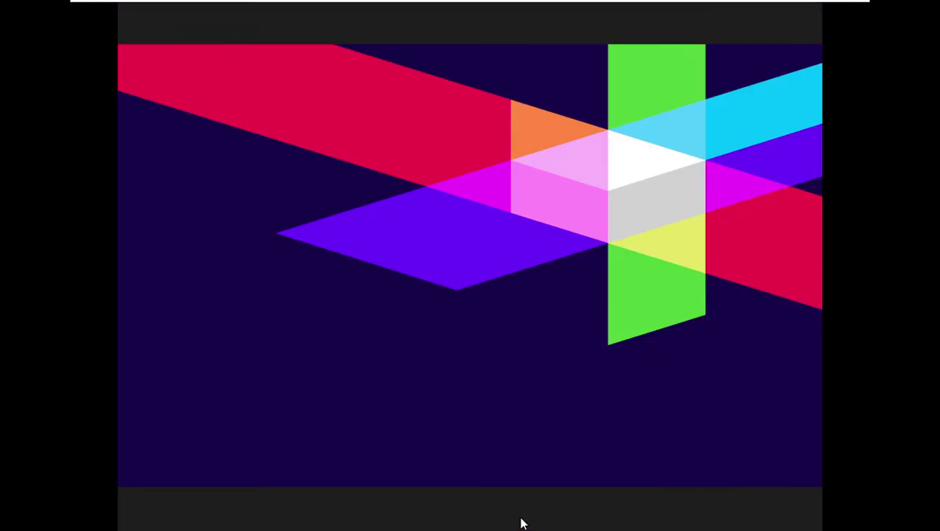
Close the img102 picture and display img103 from the Screen folder full screen.
key("alt+F4")
key("super")
key("Right")
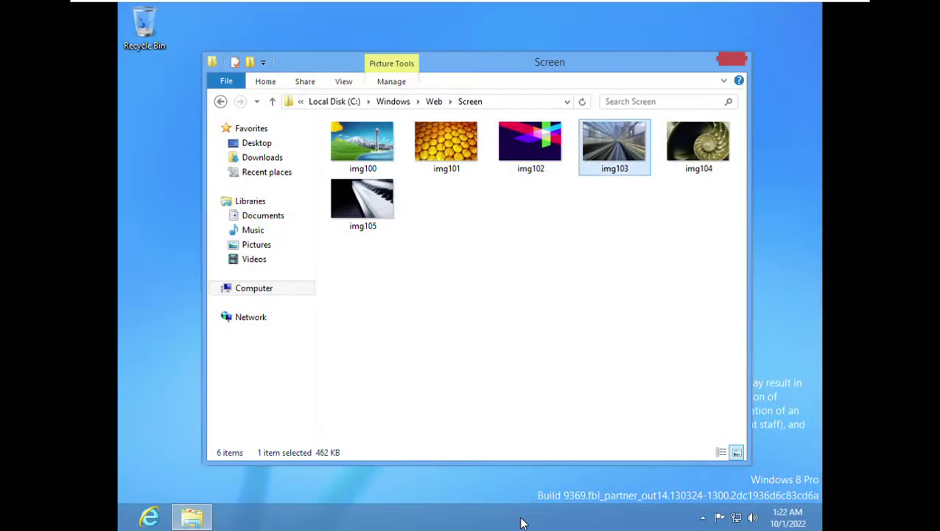
key("Return")
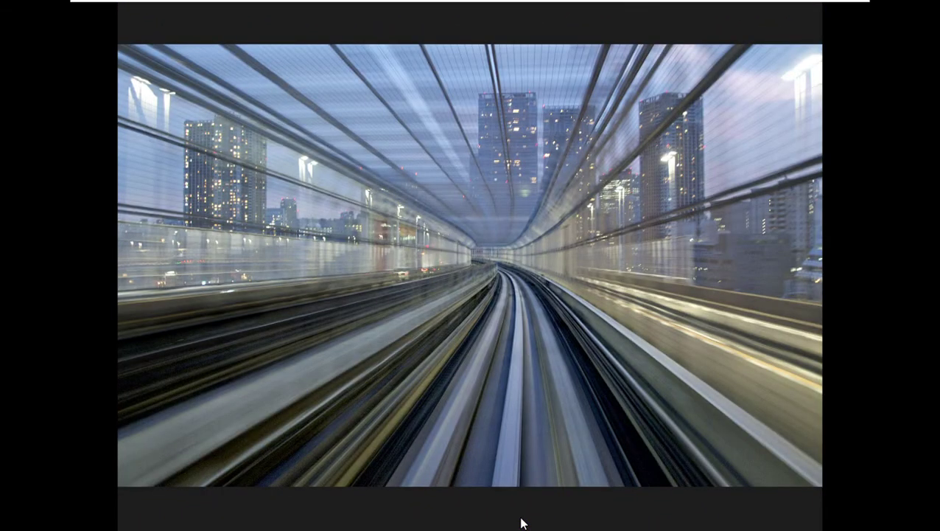
Close the img103 picture, return to the desktop and display img104 from the Screen folder full screen.
key("alt+F4")
key("Down")
key("Down")
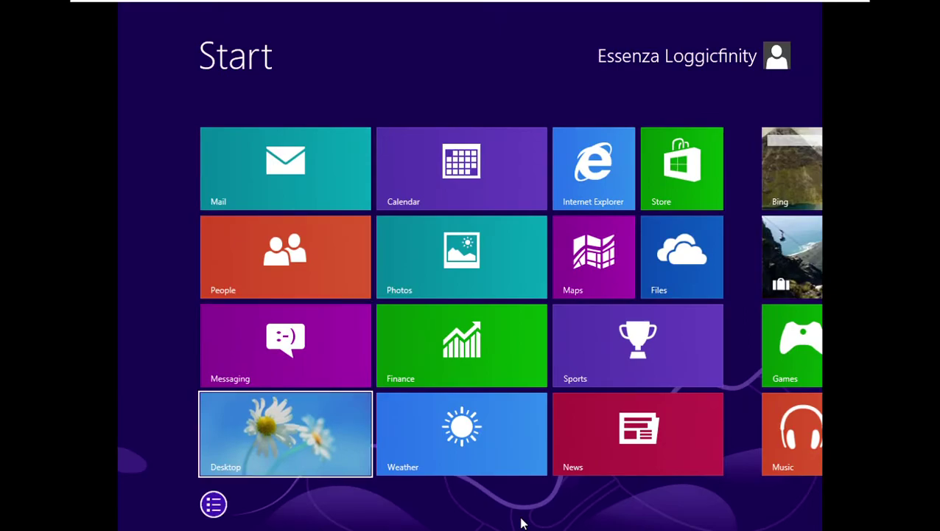
key("Return")
key("Right")
key("Return")
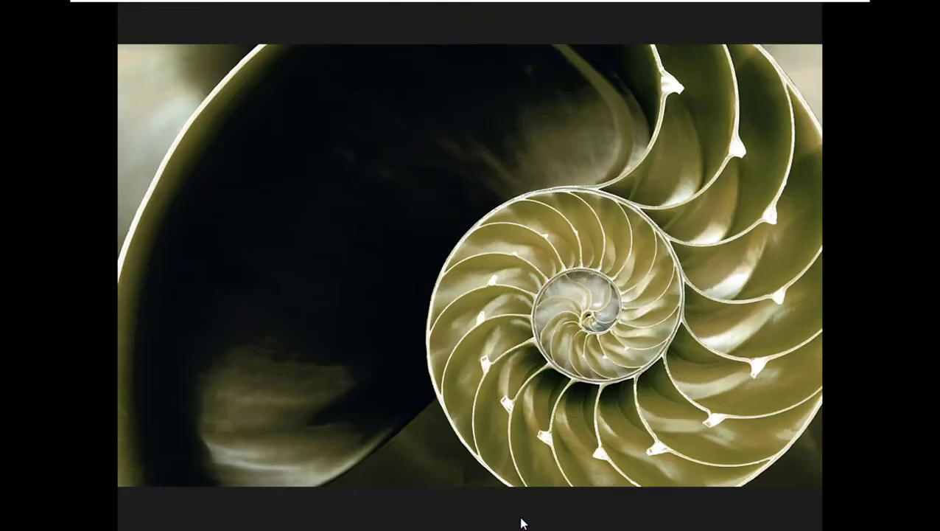
Close the img104 picture, return to the desktop and display img105 from the Screen folder full screen.
key("alt+F4")
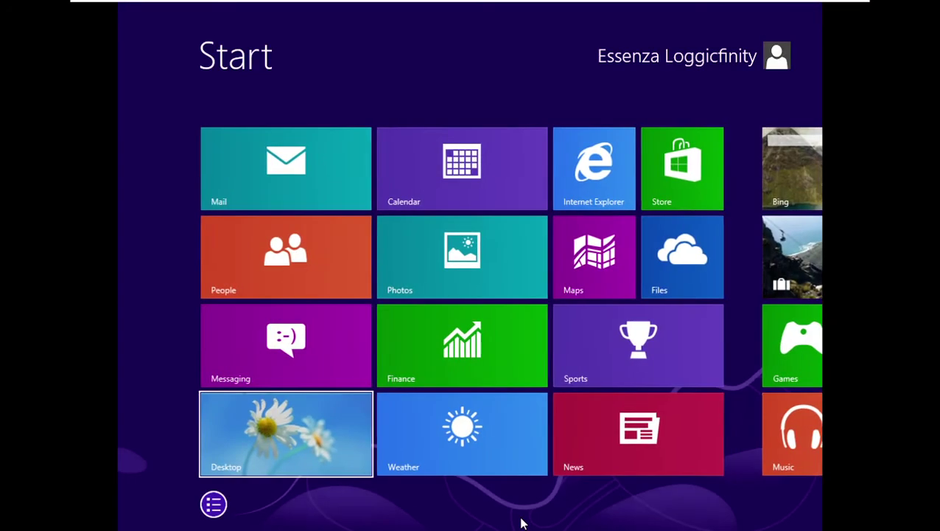
key("Return")
key("Right")
key("Return")
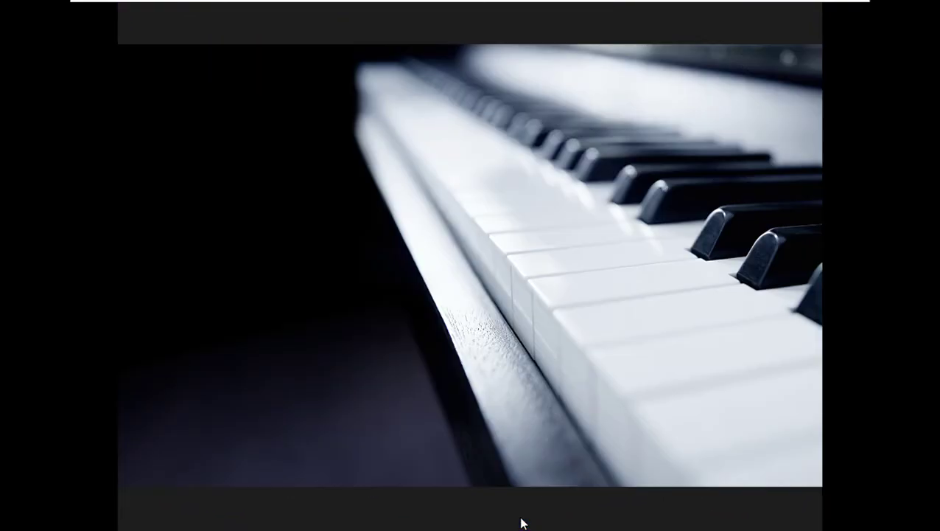
Close the img105 picture, return to the desktop and switch from the Screen folder to the Wallpaper folder.
key("alt+F4")
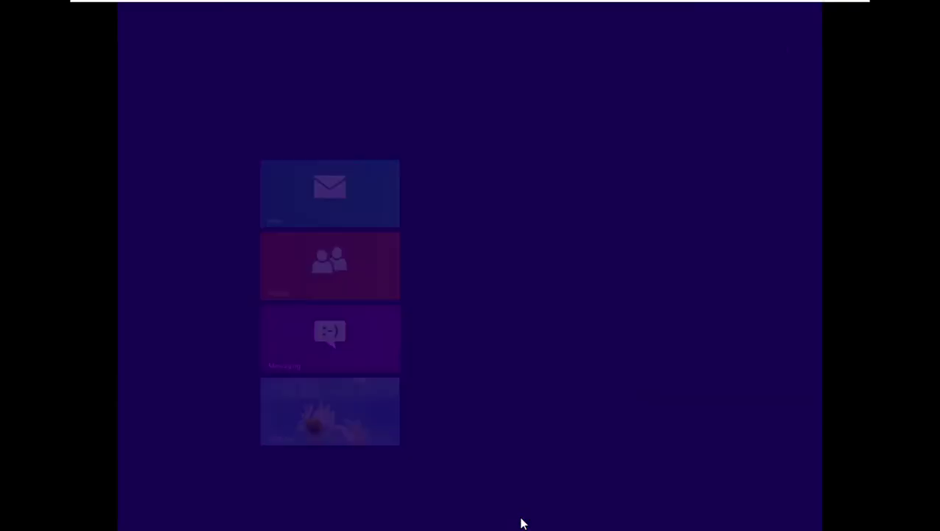
key("Return")
key("Up")
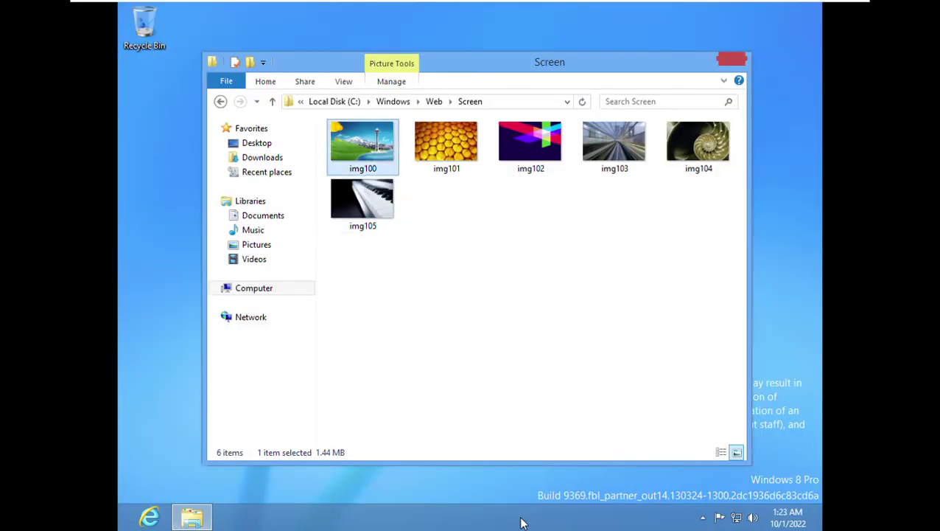
key("BackSpace")
key("Down")
key("Return")
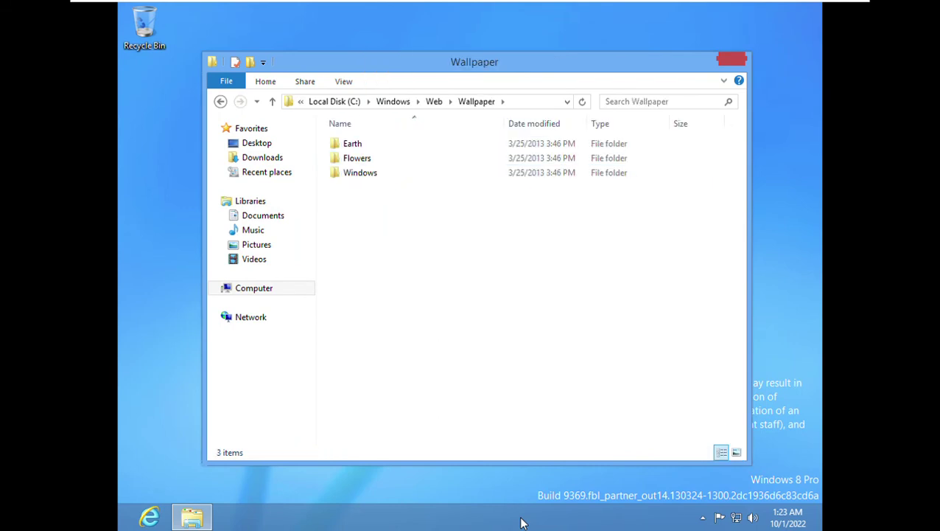
Open the Earth folder inside the Wallpaper folder.
key("Down")
key("Down")
key("Up")
key("Up")
key("Return")
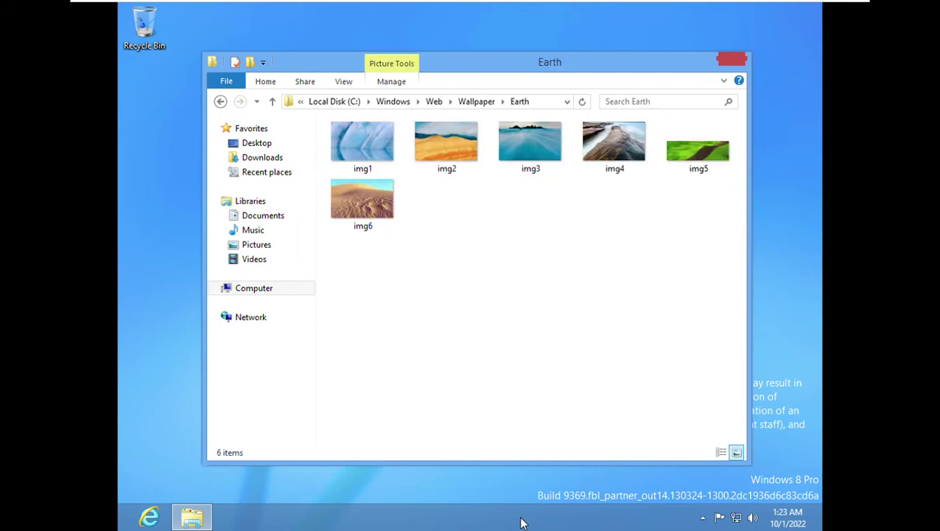
Try to set img2 from the Earth folder as the desktop background.
key("Right")
key("Right")
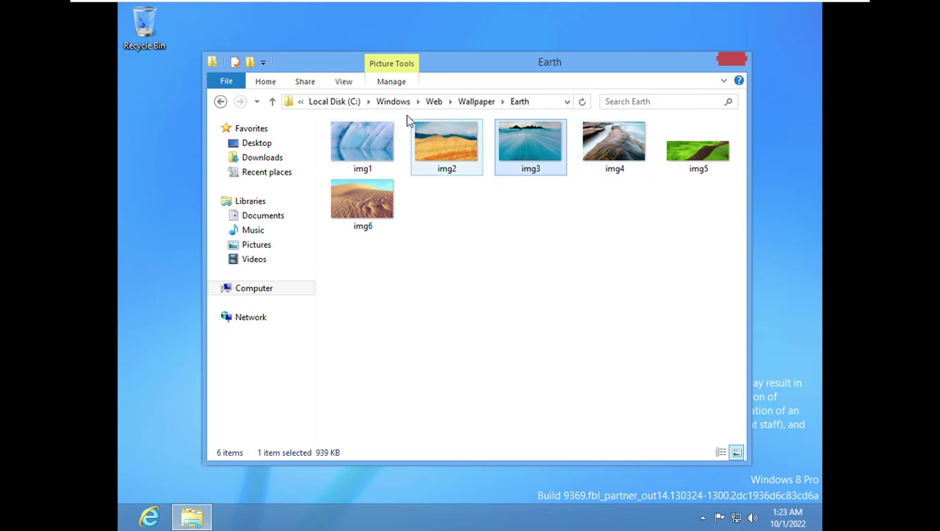
right_click(349, 129)
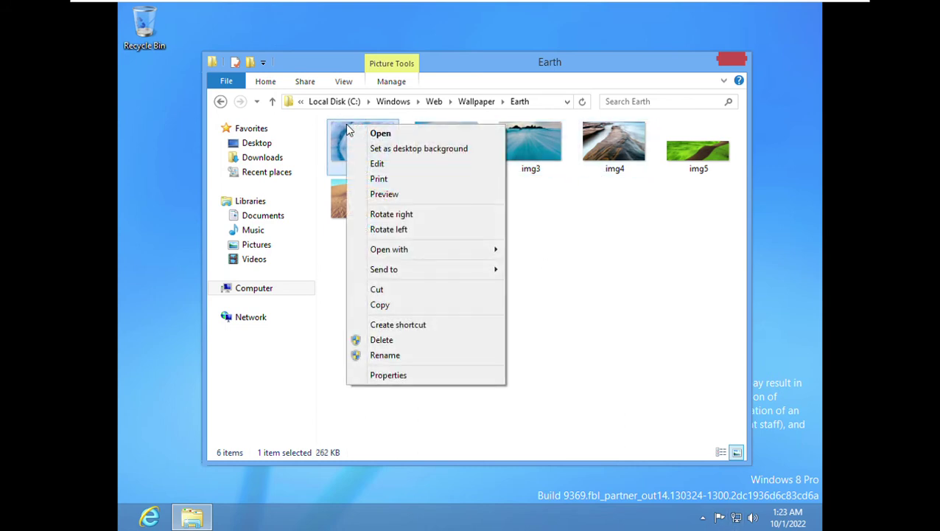
left_click(568, 210)
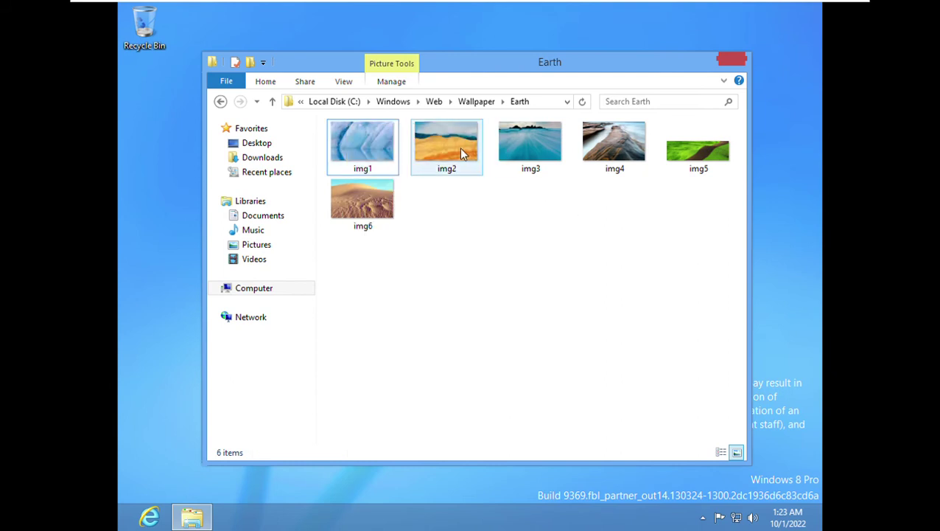
right_click(447, 142)
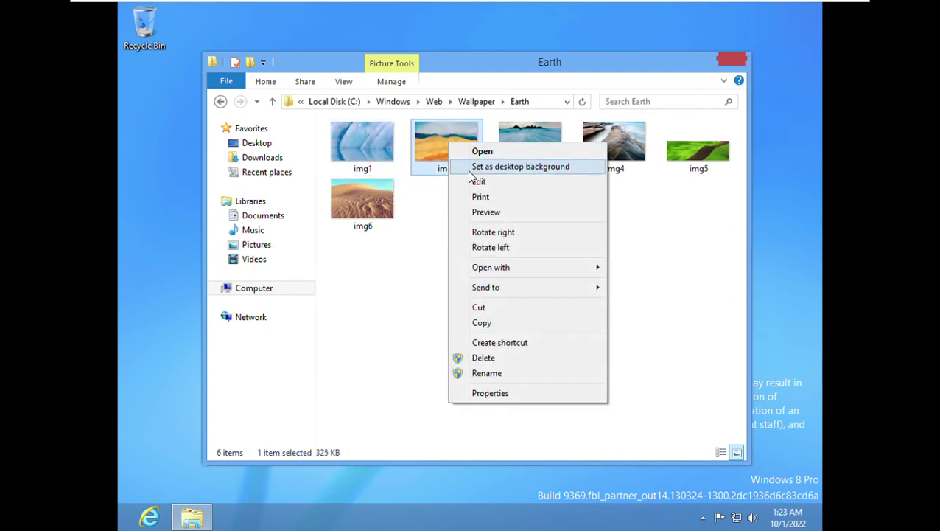
left_click(475, 167)
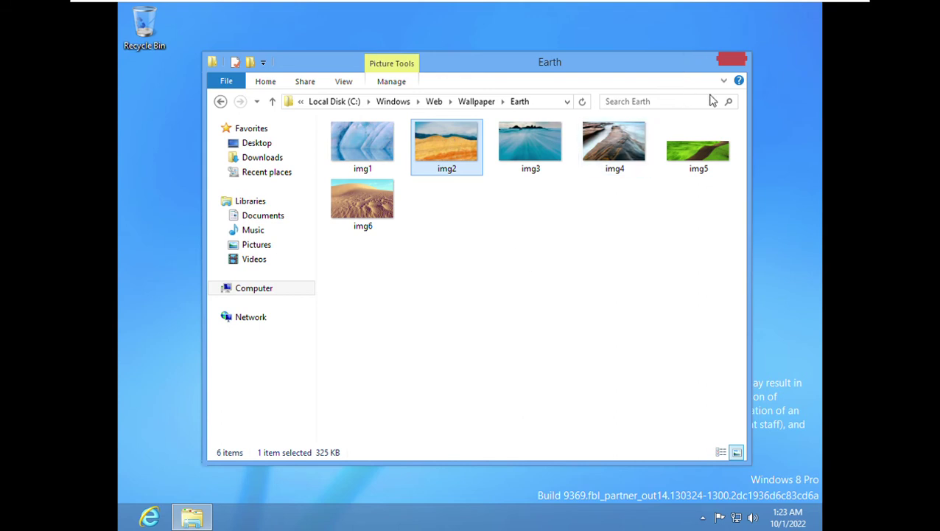
Close the Earth folder window and open a new File Explorer window.
left_click(731, 61)
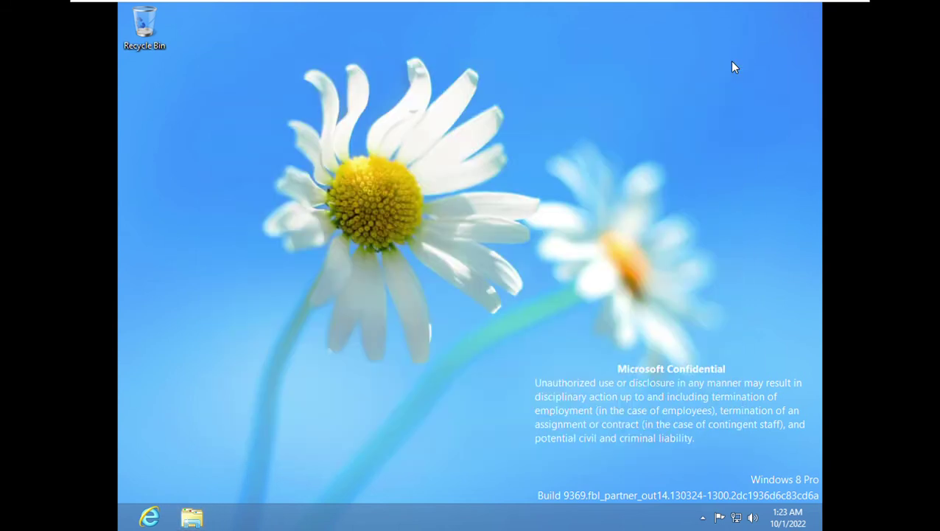
left_click(183, 515)
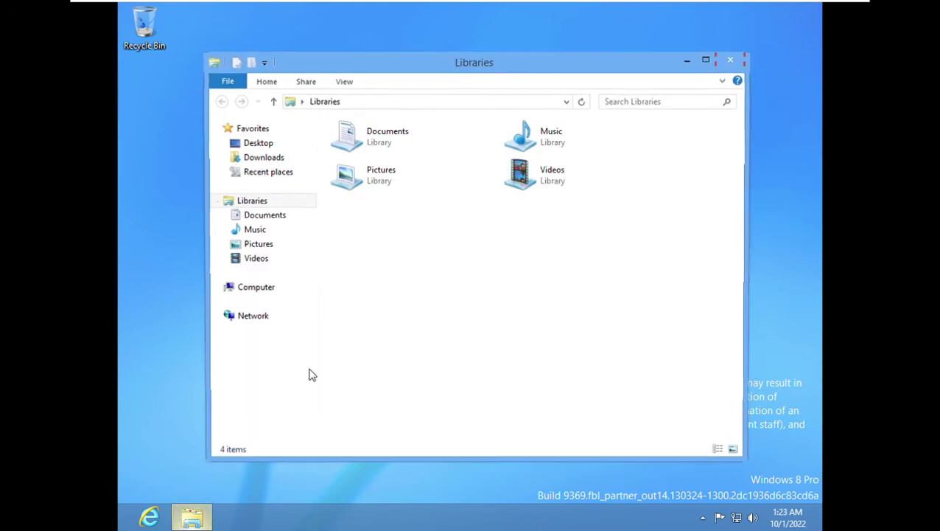
Browse the Videos, Documents and Music libraries and the Computer view in File Explorer, then close the window.
left_click(253, 260)
left_click(234, 218)
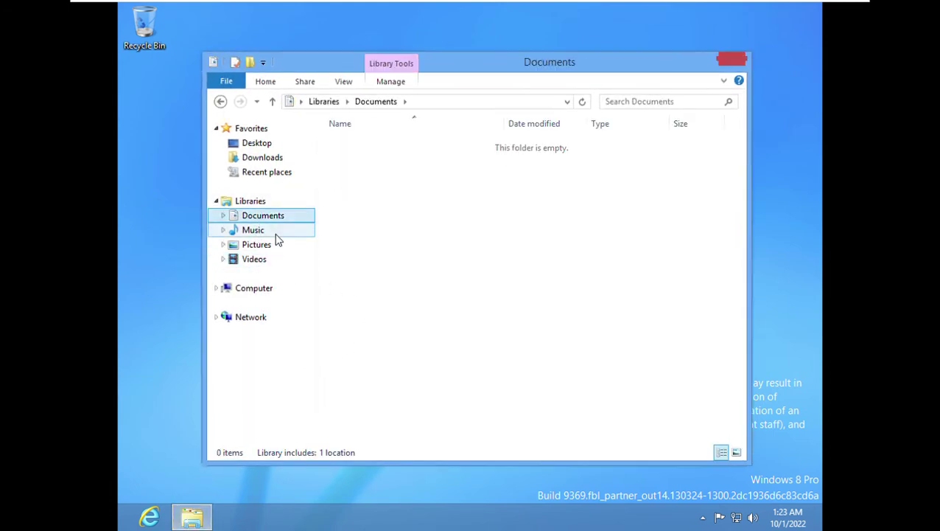
left_click(265, 231)
left_click(267, 219)
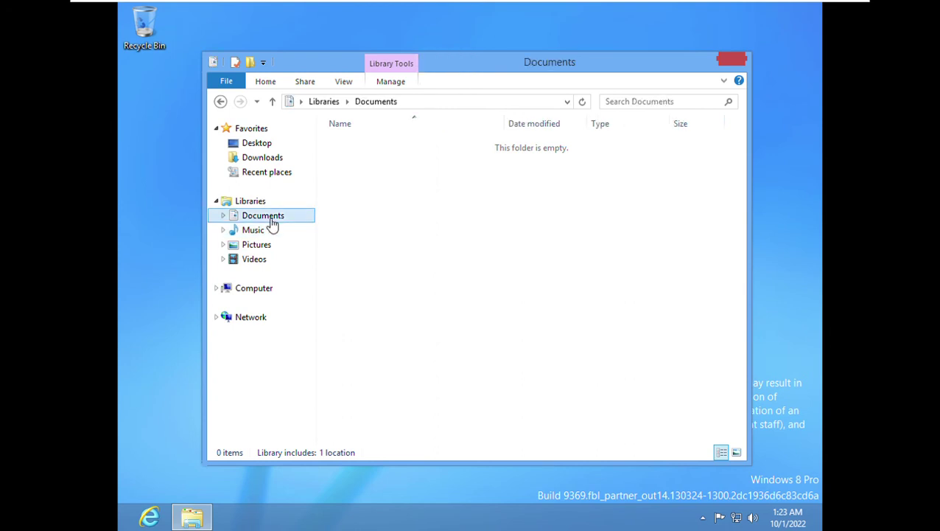
left_click(269, 298)
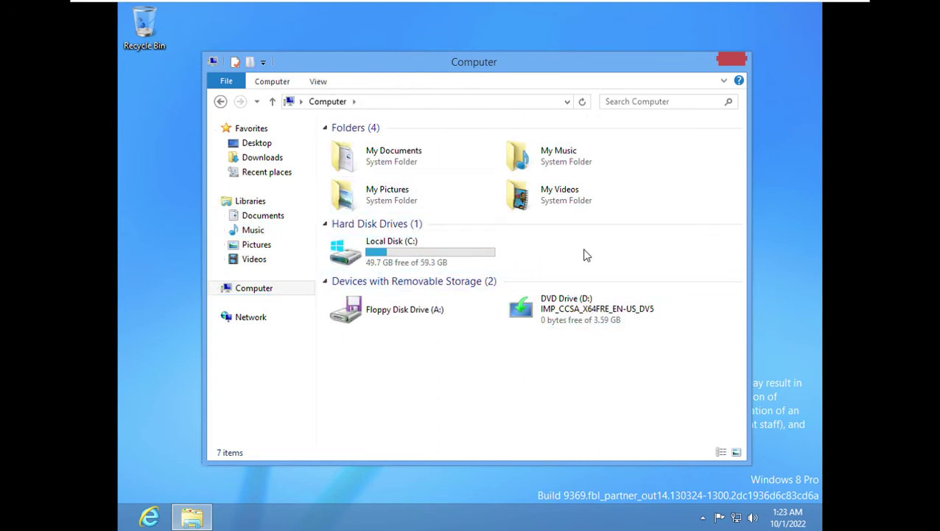
key("alt+F4")
View the Devices and Share charms for the desktop and dismiss each pane.
key("super+c")
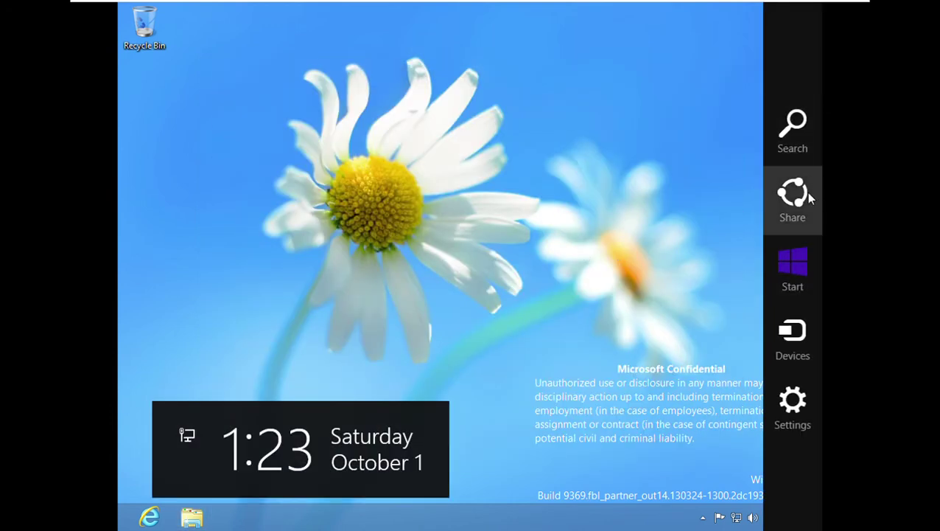
left_click(776, 358)
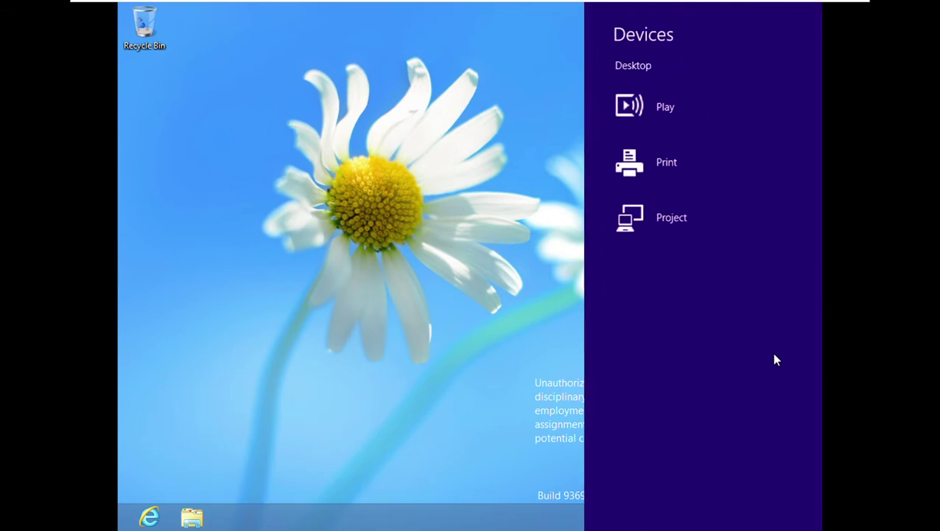
left_click(542, 271)
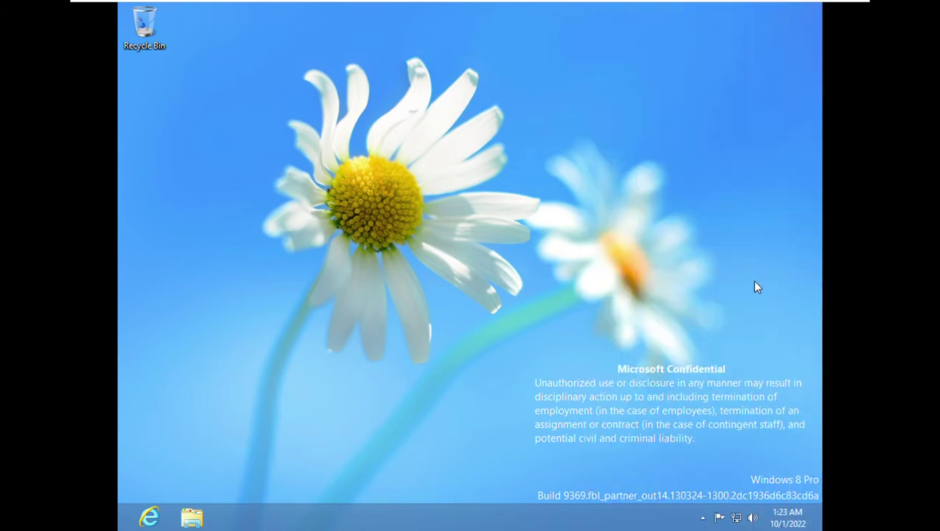
key("super+c")
left_click(805, 211)
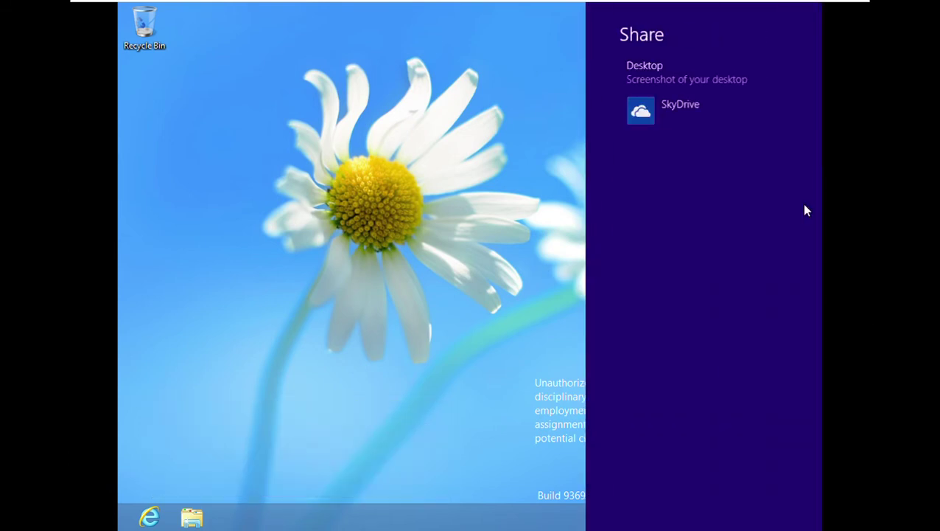
left_click(473, 217)
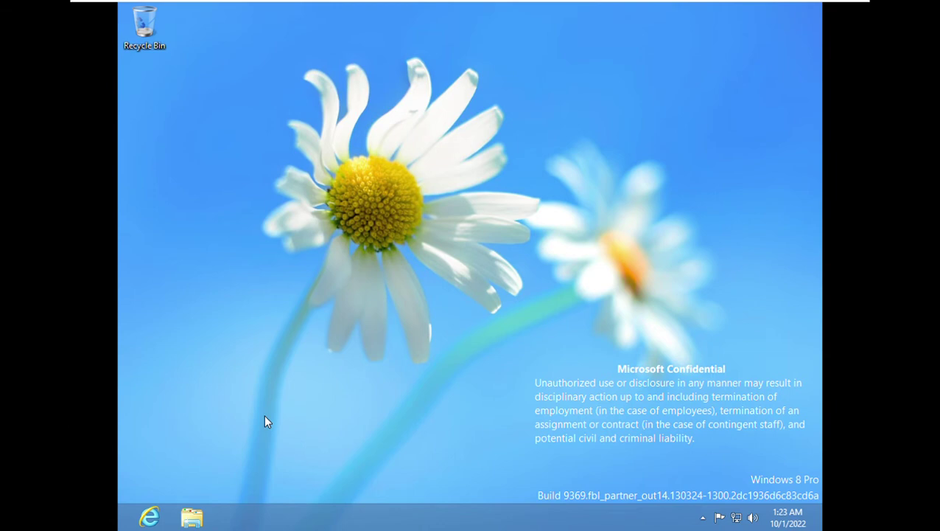
Open the About Windows dialog to check the version information, then close it.
key("super+r")
key("Return")
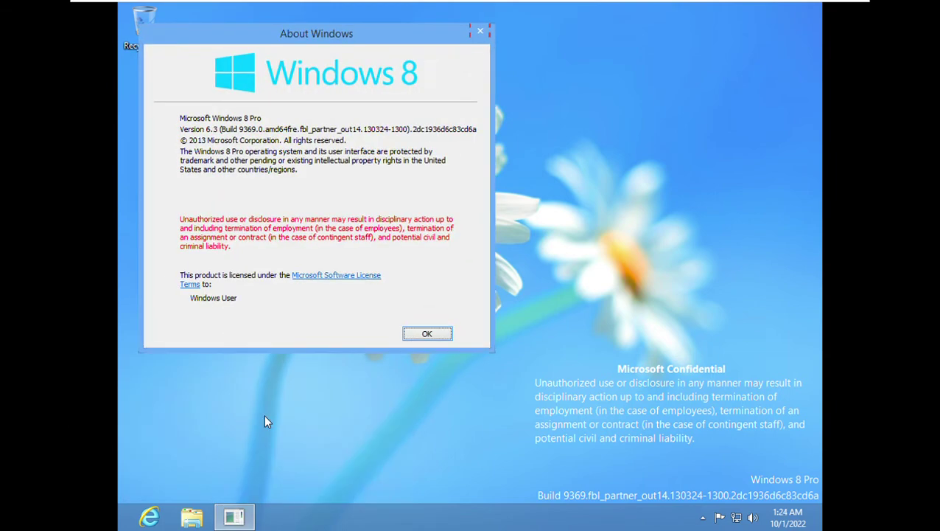
key("Return")
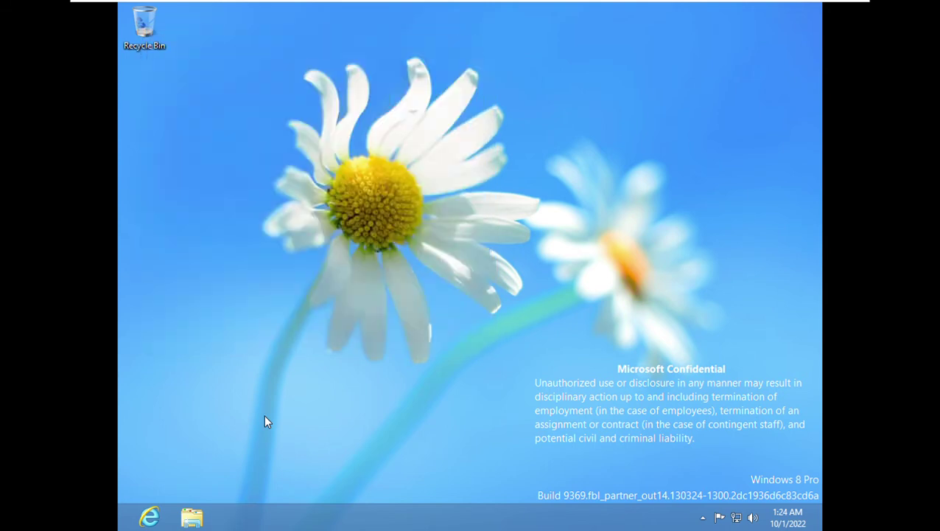
Refresh the desktop.
right_click(603, 363)
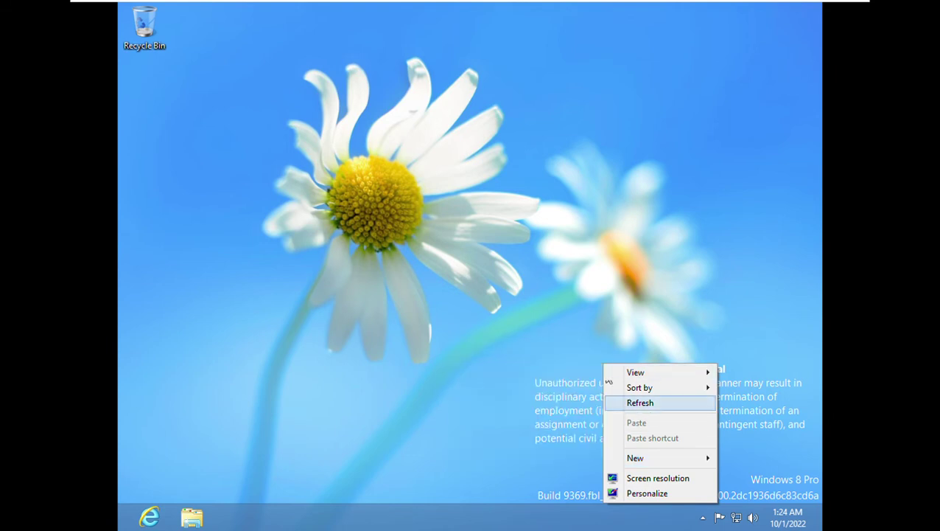
left_click(640, 402)
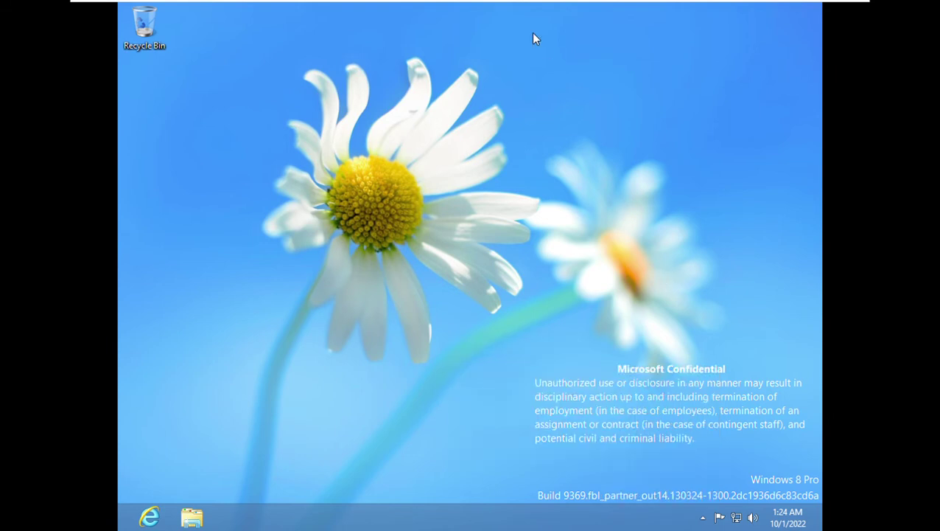
right_click(228, 388)
left_click(335, 405)
Try the Restart, Switch user and Sign out options in the Shut Down Windows dialog, then cancel it.
key("alt+F4")
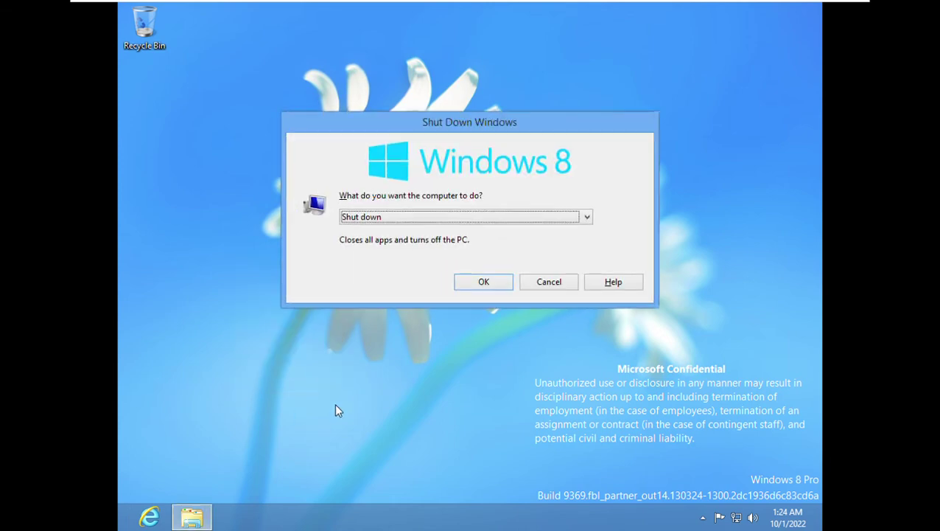
left_click(431, 219)
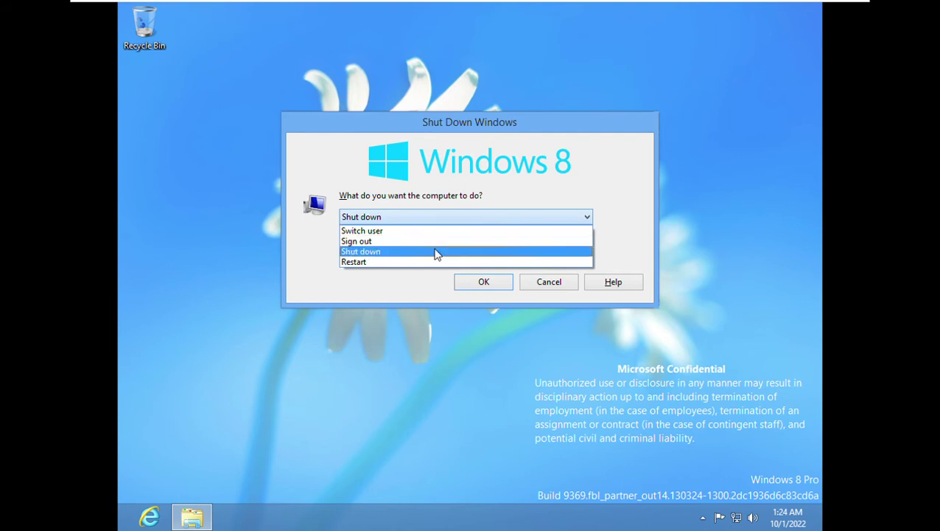
left_click(434, 261)
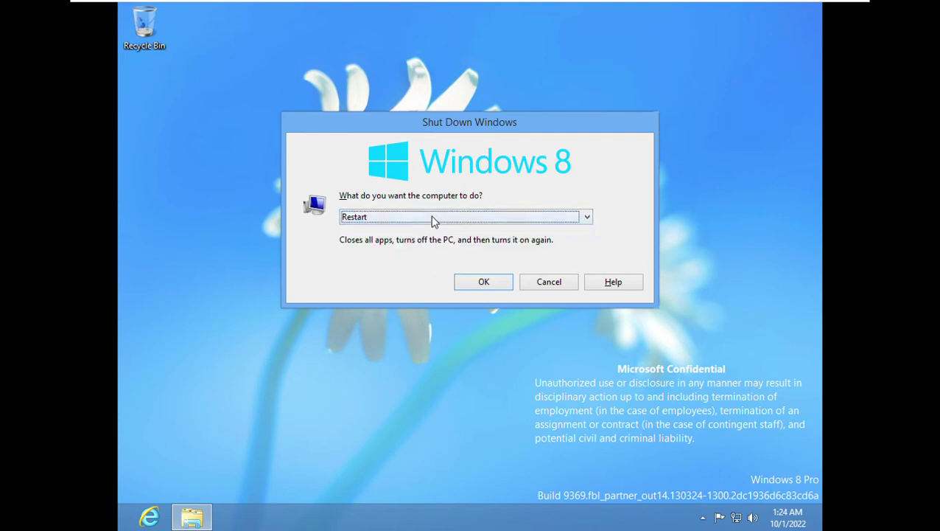
left_click(433, 219)
left_click(440, 232)
left_click(433, 219)
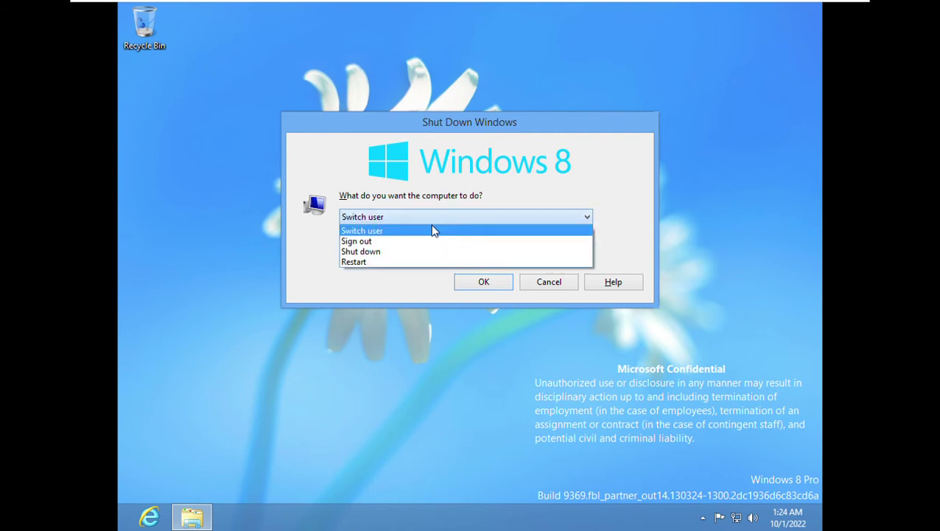
left_click(432, 227)
key("Down")
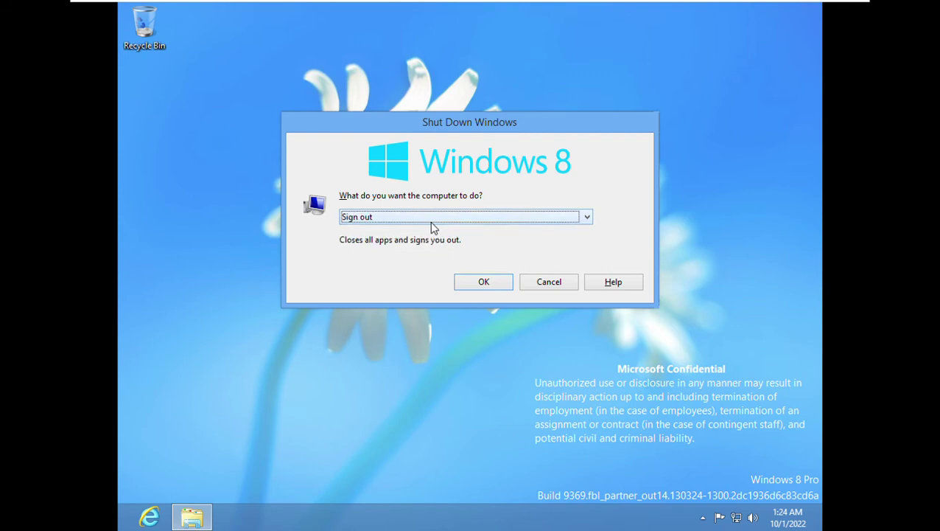
left_click(562, 283)
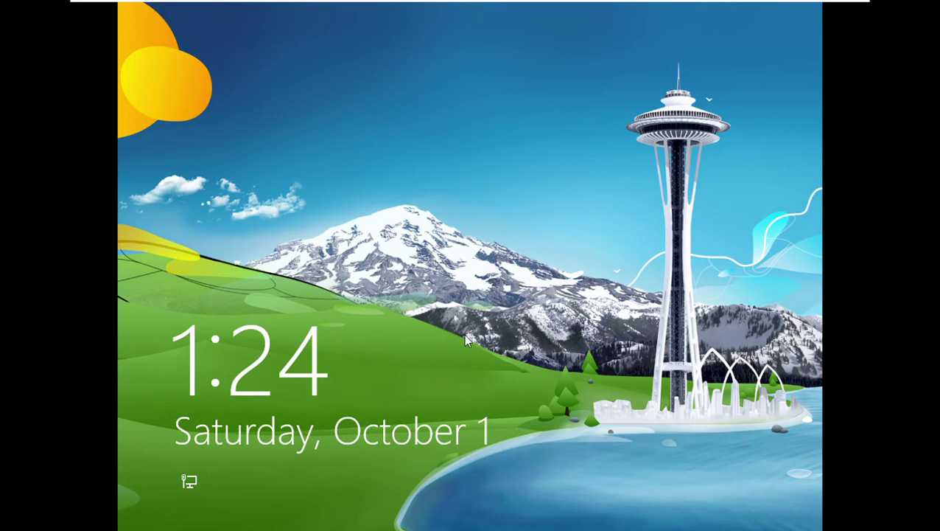
Return from the lock screen to the desktop, then briefly open and close Internet Explorer and File Explorer.
left_click(472, 311)
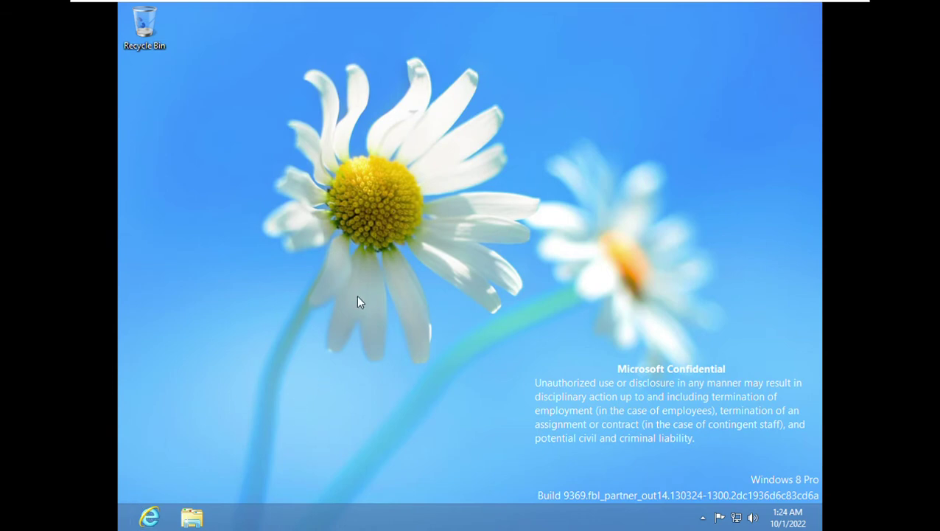
left_click(151, 518)
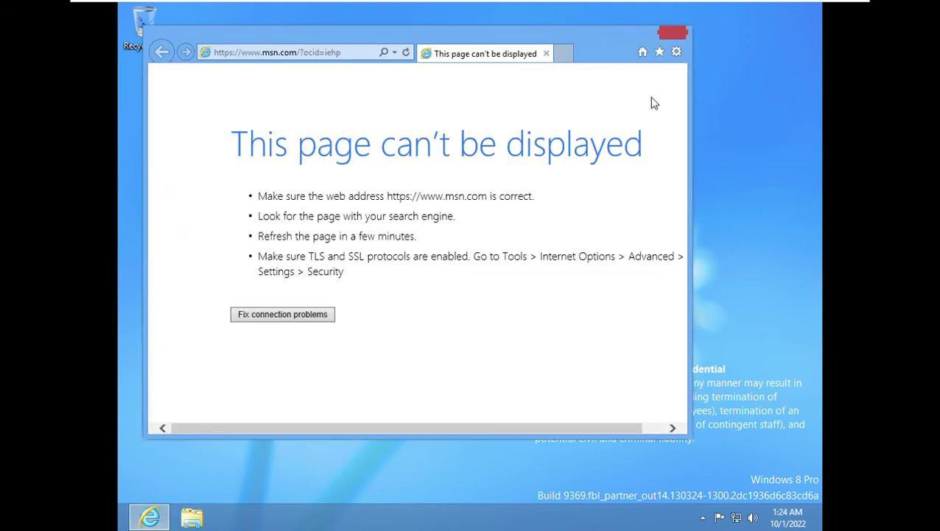
key("alt+F4")
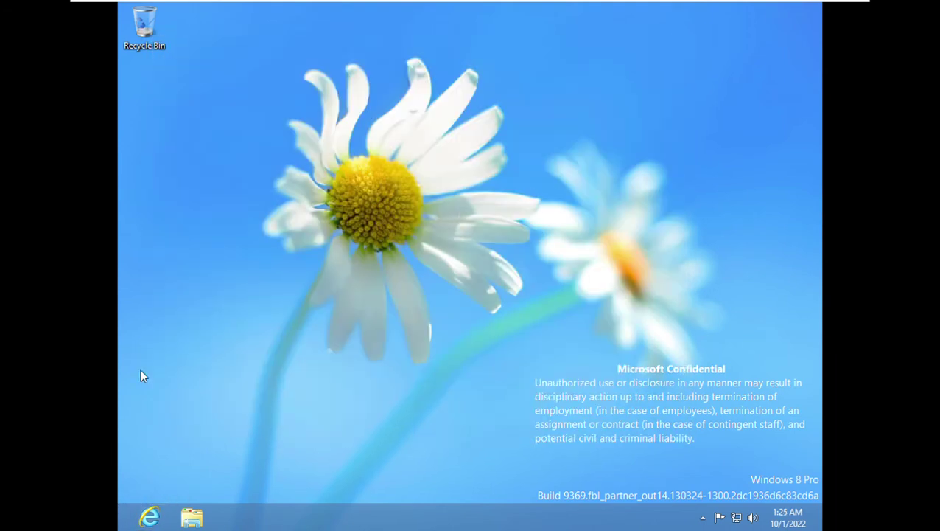
left_click(181, 519)
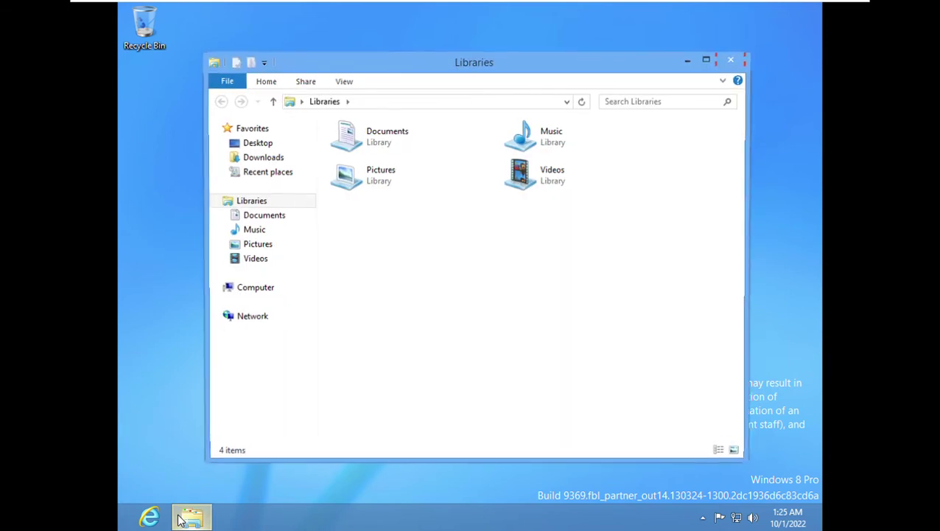
key("alt+F4")
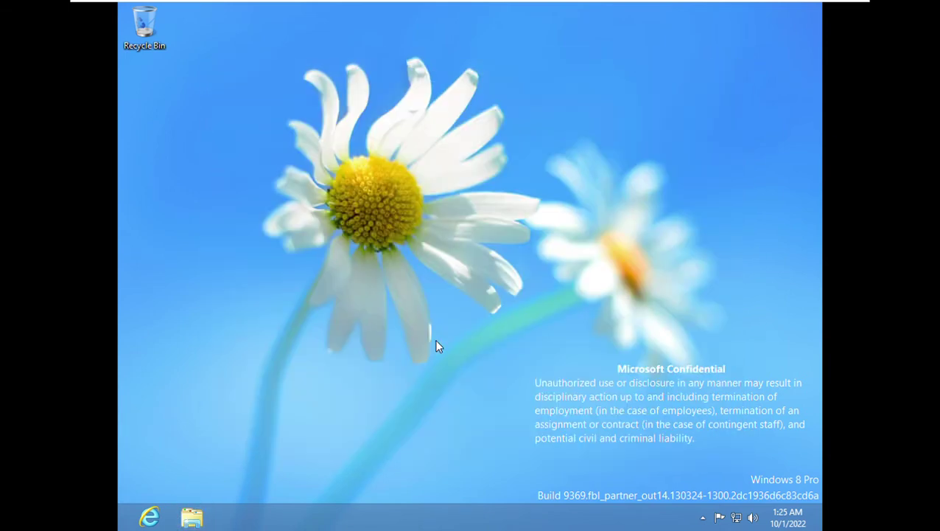
Try green as the window border and taskbar color in the Personalization settings, then close the window.
right_click(435, 340)
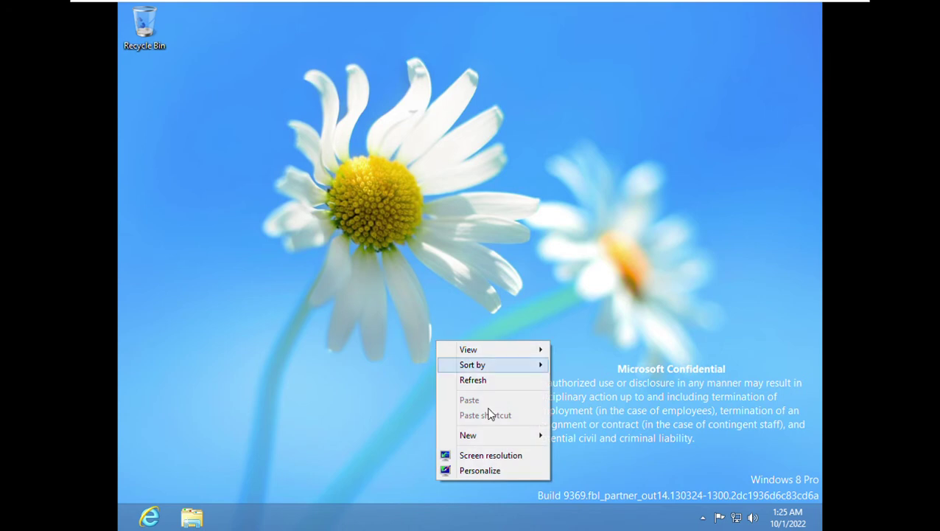
left_click(472, 469)
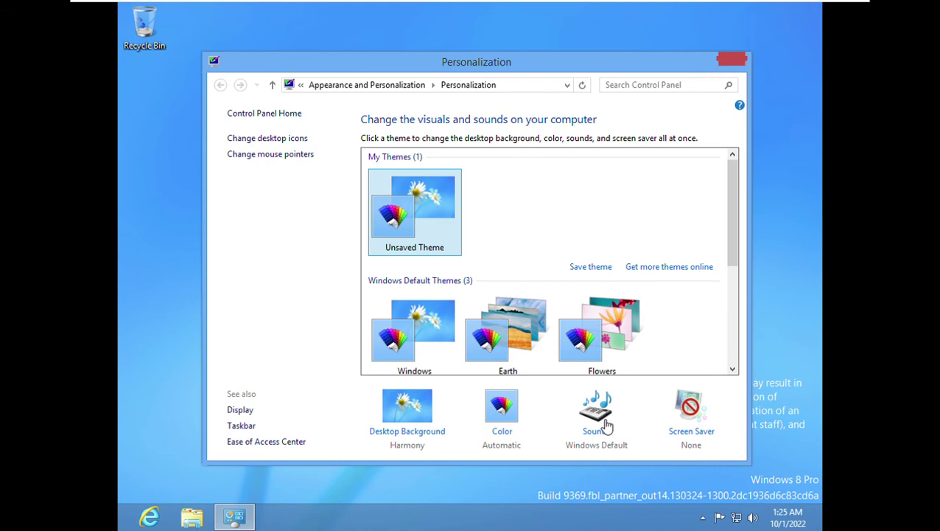
left_click(516, 404)
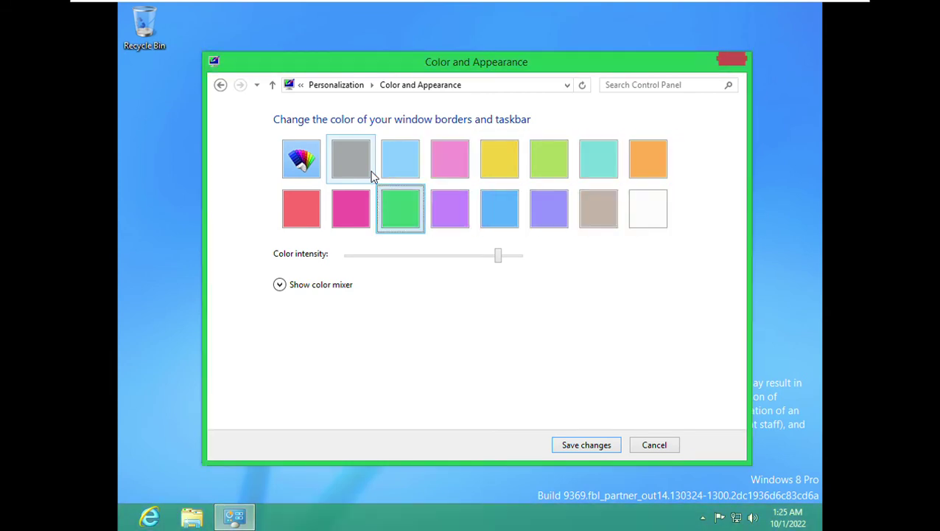
key("Return")
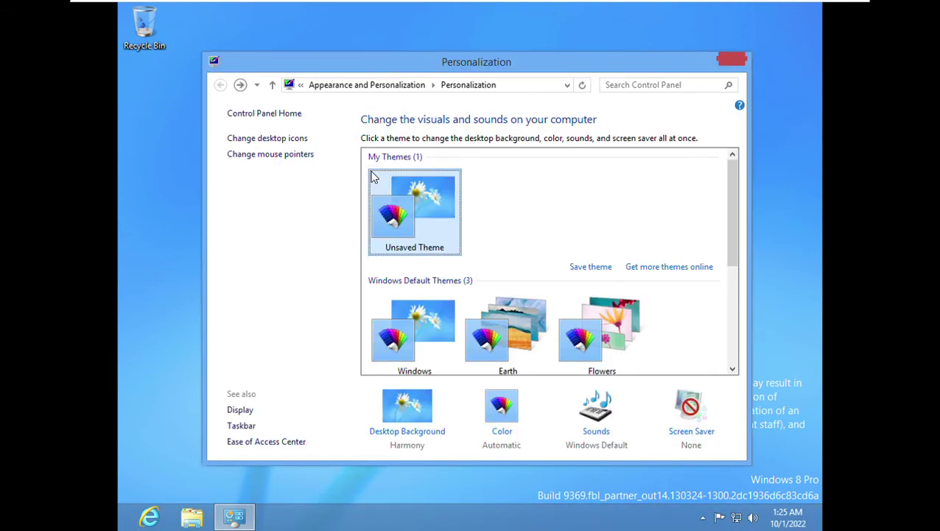
key("alt+F4")
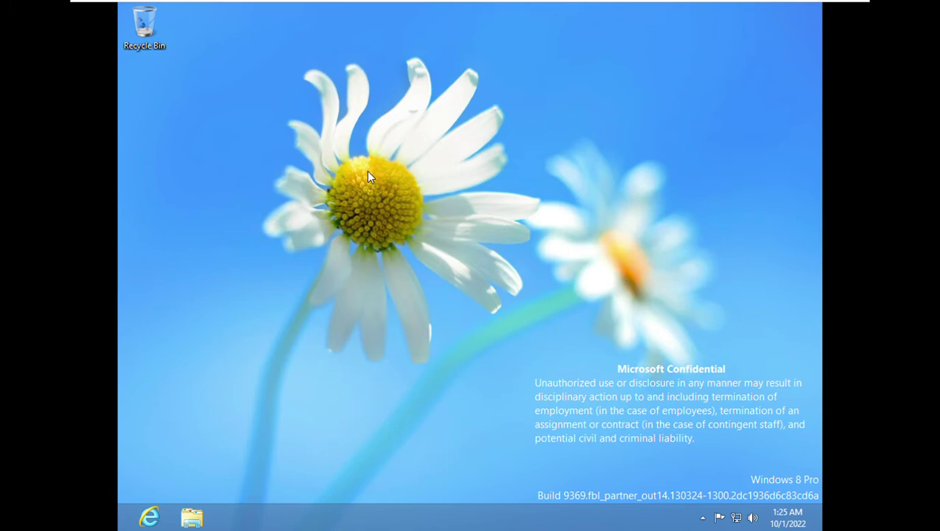
right_click(237, 285)
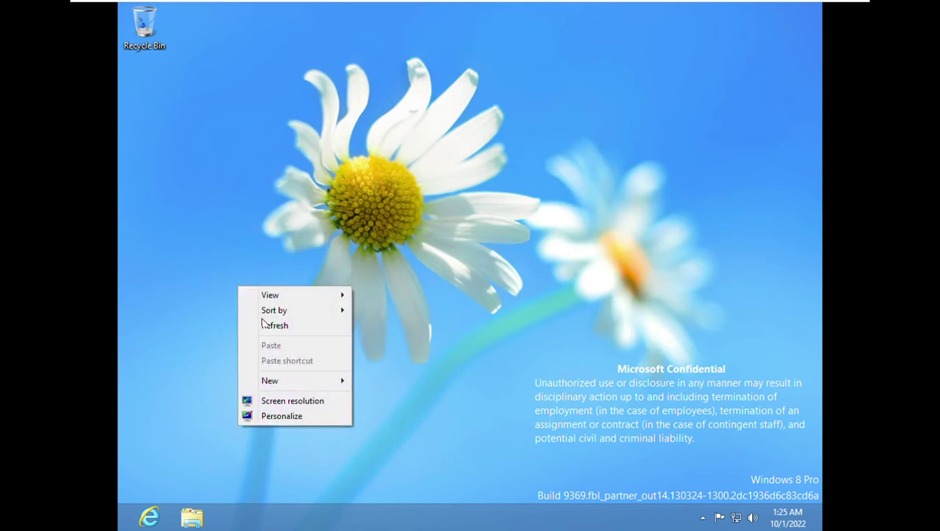
left_click(128, 514)
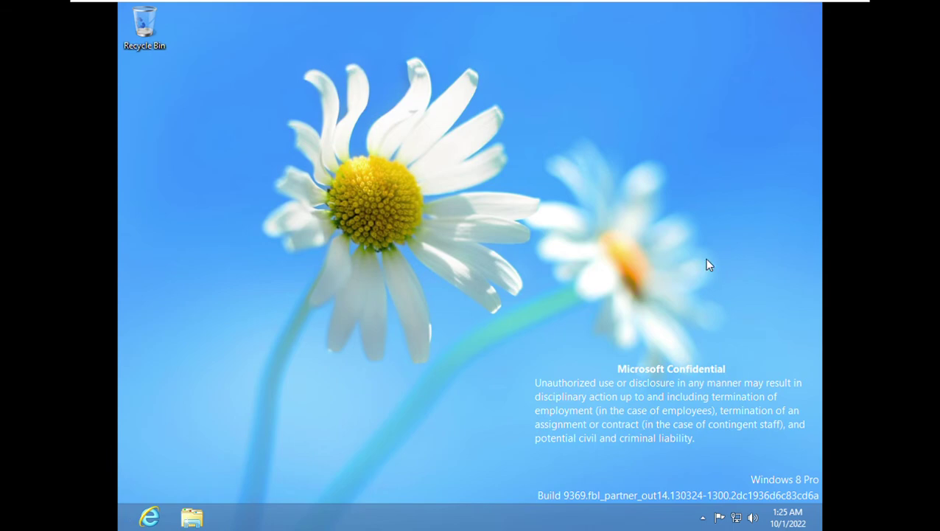
Open the full apps list through the Search charm and launch Calculator from Windows Accessories.
key("super+c")
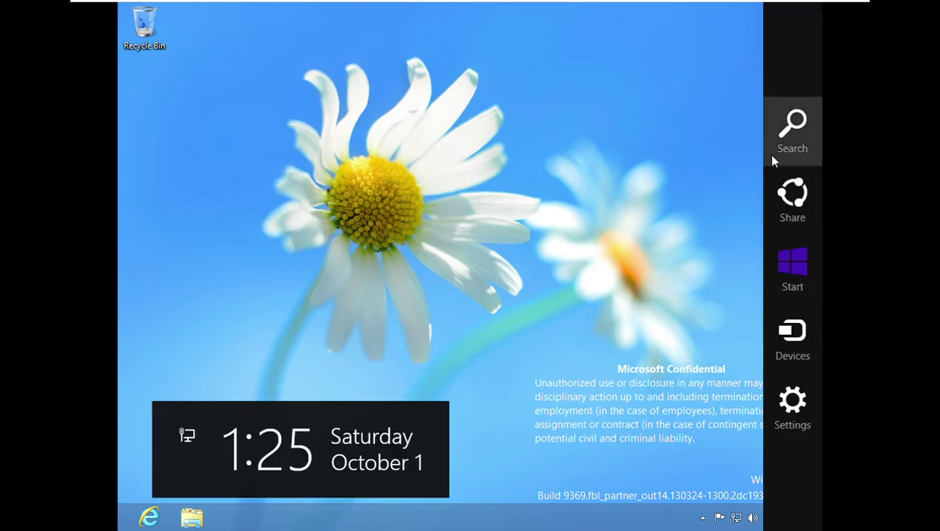
left_click(772, 156)
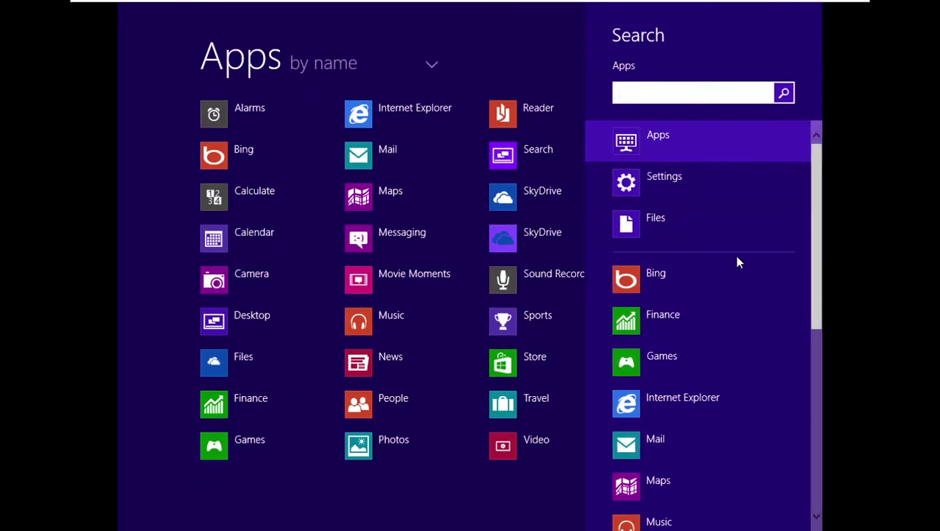
left_click(500, 525)
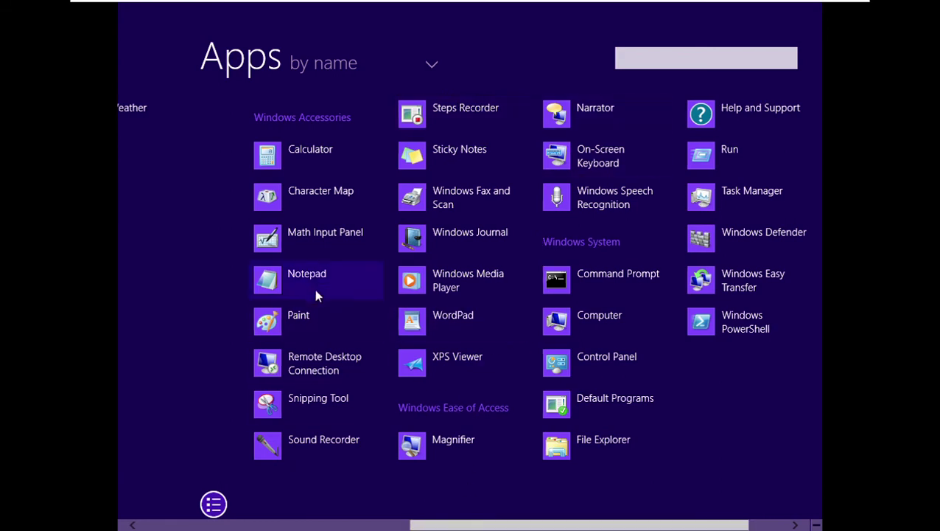
left_click(303, 165)
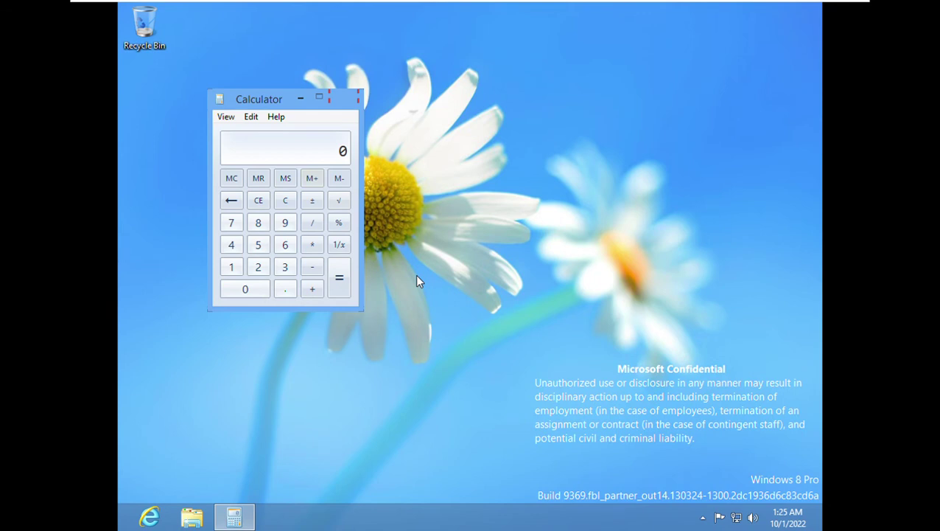
Clear the trial entry in Calculator and enter the number 123456789.
type("12")
key("Escape")
type("123456789")
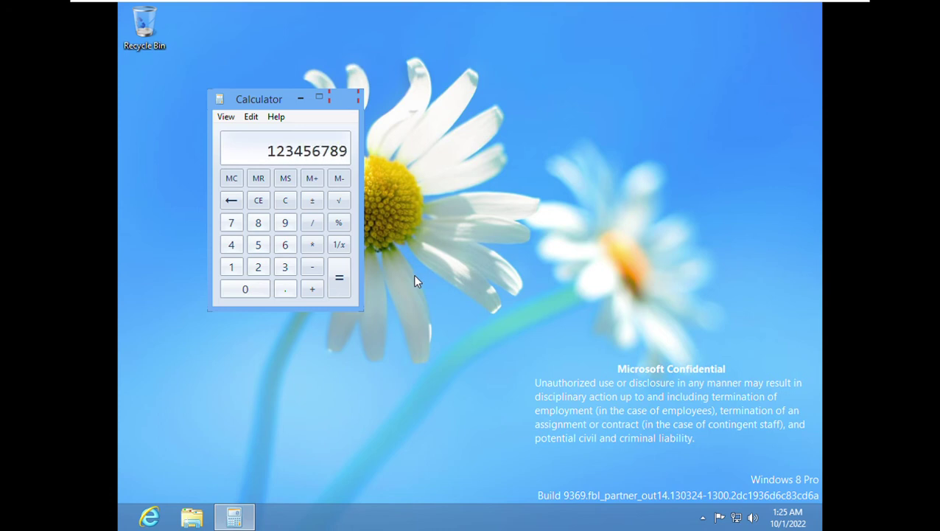
Add 123456789 to the entered number and calculate the sum.
key("plus")
type("12")
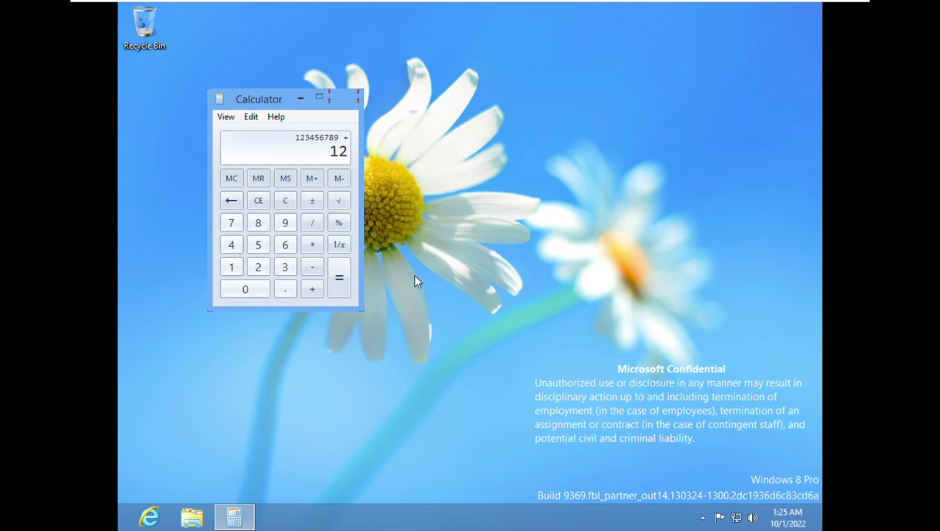
type("3456789")
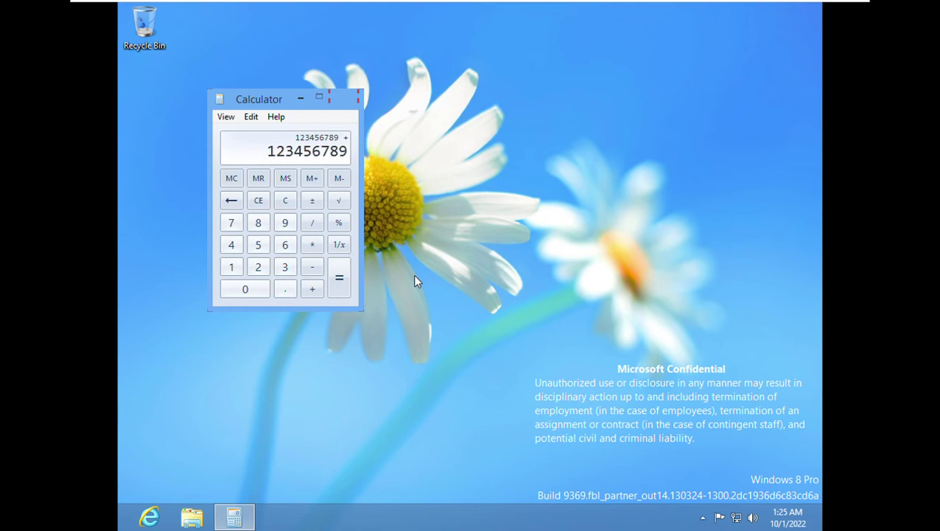
key("Return")
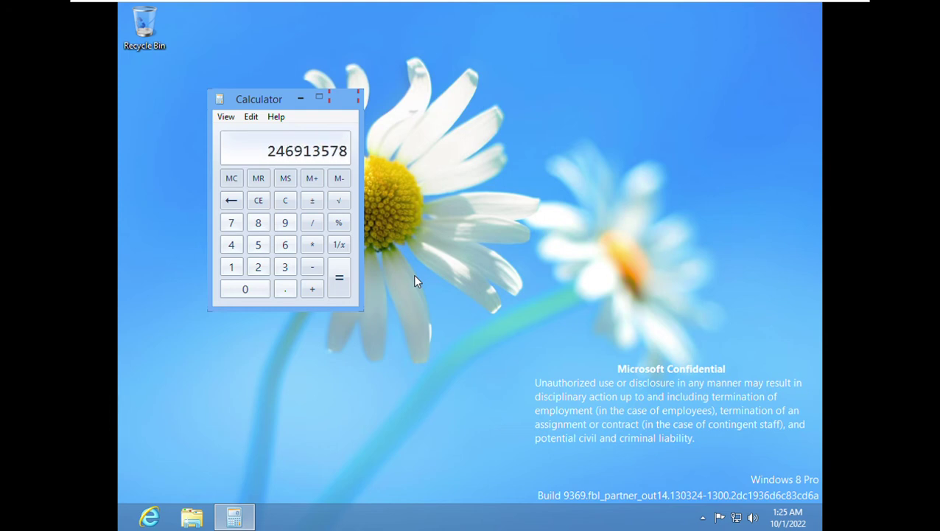
Try backspace, memory store and memory clear on the result, and subtract it from the Calculator memory.
left_click(233, 201)
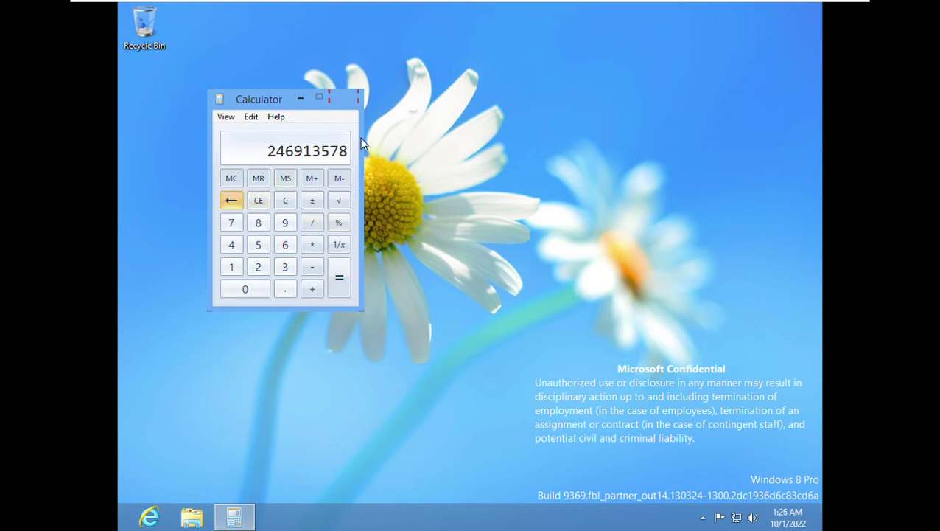
left_click(282, 186)
left_click(240, 181)
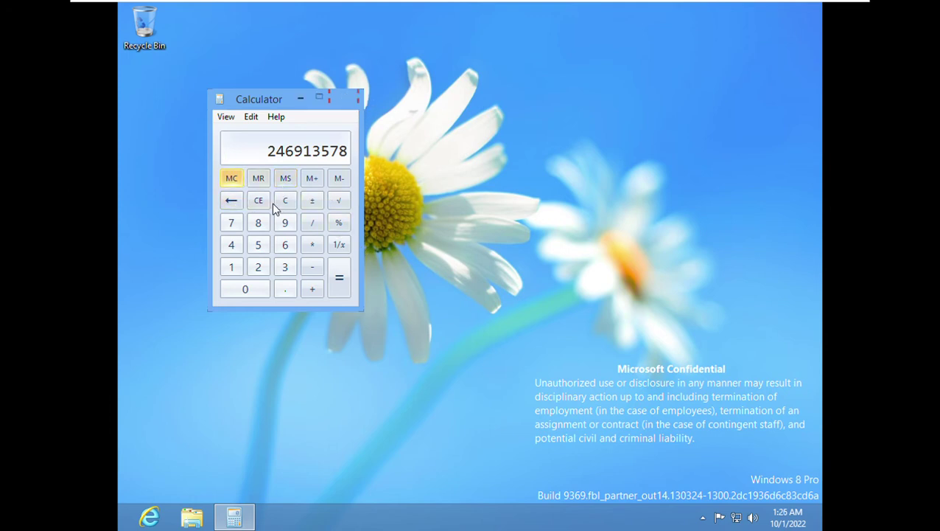
left_click(338, 178)
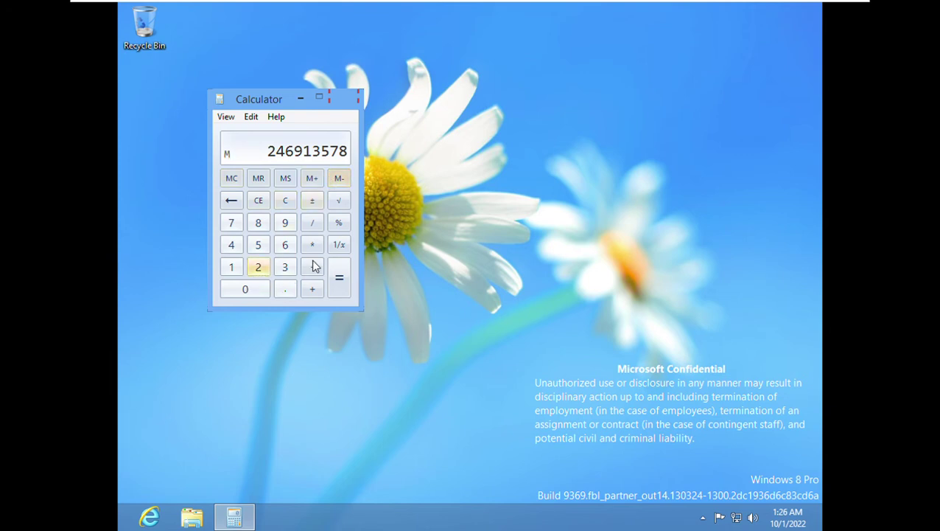
Calculate 6666 minus 6666, then close Calculator.
type("6666")
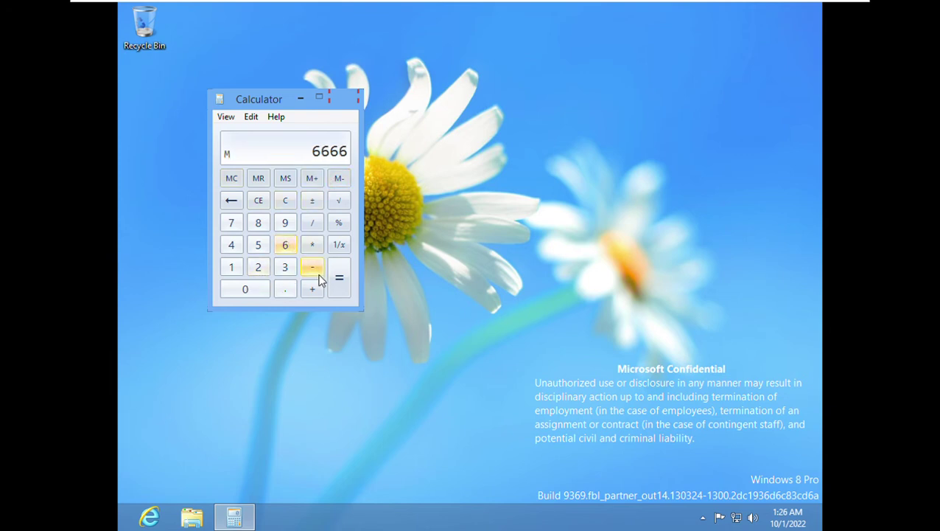
left_click(318, 274)
type("6666")
left_click(337, 278)
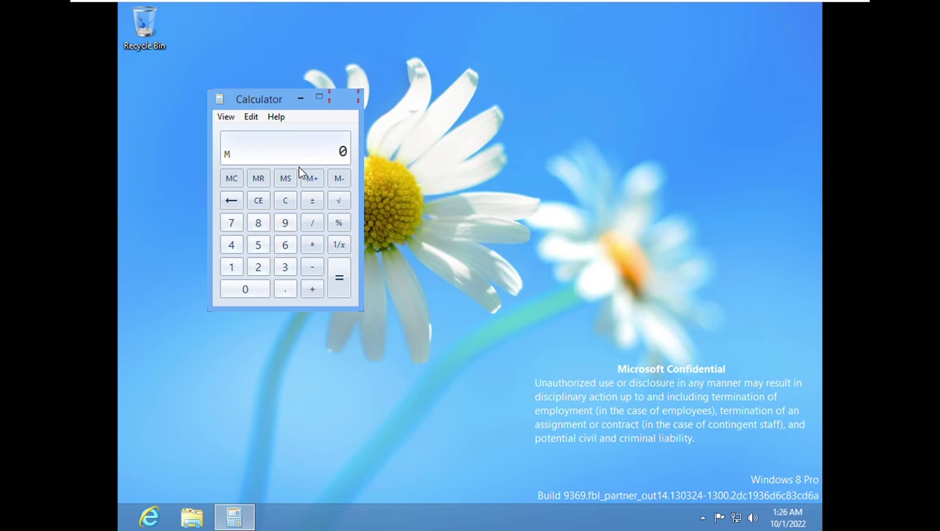
key("alt+F4")
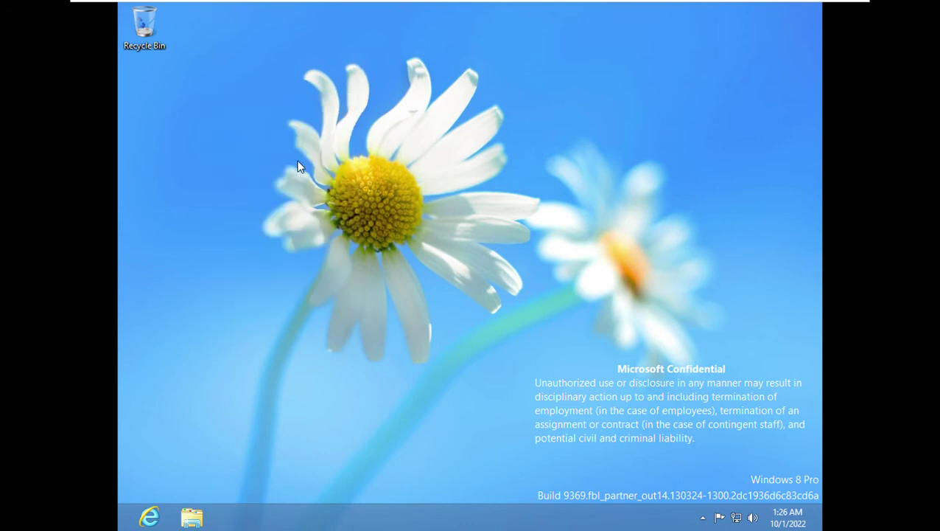
Launch Sound Recorder from the Start screen and allow it to use the microphone.
key("super")
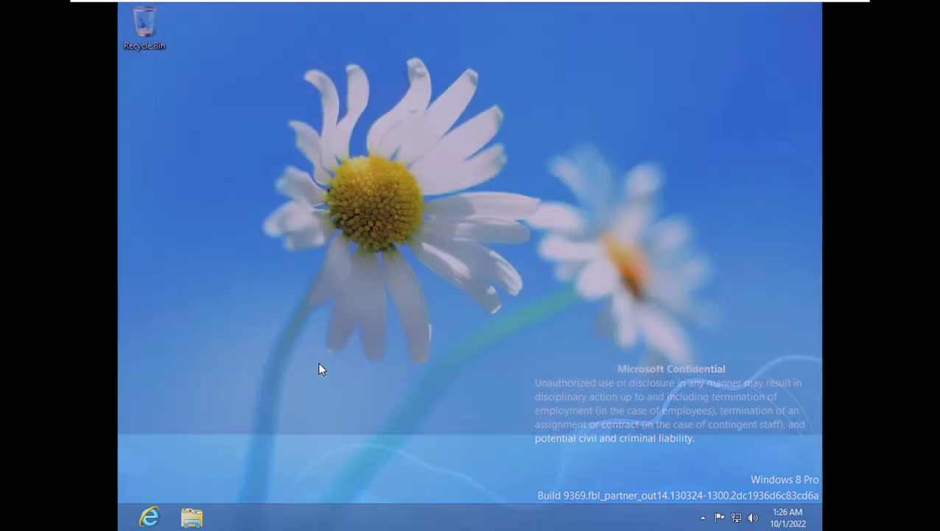
key("Right")
key("Right")
key("Right")
key("Right")
key("Down")
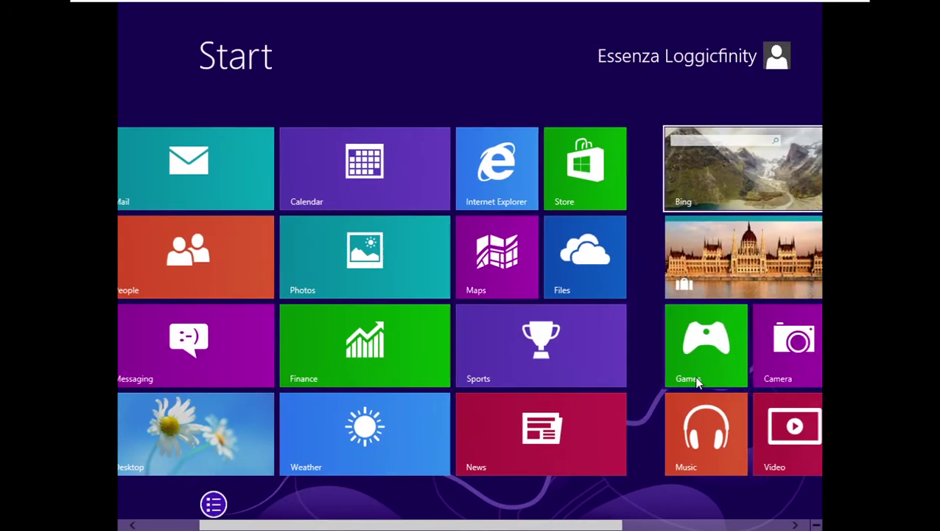
key("Right")
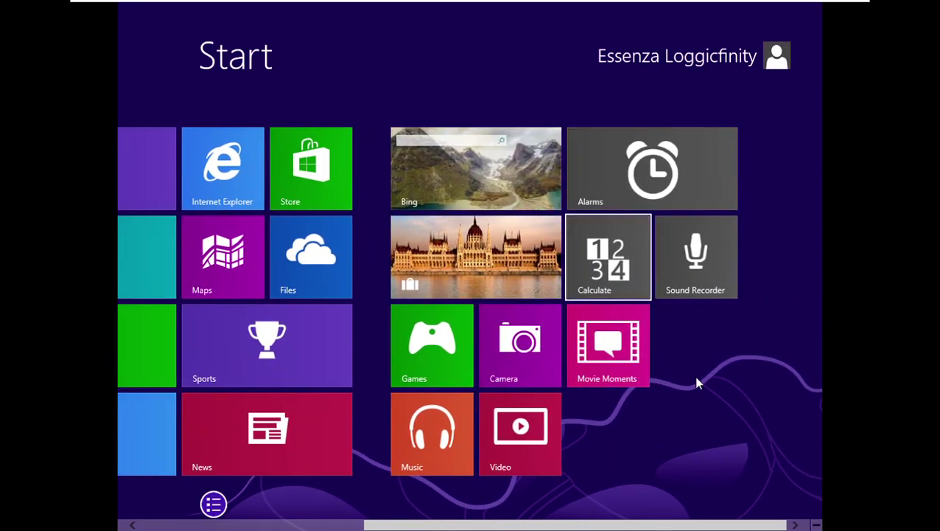
key("Down")
key("Up")
key("Right")
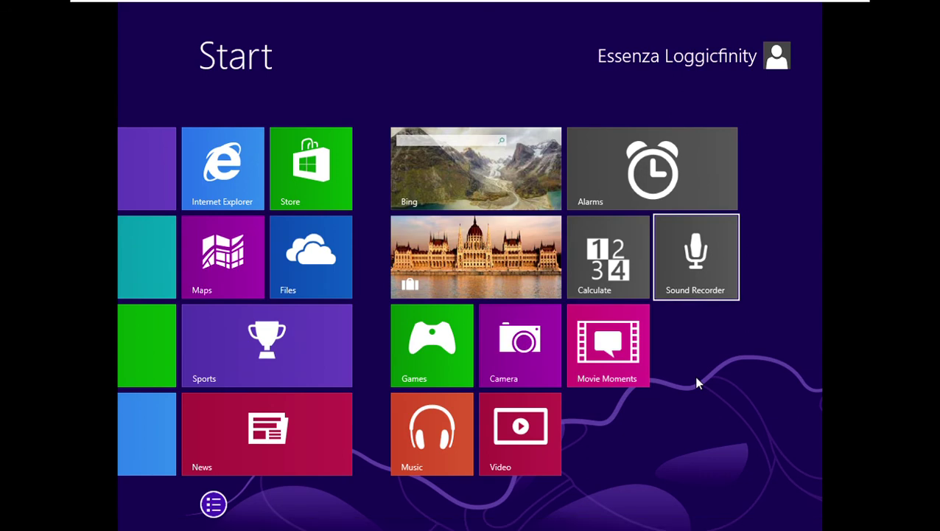
key("Return")
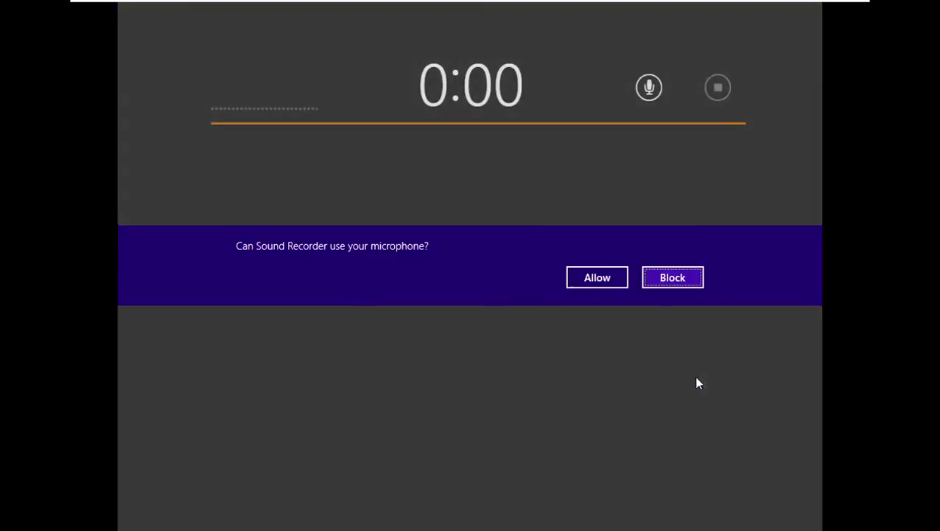
key("Left")
key("Return")
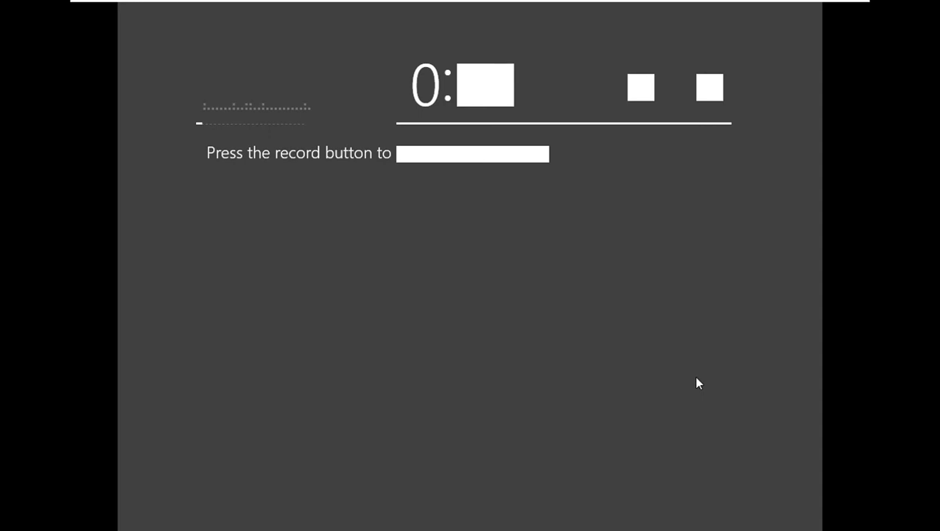
Start a short sound recording, pause it and stop it so that it is saved.
left_click(638, 94)
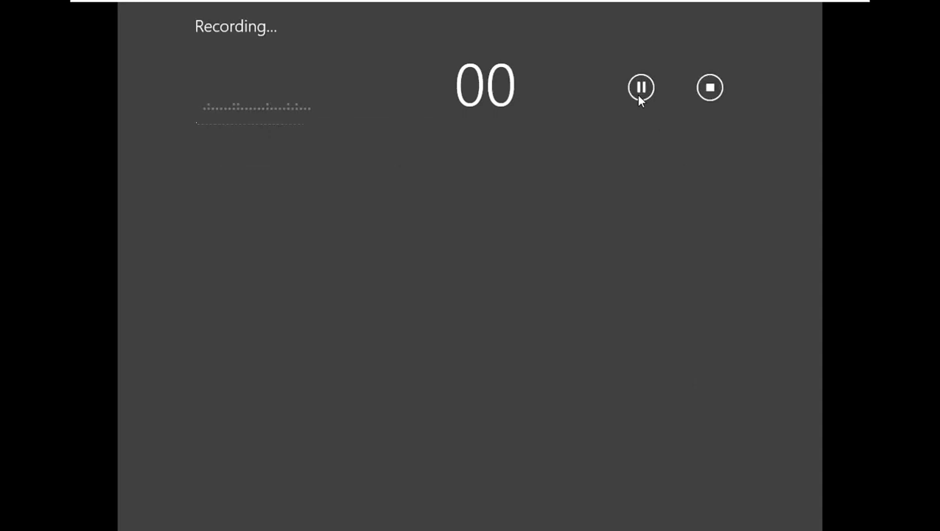
left_click(640, 93)
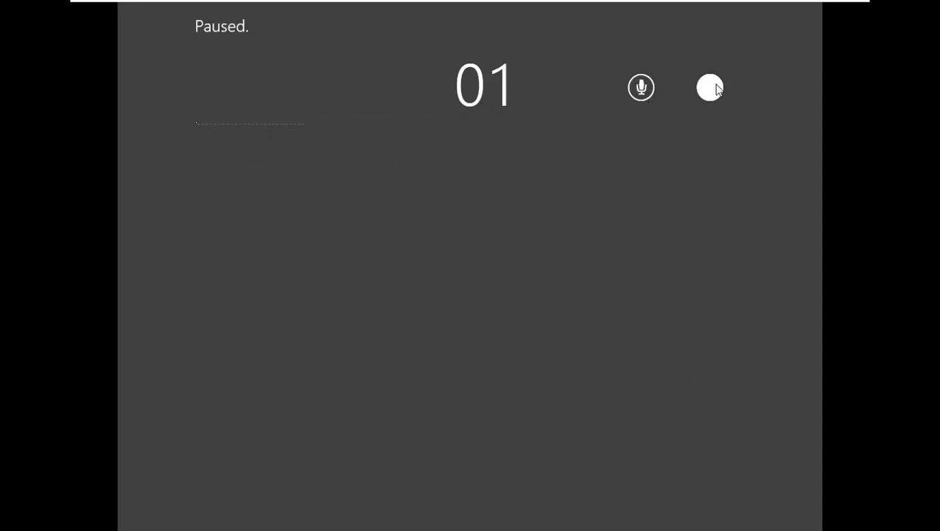
left_click(712, 88)
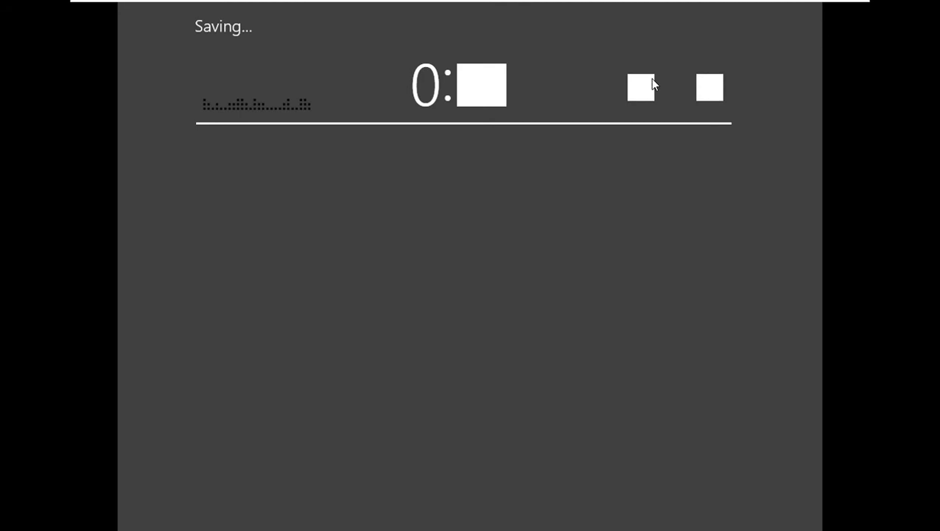
Open the Store from the Start screen and try to go back from its page.
key("super")
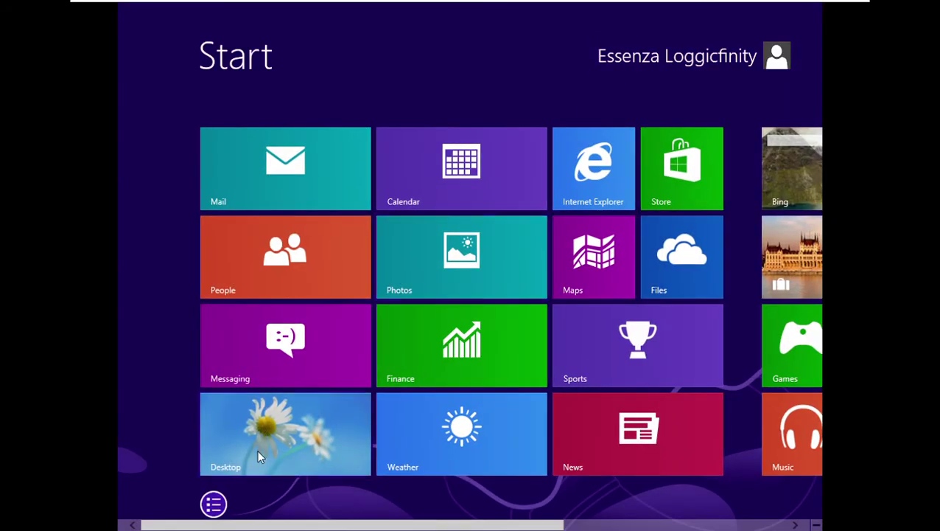
scroll(514, 525, "down", 2)
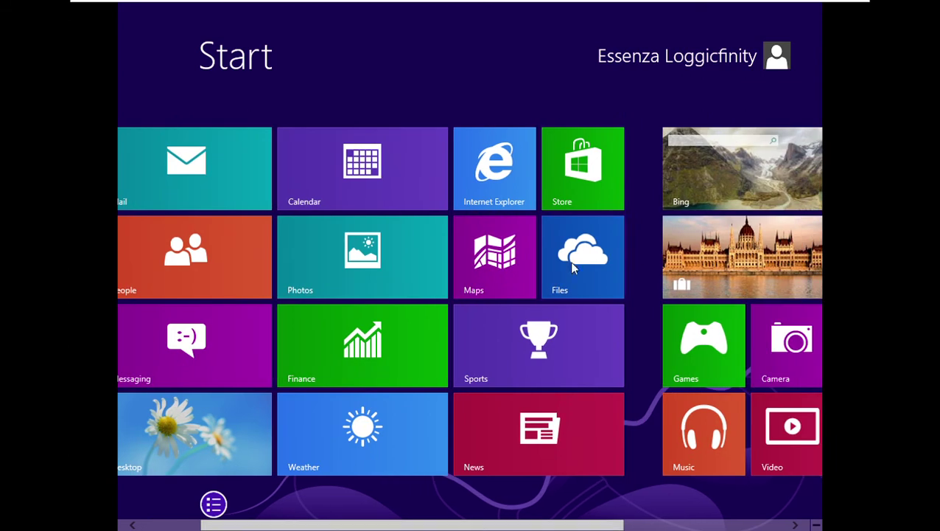
left_click(564, 180)
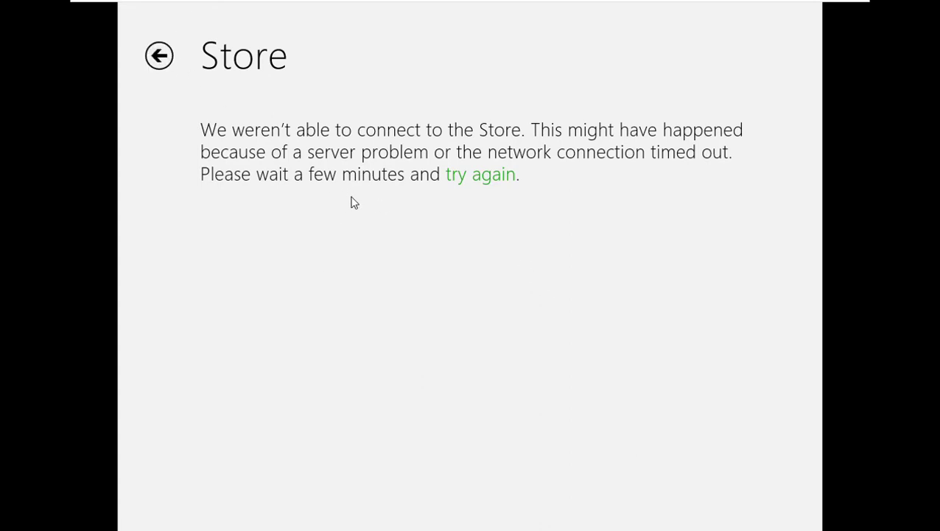
left_click(161, 62)
left_click(170, 63)
Open the Photos app from the Start screen, then return to the Start screen.
key("super")
key("Down")
key("Right")
key("Return")
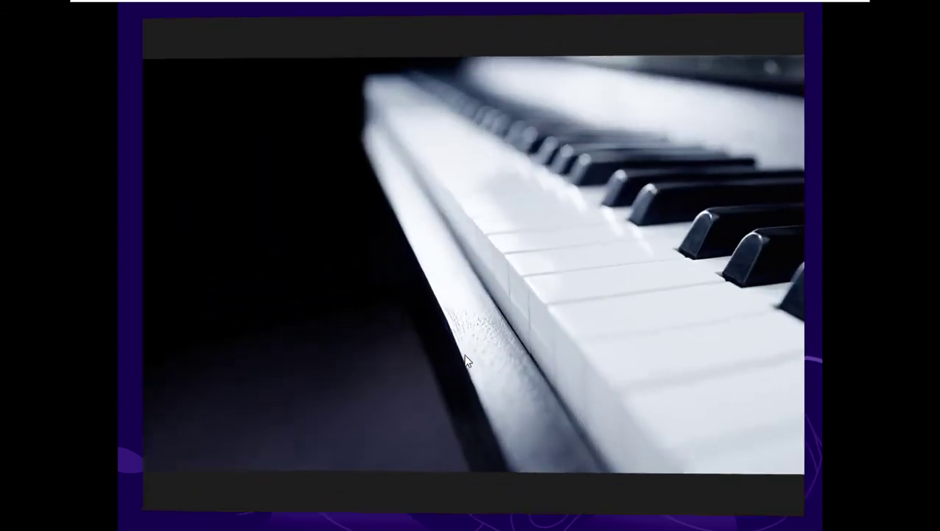
key("super")
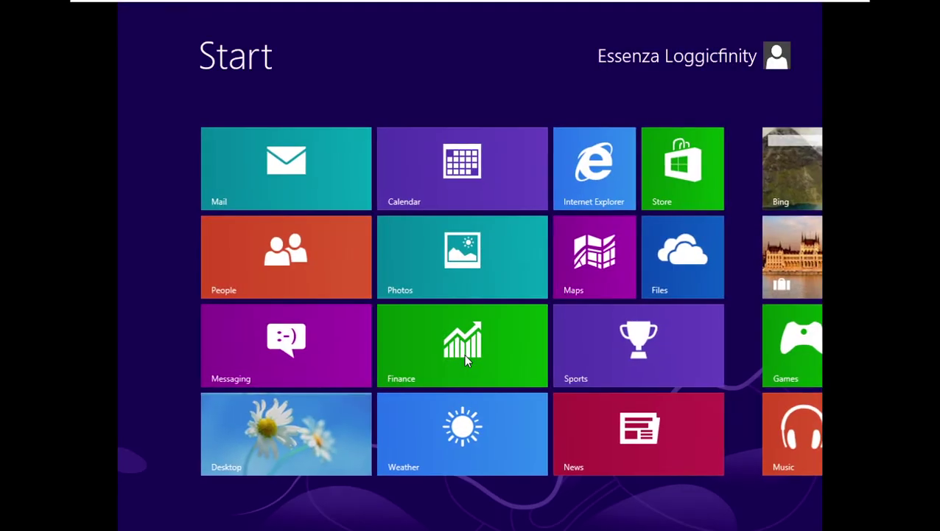
Open the Mail app and leave its Microsoft account form empty, returning to the Start screen.
key("Up")
key("Return")
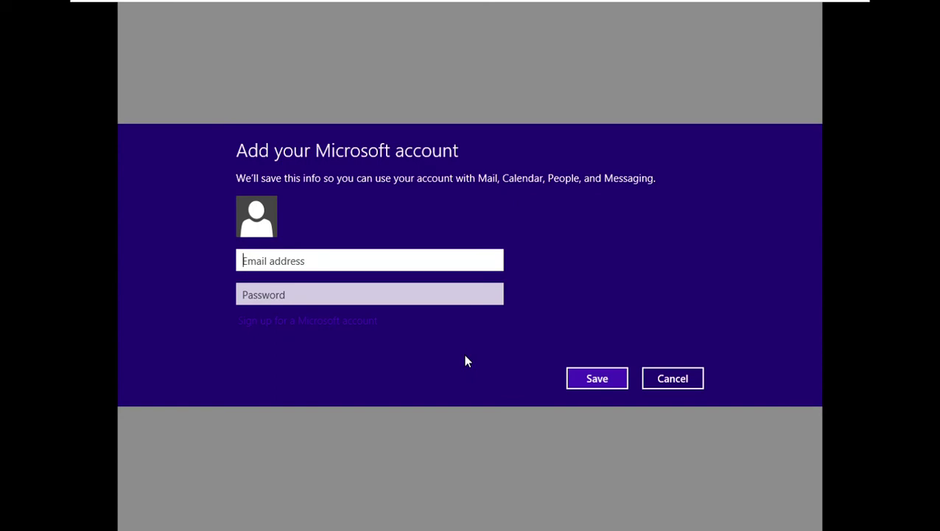
key("super")
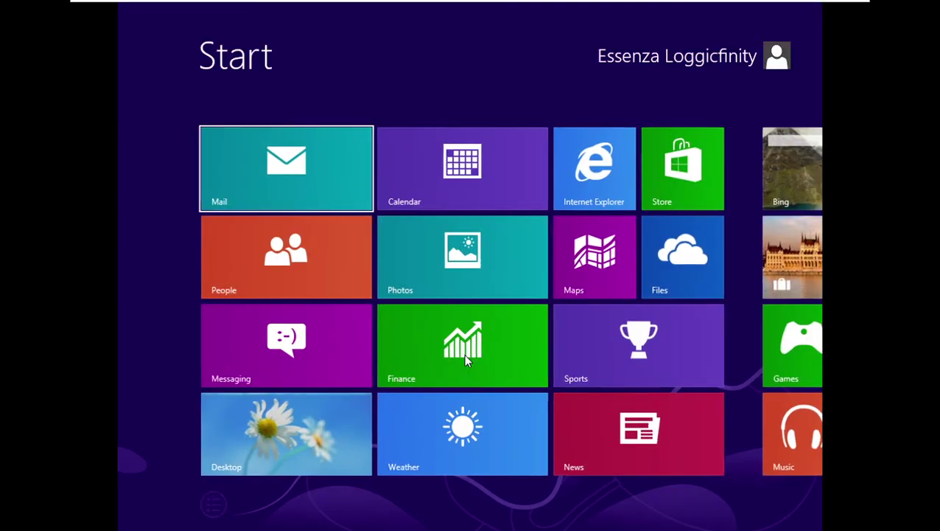
Look through the app tiles on the Start screen as far as Movie Moments.
key("Down")
key("Down")
key("Right")
key("Right")
key("Right")
key("Right")
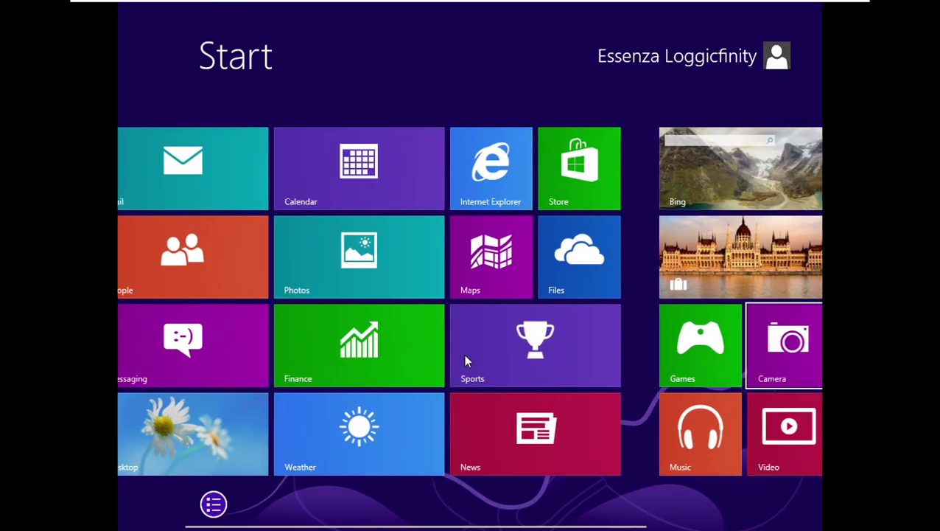
key("Down")
key("Right")
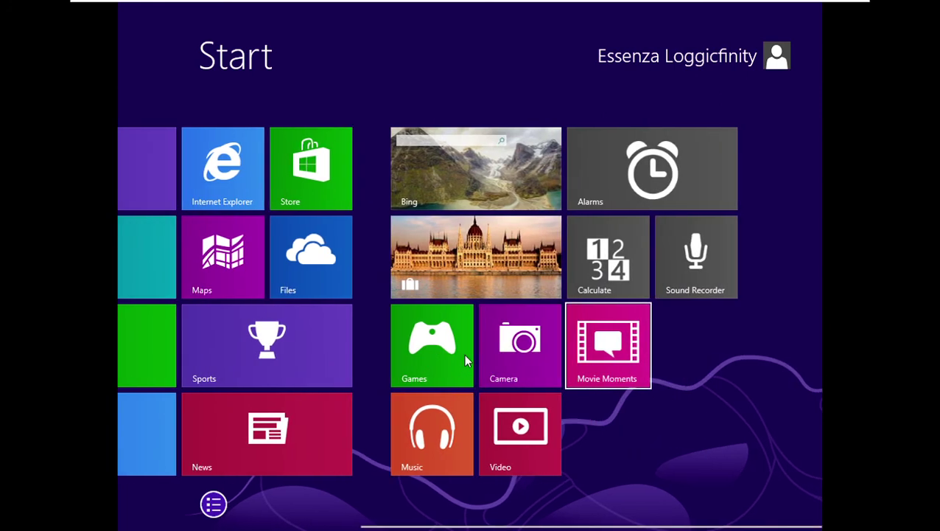
Switch from the Start screen to the desktop and refresh it.
key("Left")
key("Left")
key("Left")
key("Left")
key("Left")
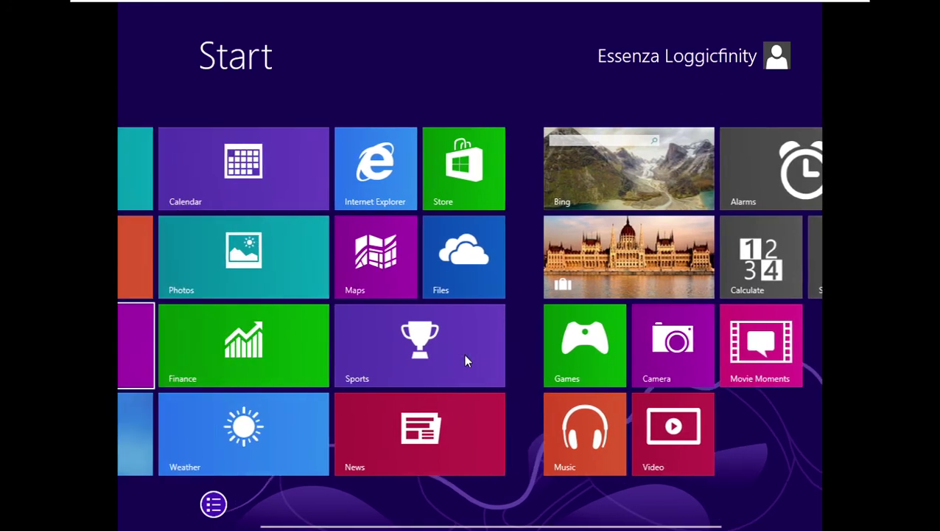
key("Down")
key("Return")
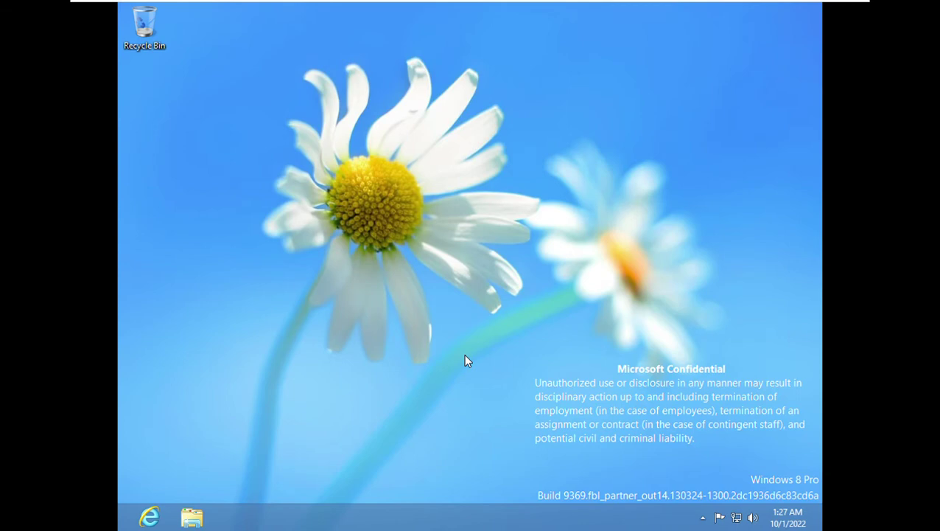
right_click(465, 355)
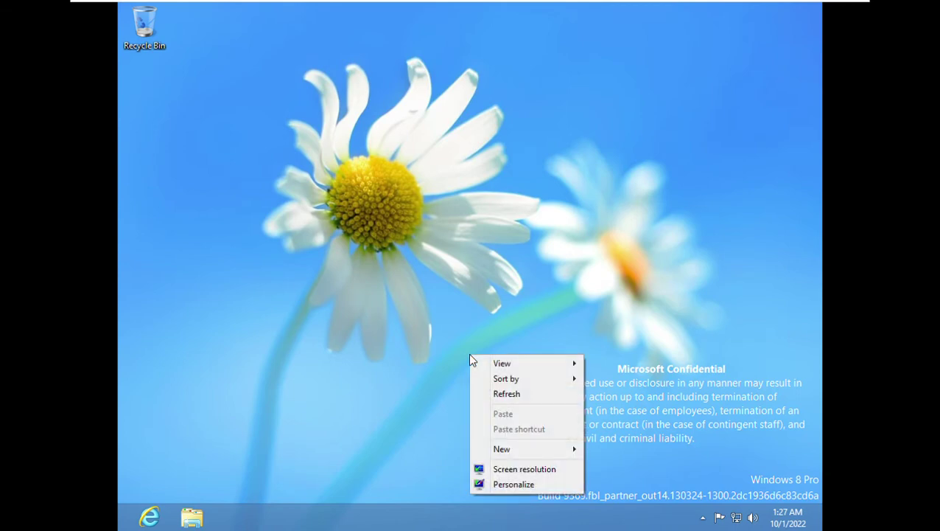
left_click(505, 393)
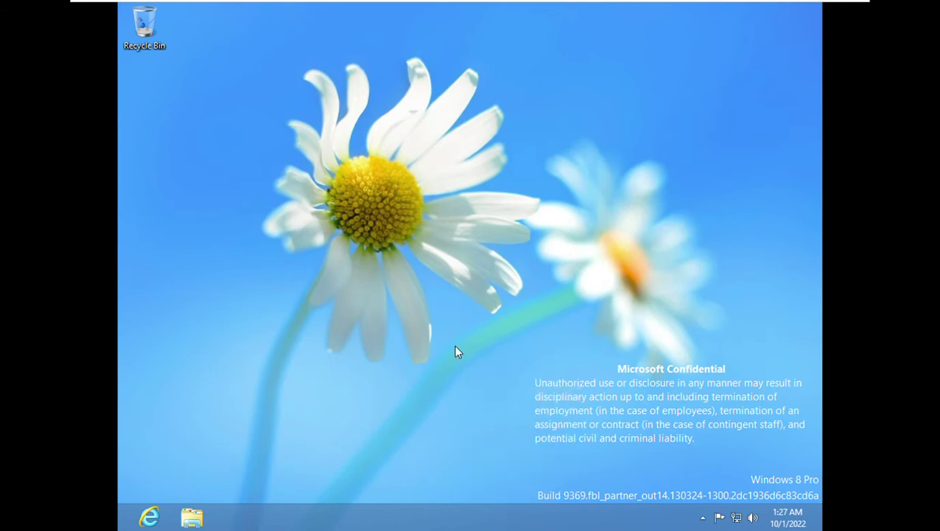
Change the desktop icon size to small and then to medium.
right_click(455, 347)
mouse_move(493, 376)
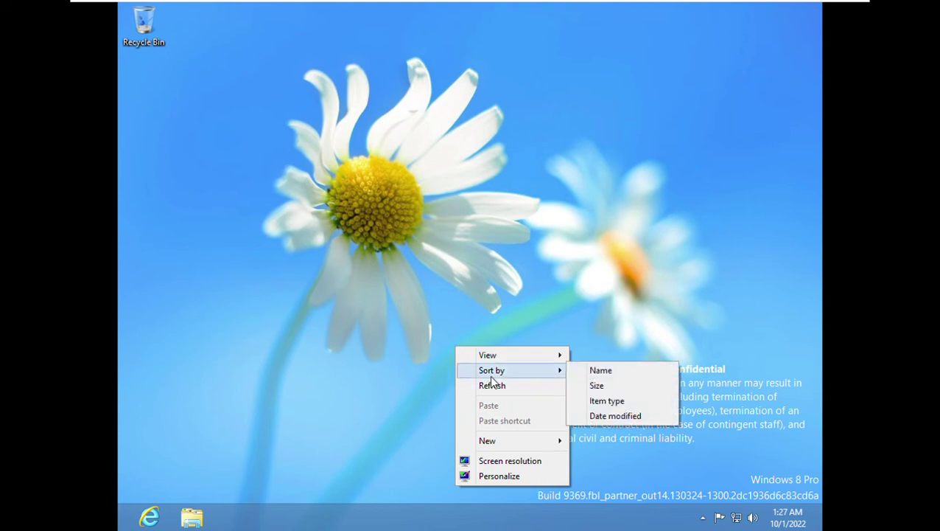
mouse_move(502, 356)
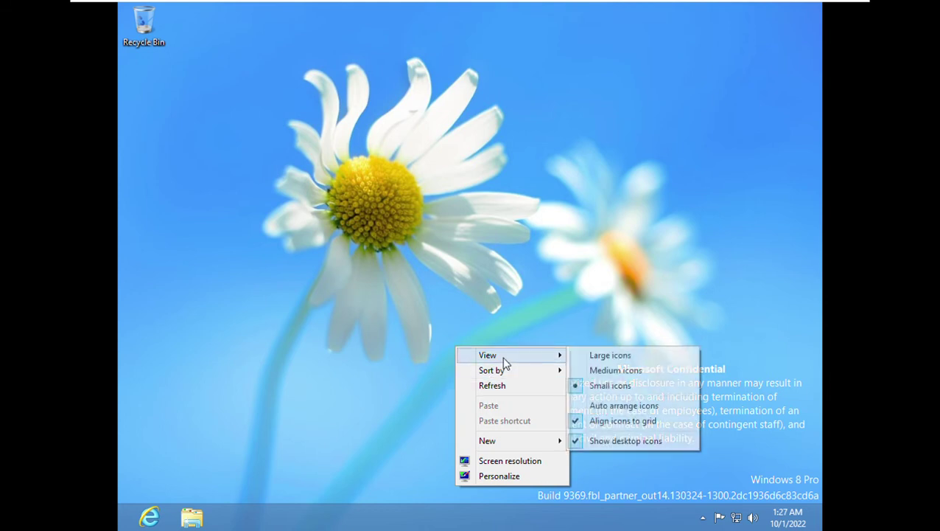
left_click(595, 376)
Change the desktop icon size to large and then to small.
right_click(468, 309)
mouse_move(490, 315)
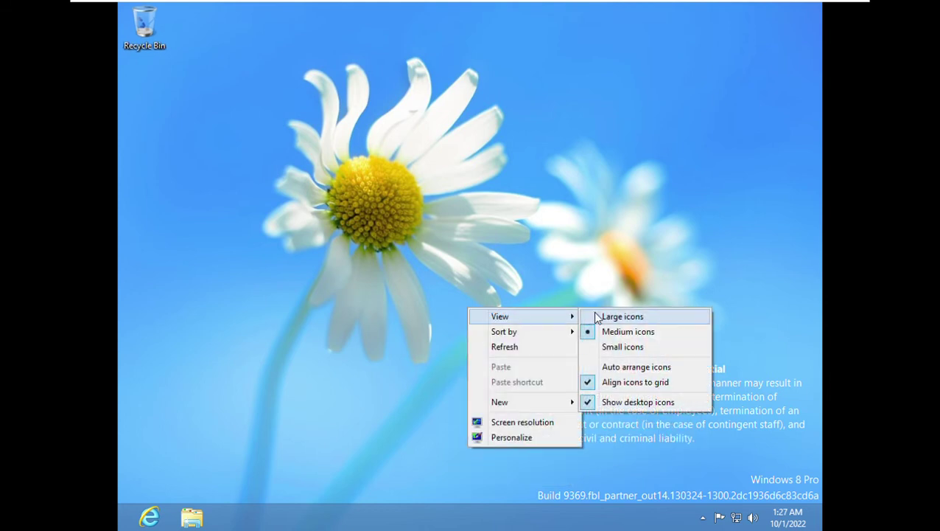
left_click(597, 317)
right_click(494, 277)
mouse_move(519, 294)
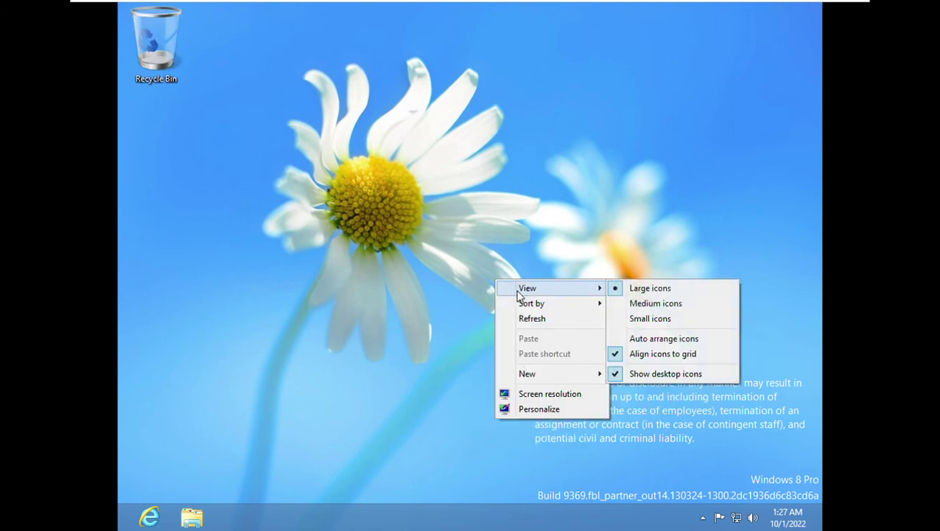
left_click(639, 321)
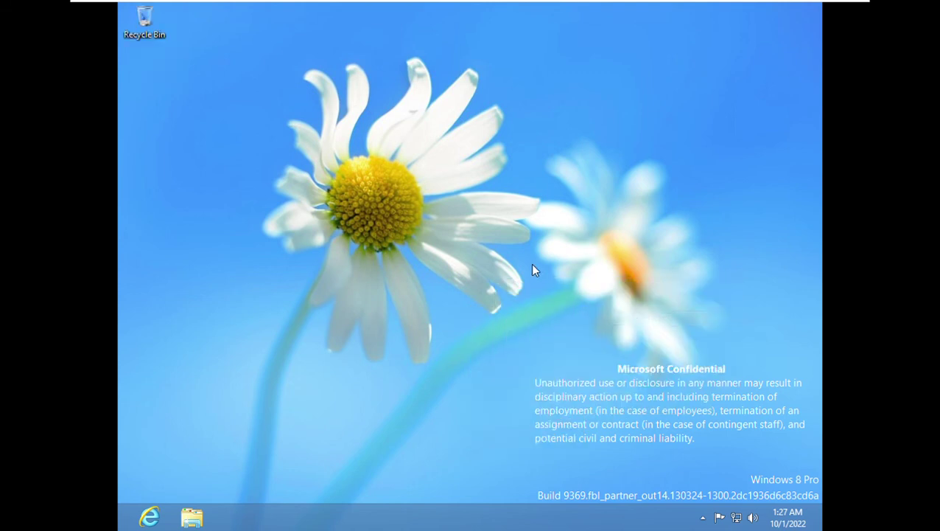
Turn on automatic arrangement of the desktop icons and switch it off again.
right_click(532, 265)
mouse_move(552, 271)
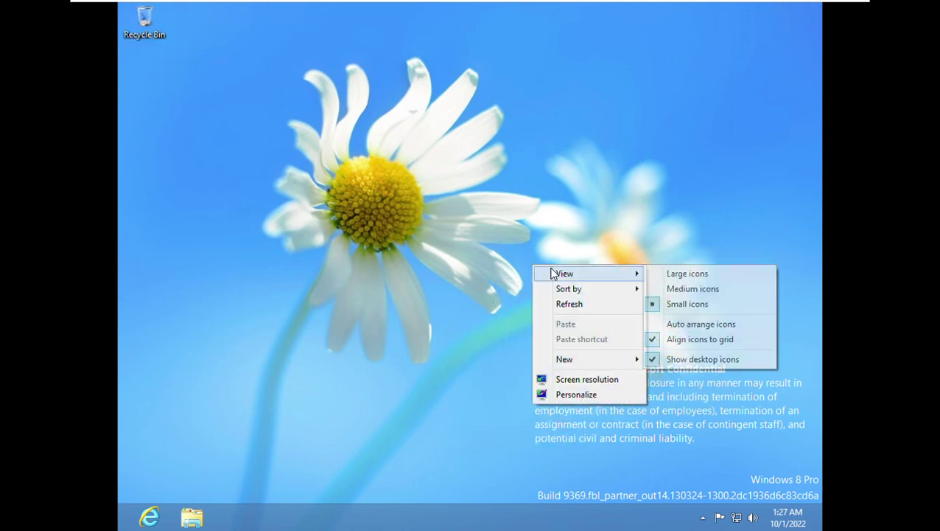
left_click(669, 325)
right_click(598, 294)
mouse_move(627, 308)
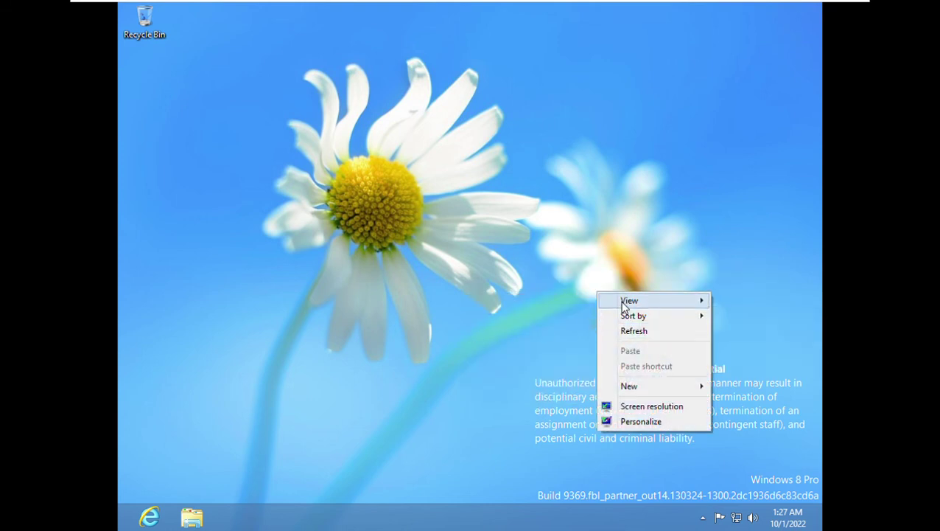
left_click(532, 351)
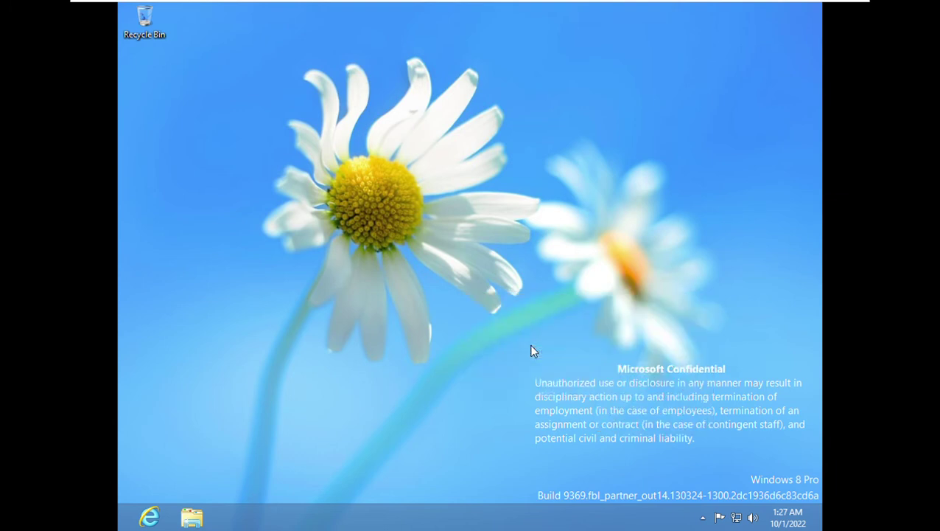
Unlock the taskbar and lock it again, finishing with the taskbar's Show the desktop command.
right_click(371, 520)
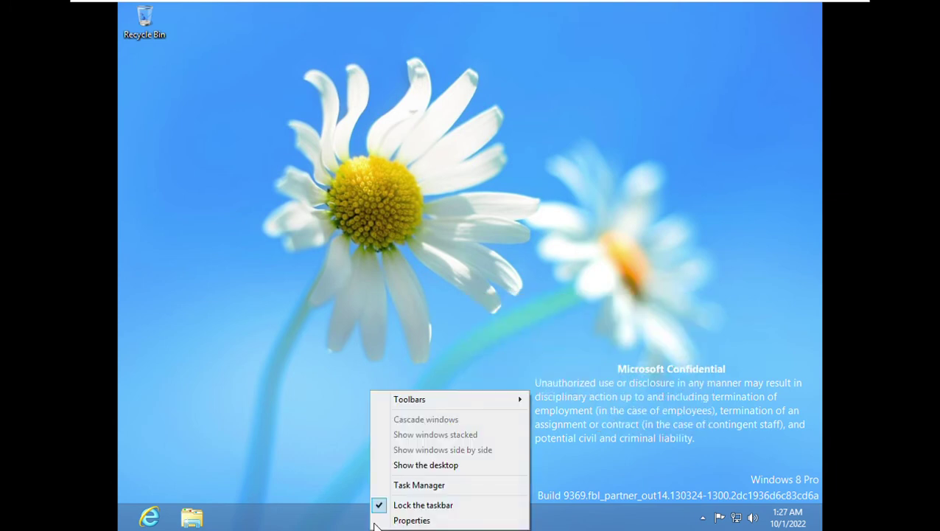
left_click(440, 508)
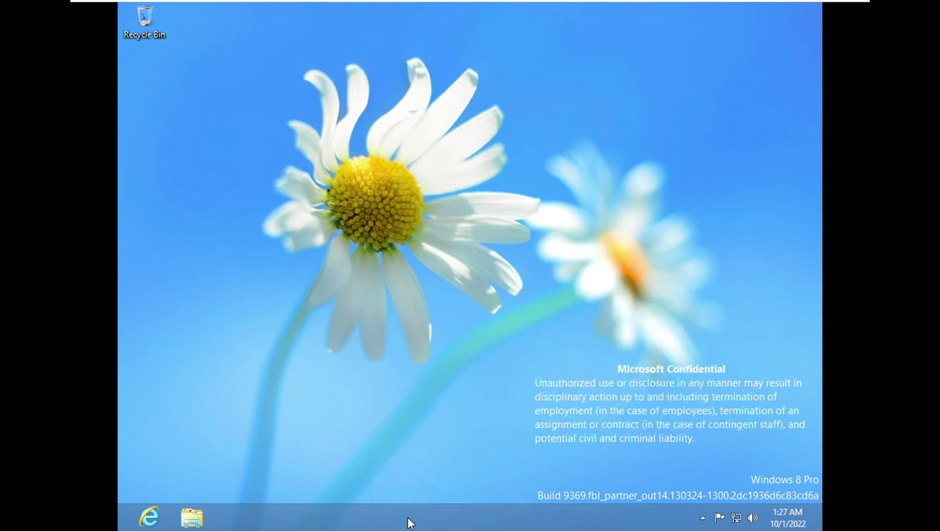
right_click(409, 522)
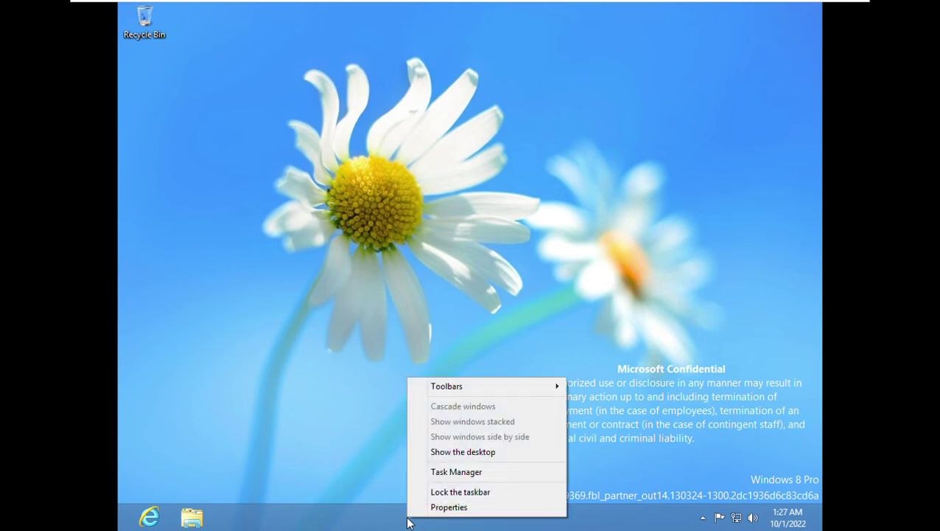
left_click(428, 492)
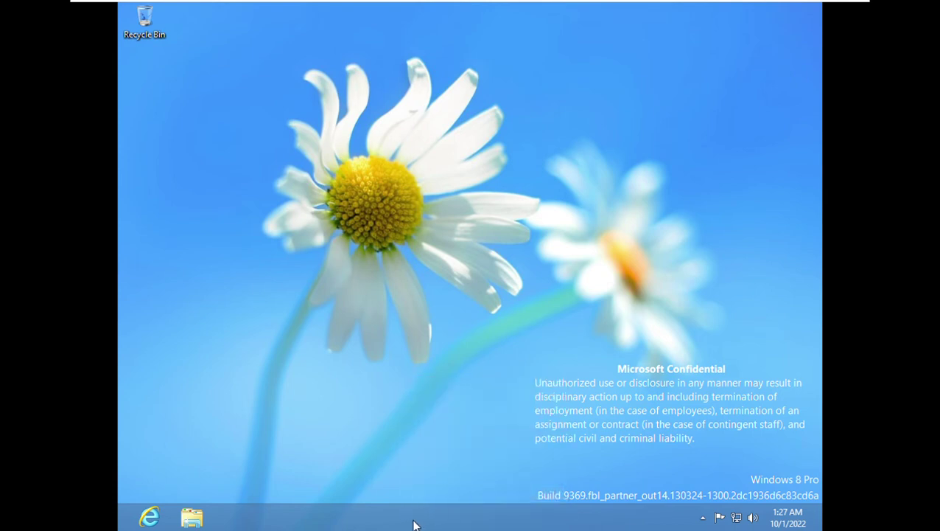
right_click(415, 522)
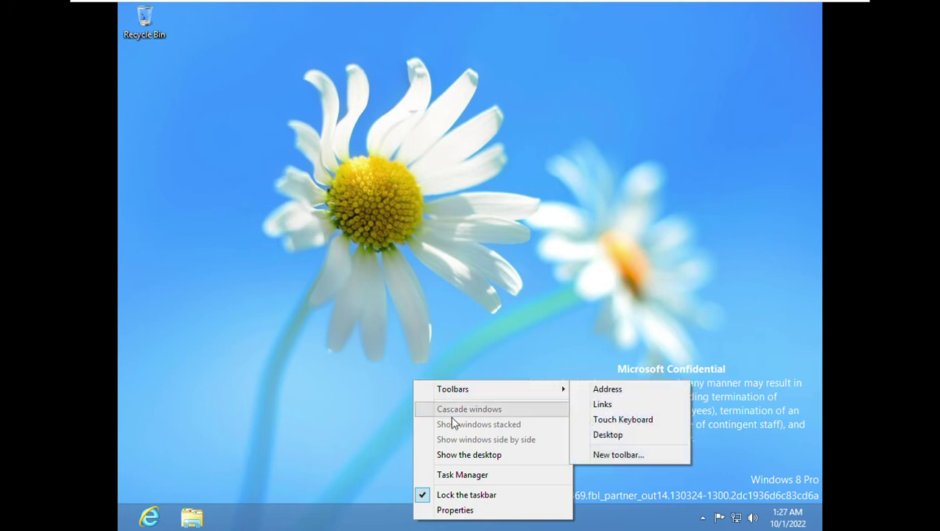
left_click(435, 454)
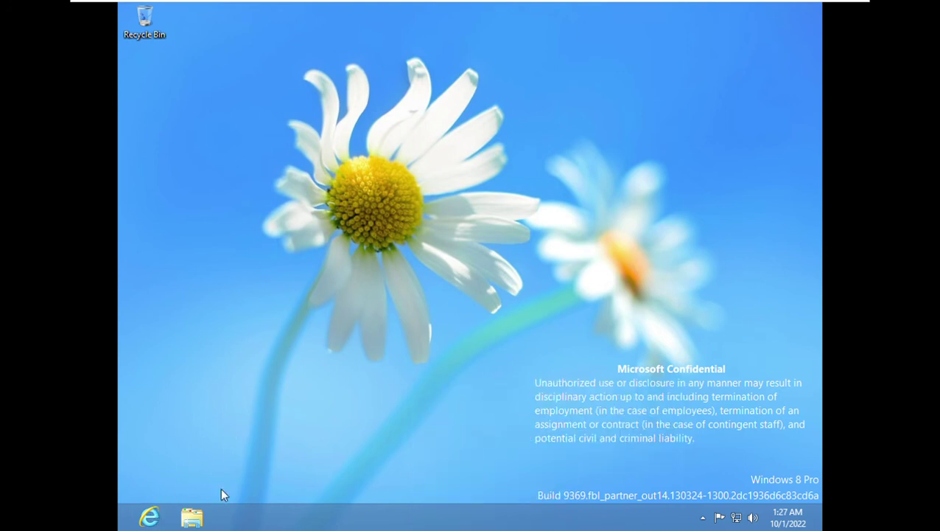
Open File Explorer, view the folders and drives under Computer, and close the window.
left_click(192, 518)
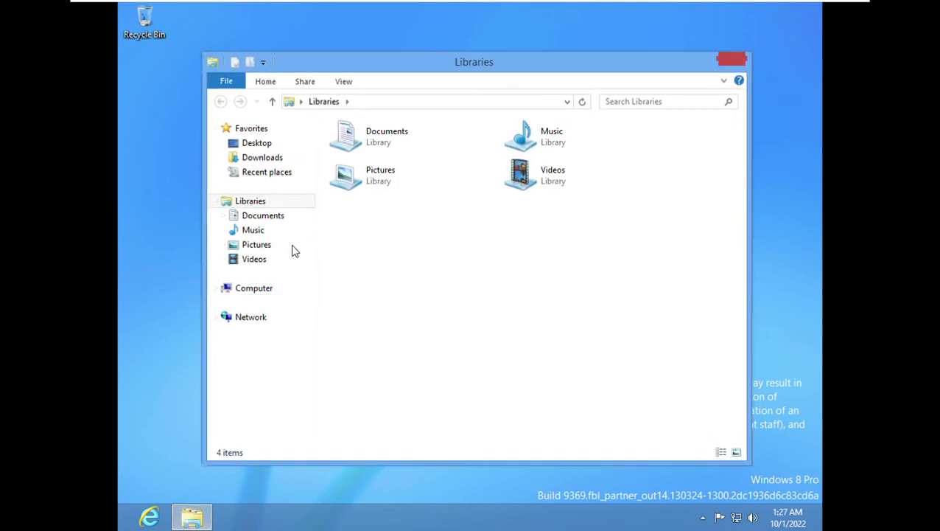
left_click(276, 290)
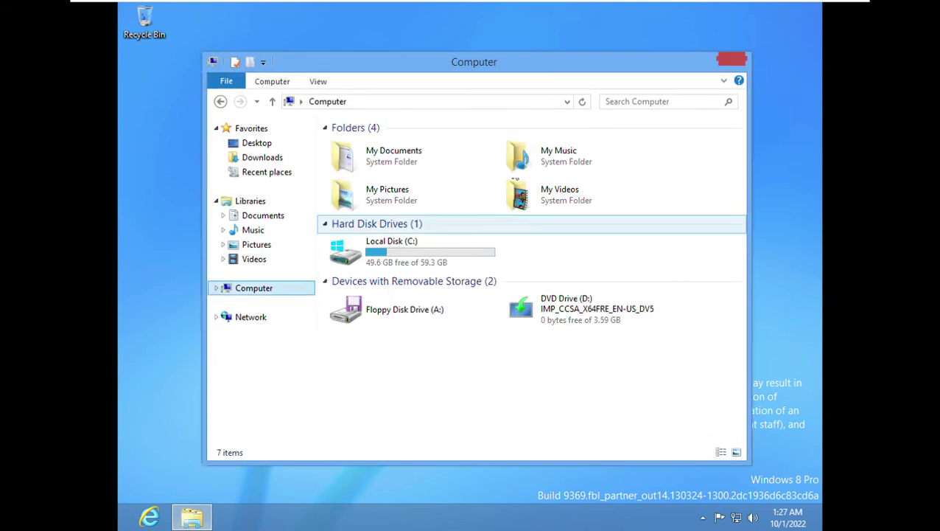
left_click(651, 102)
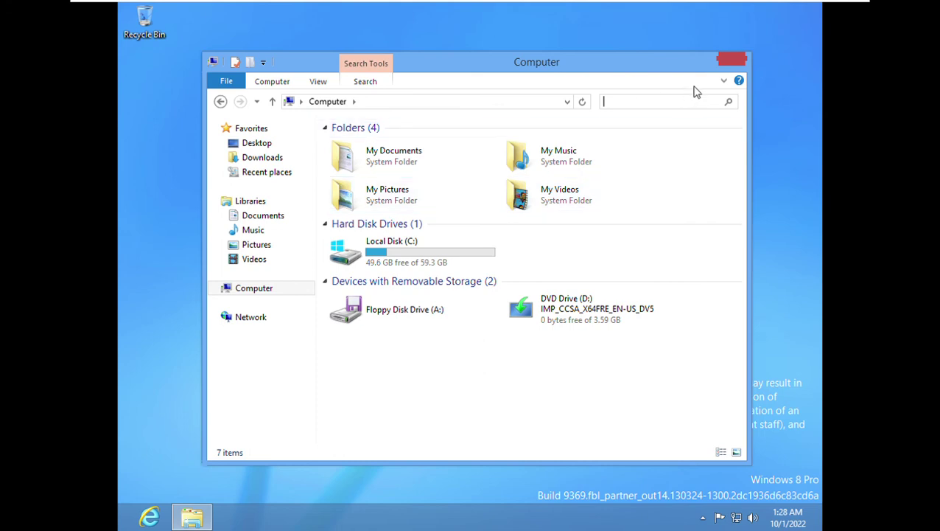
left_click(732, 59)
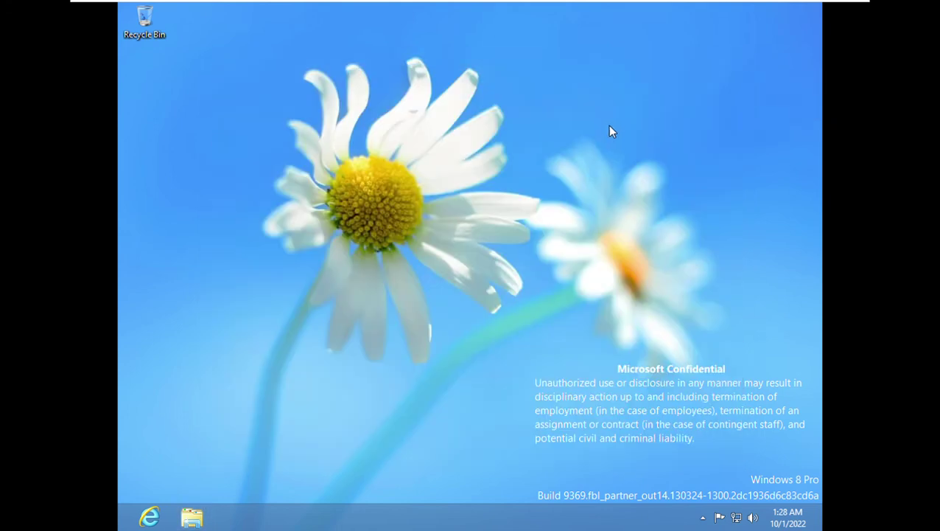
Launch Internet Explorer on the desktop, minimizing and restoring its window.
left_click(145, 517)
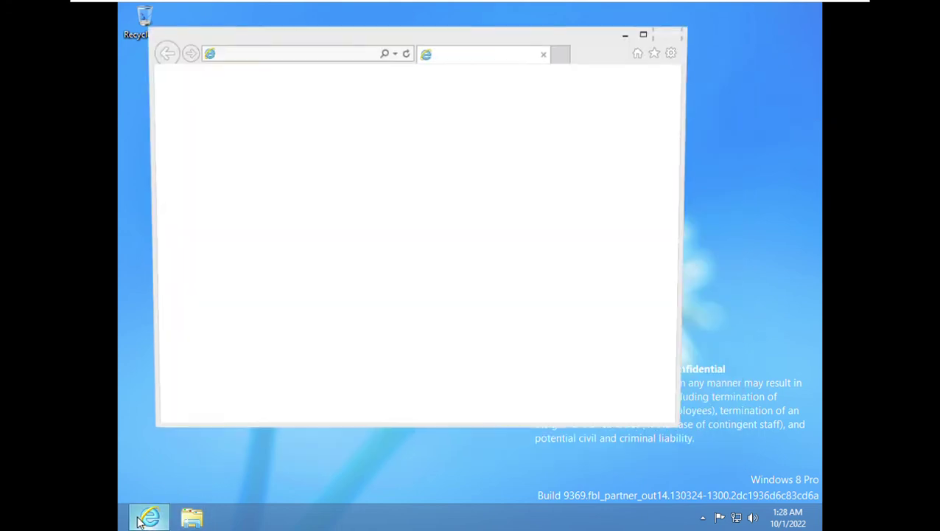
left_click(146, 517)
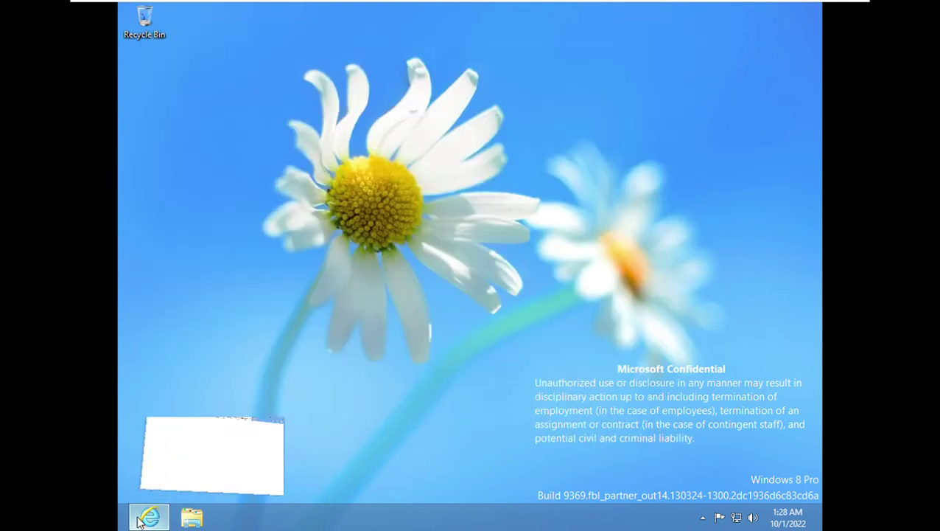
left_click(146, 517)
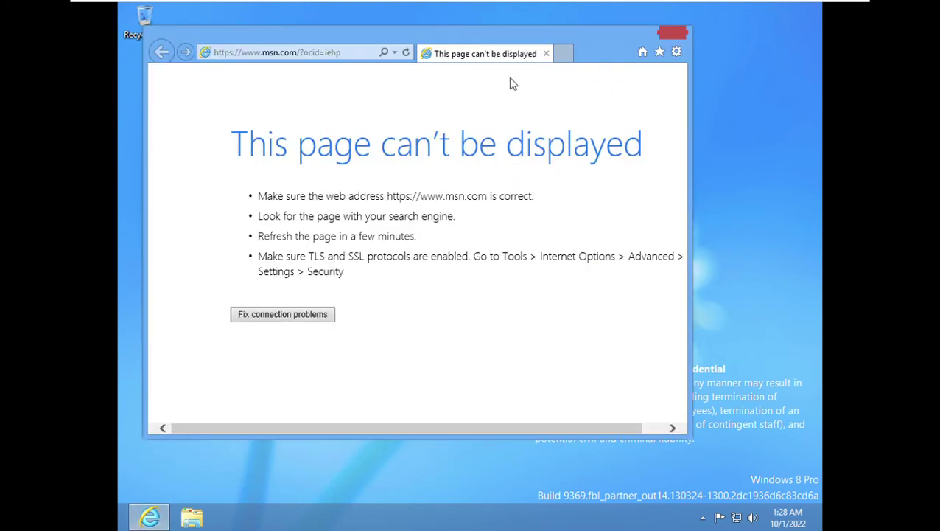
Open the Bing favorite in a new tab, close the msn.com tab and close Internet Explorer.
left_click(659, 53)
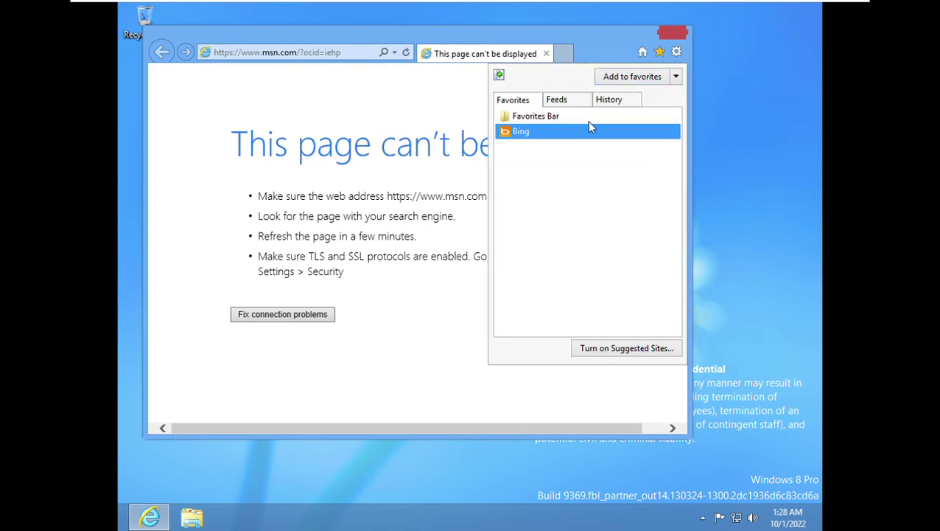
left_click_drag(576, 132, 600, 59)
left_click(466, 128)
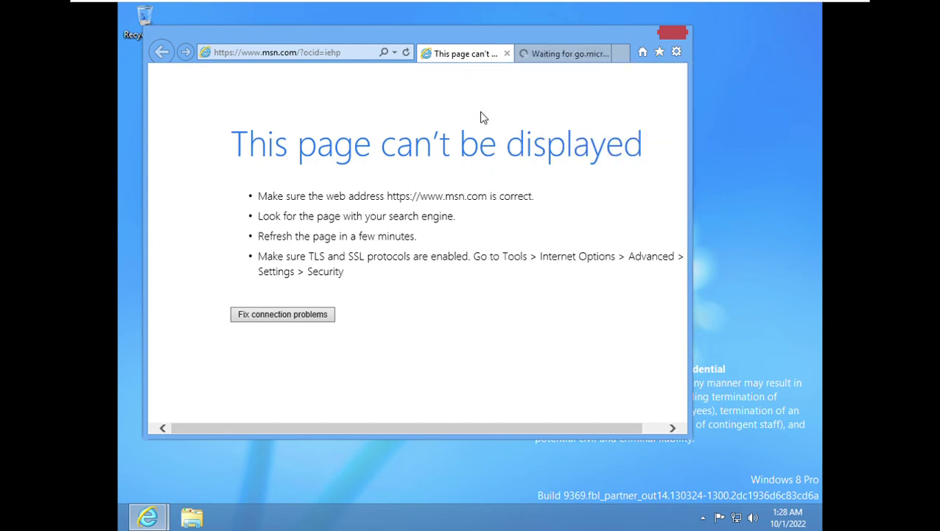
key("ctrl+w")
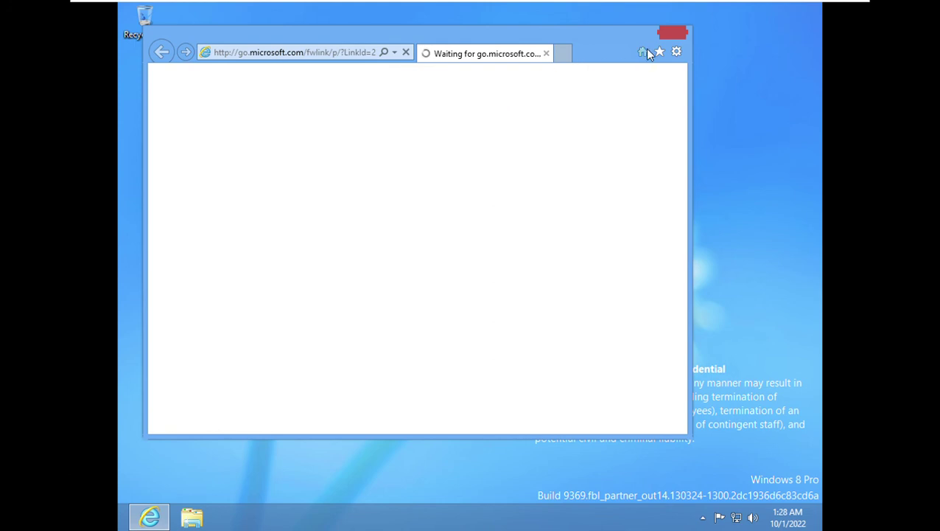
left_click(666, 34)
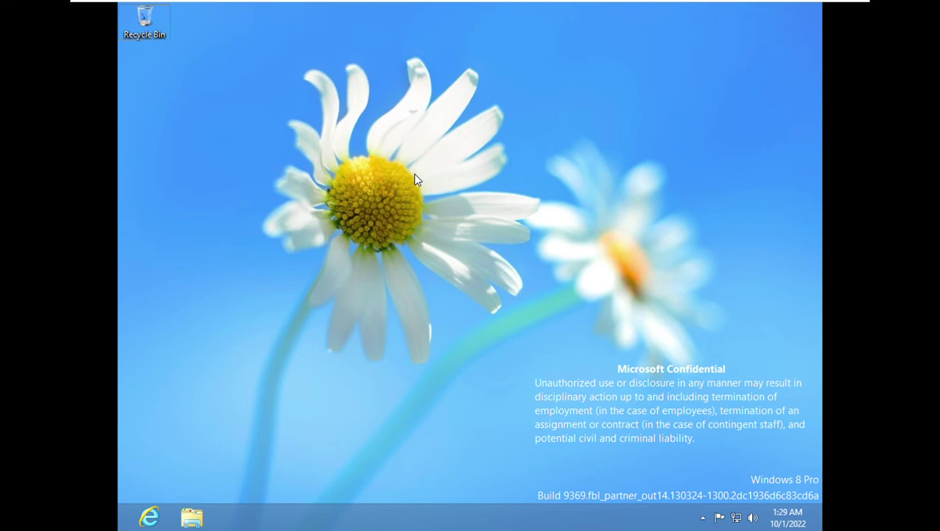
Bring up the Shut Down Windows dialog and cancel it.
key("alt+F4")
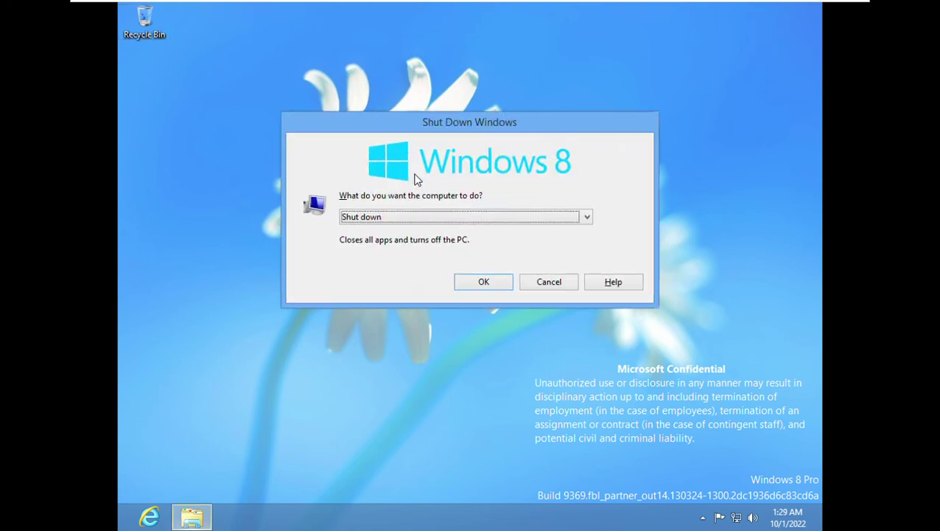
left_click(557, 283)
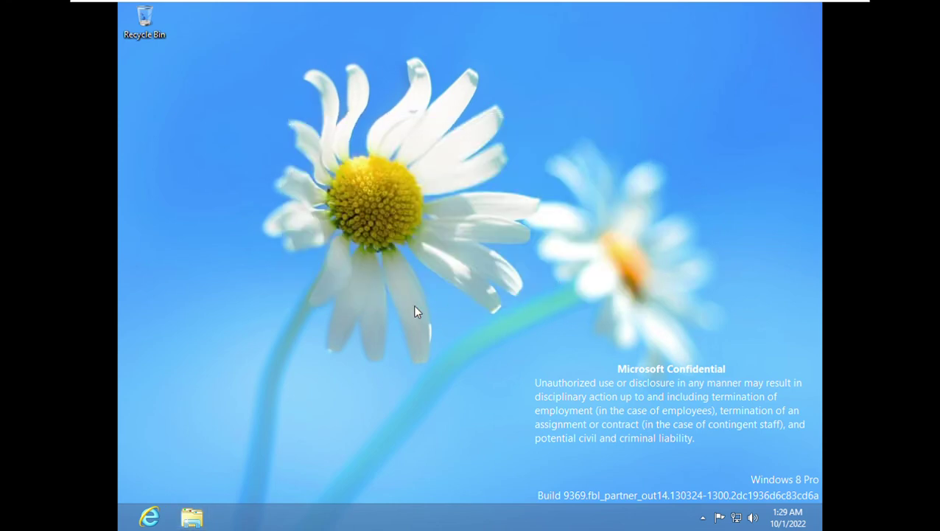
Look through the Start screen tiles and the full list of apps by name, returning to the Start screen.
key("super")
key("Right")
key("Right")
key("Right")
key("Right")
key("Right")
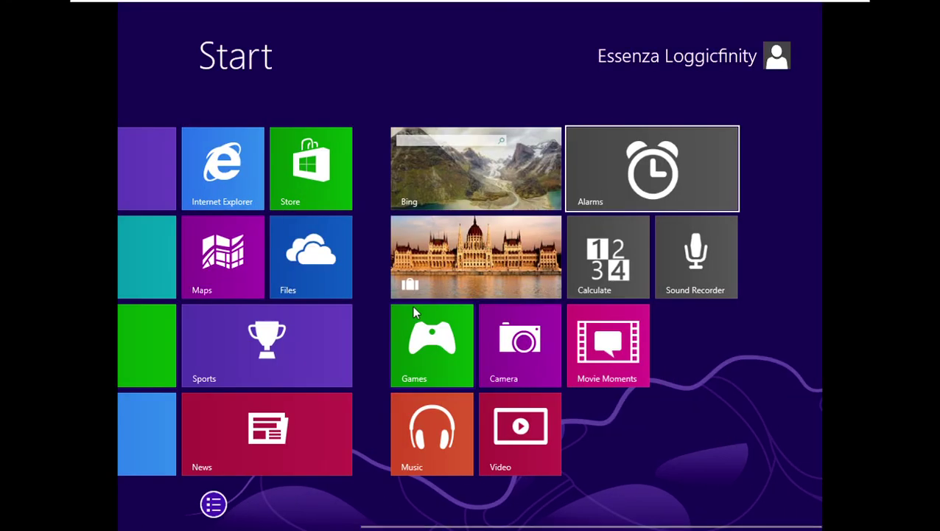
key("Down")
key("Left")
key("Left")
key("Left")
key("Left")
key("Left")
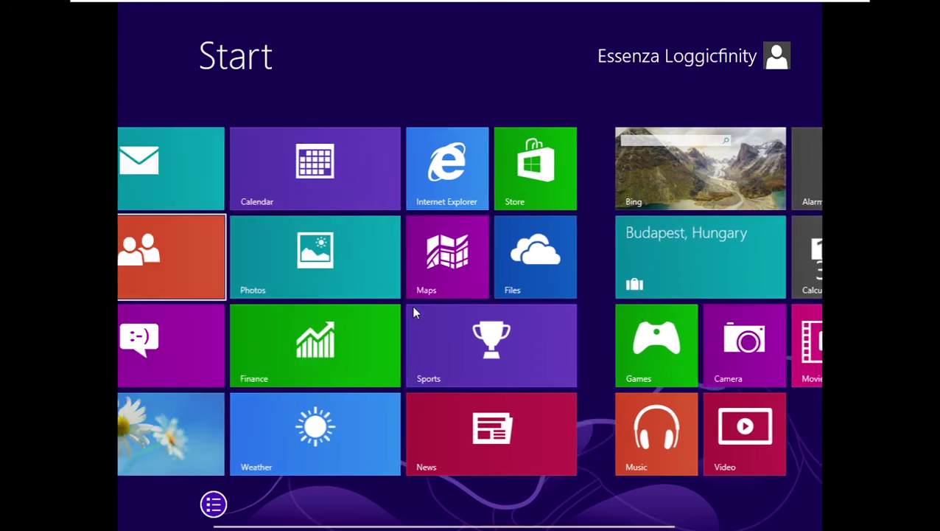
left_click(225, 503)
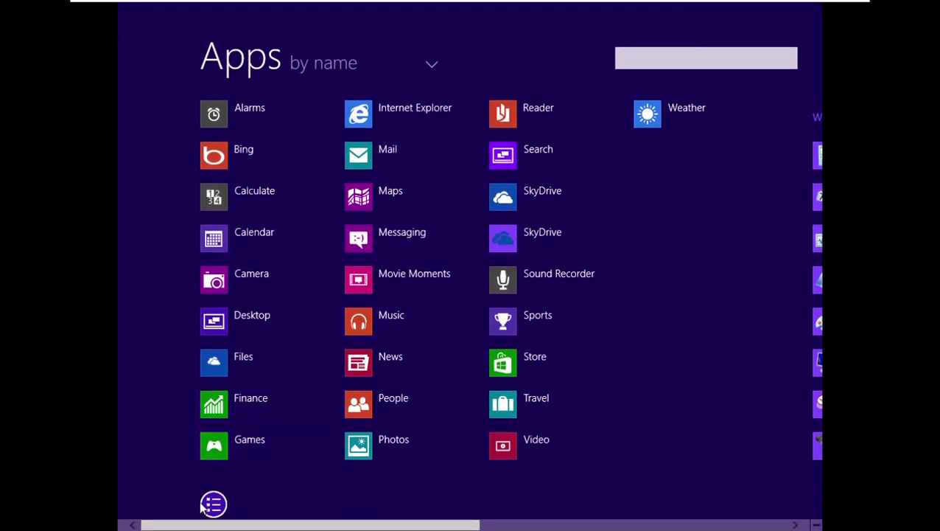
left_click(212, 504)
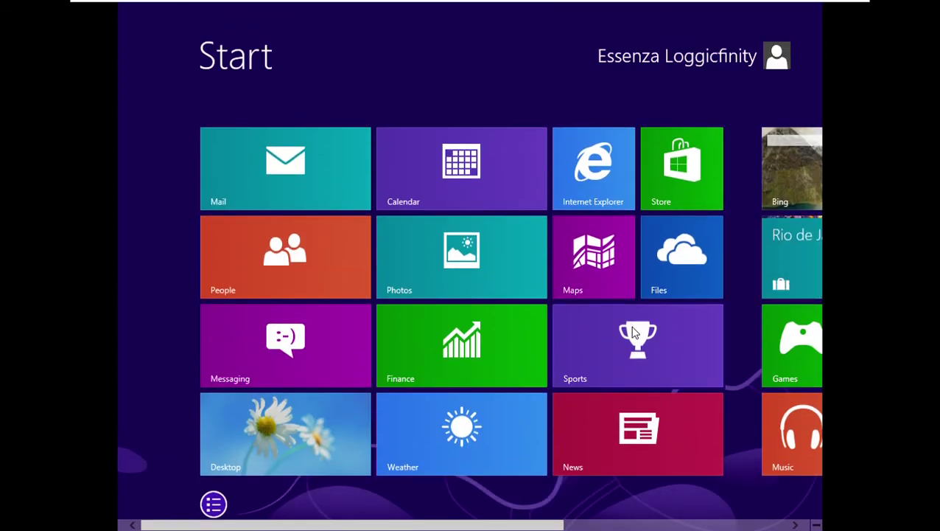
Make the Maps tile on the Start screen smaller and enlarge it again.
right_click(608, 290)
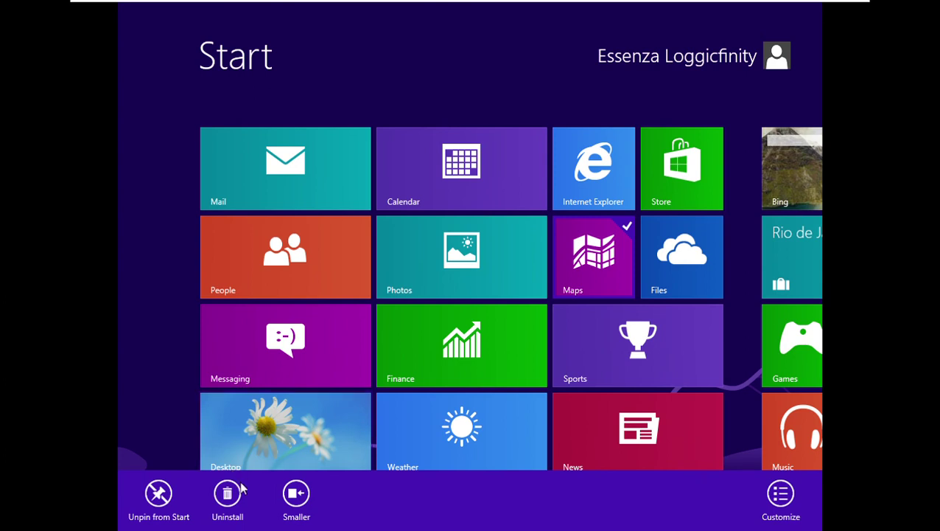
key("Escape")
left_click(296, 521)
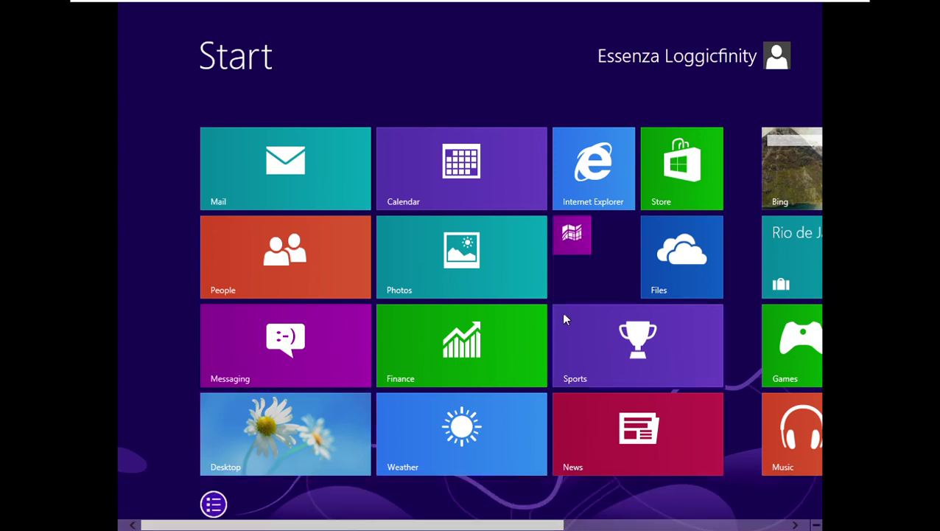
right_click(572, 252)
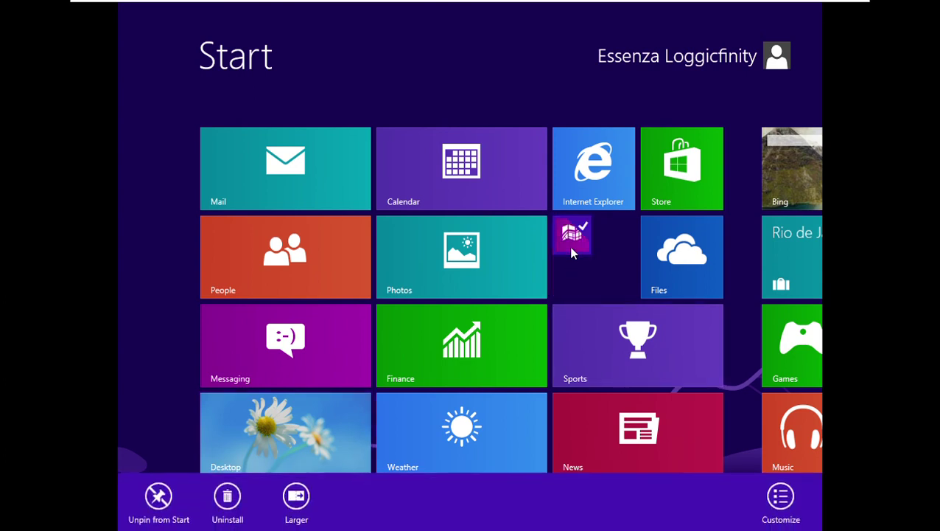
left_click(294, 494)
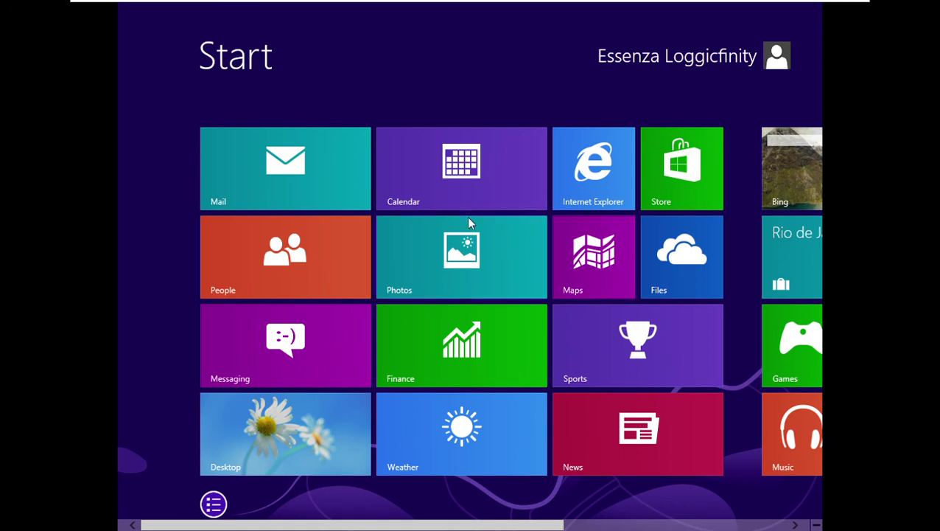
Unpin the People tile from the Start screen.
right_click(336, 241)
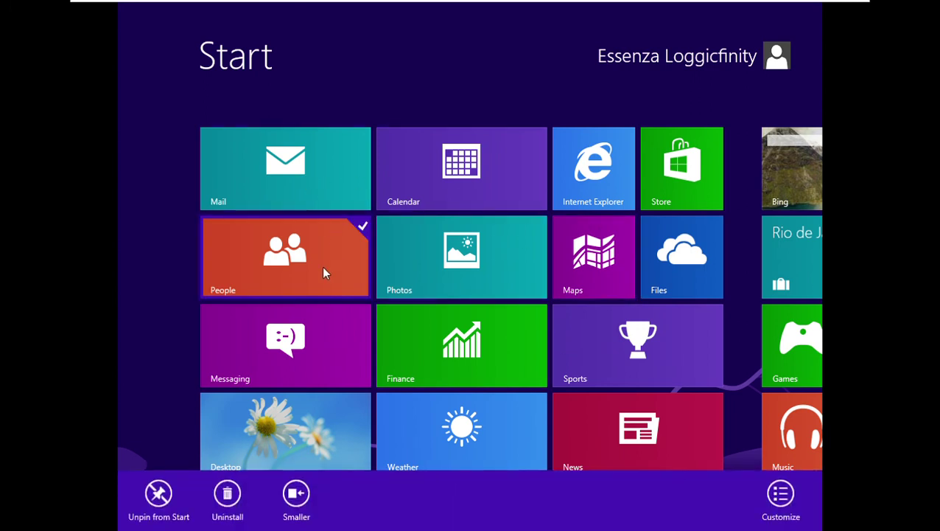
left_click(158, 495)
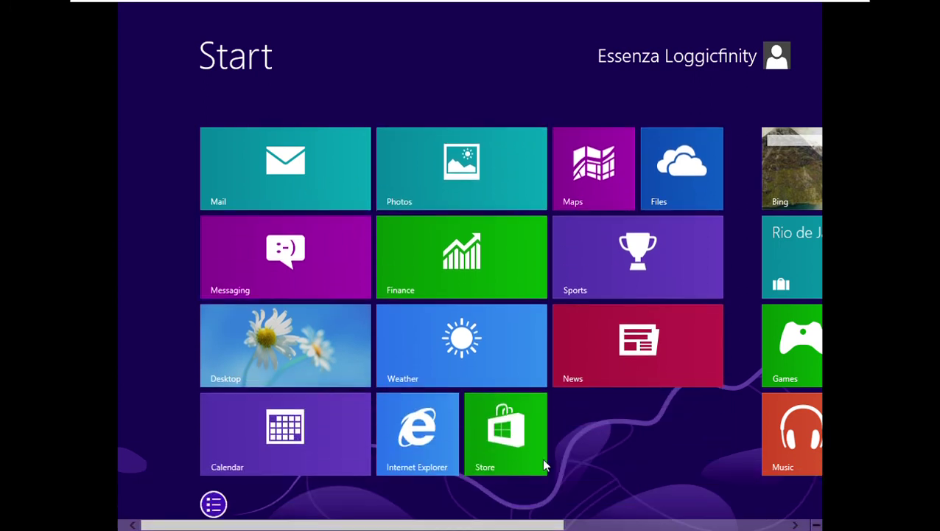
Look through the Start screen tiles and the full apps list, and launch the On-Screen Keyboard.
left_click_drag(525, 524, 692, 518)
key("super+c")
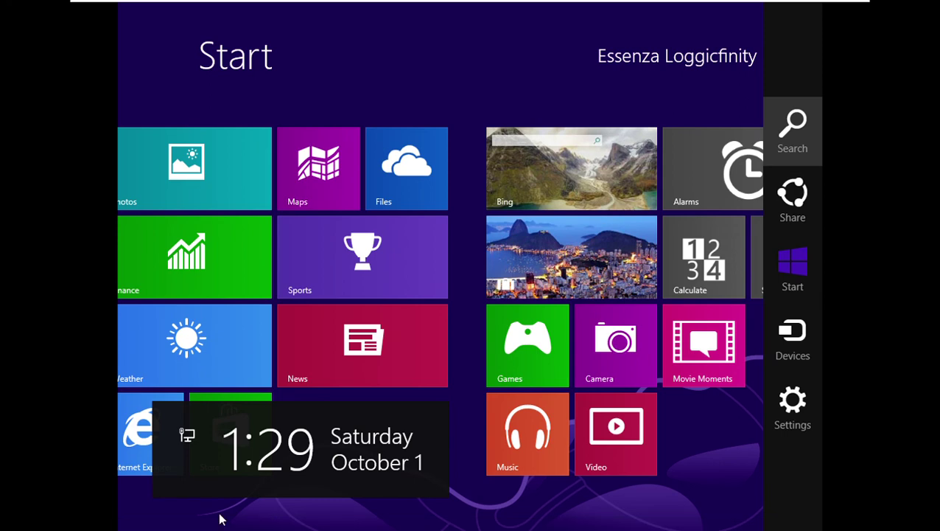
left_click(218, 516)
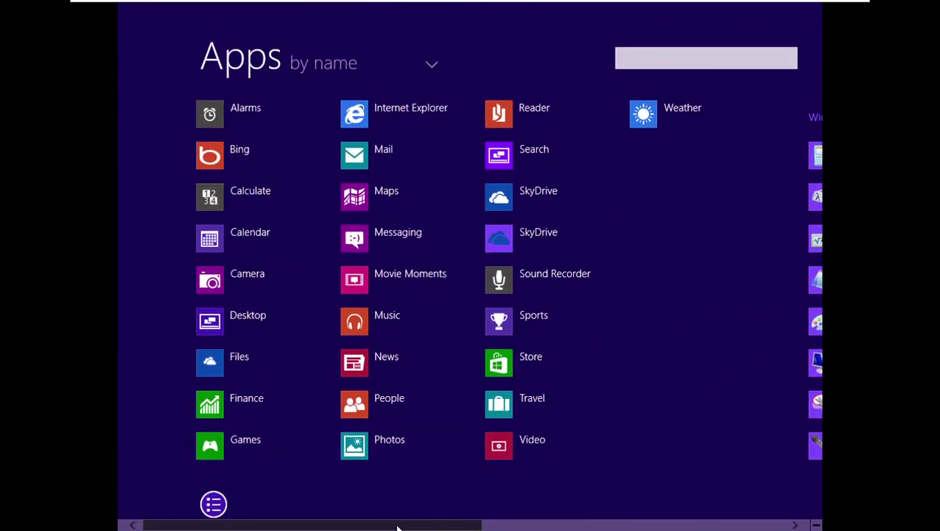
left_click_drag(397, 527, 700, 527)
mouse_move(836, 504)
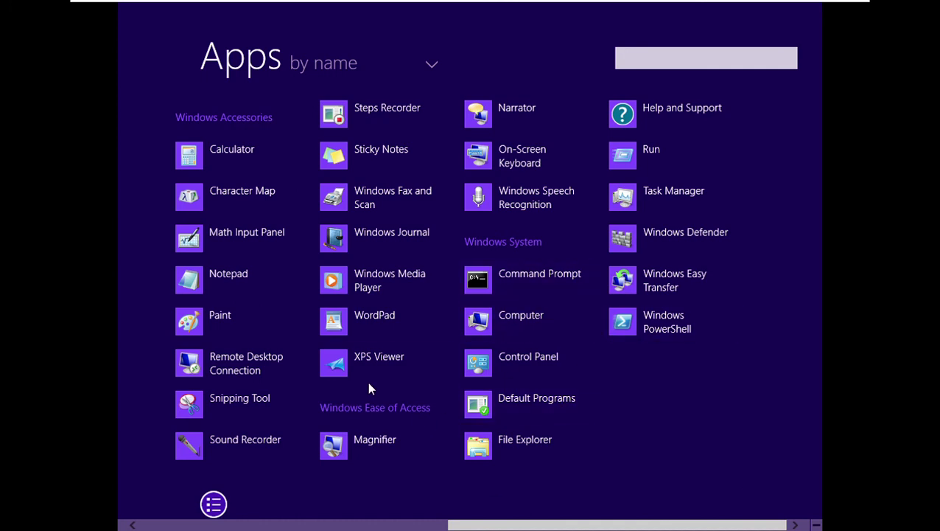
left_click(497, 162)
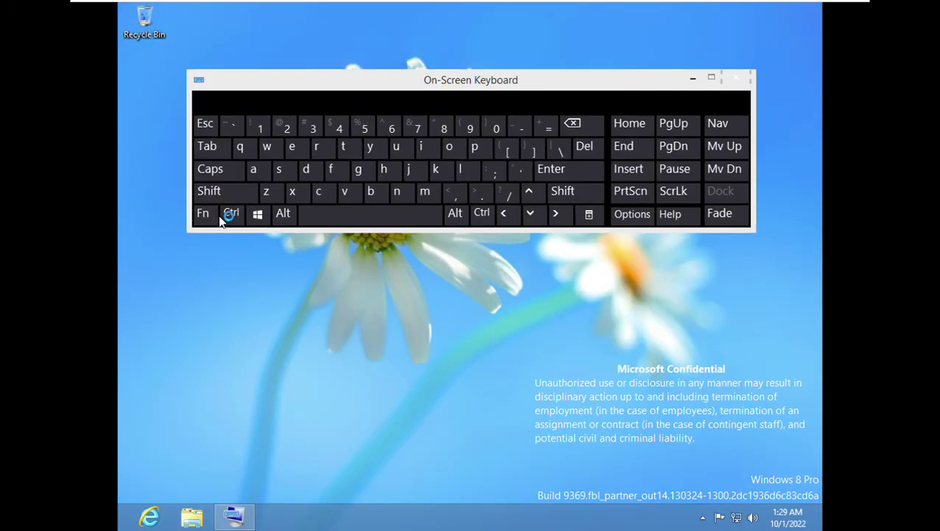
Try the Ctrl+Alt+Del combination on the On-Screen Keyboard and dismiss the message box.
left_click(231, 215)
left_click(283, 213)
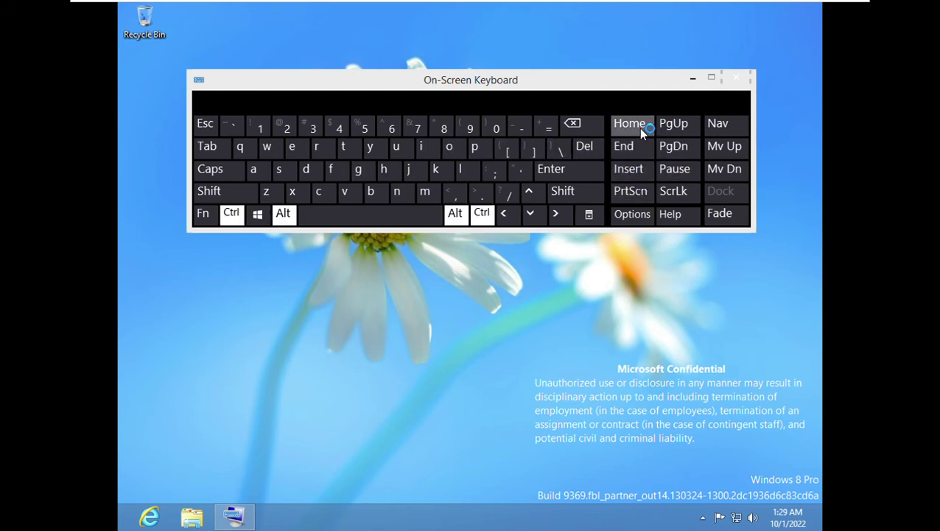
left_click(593, 148)
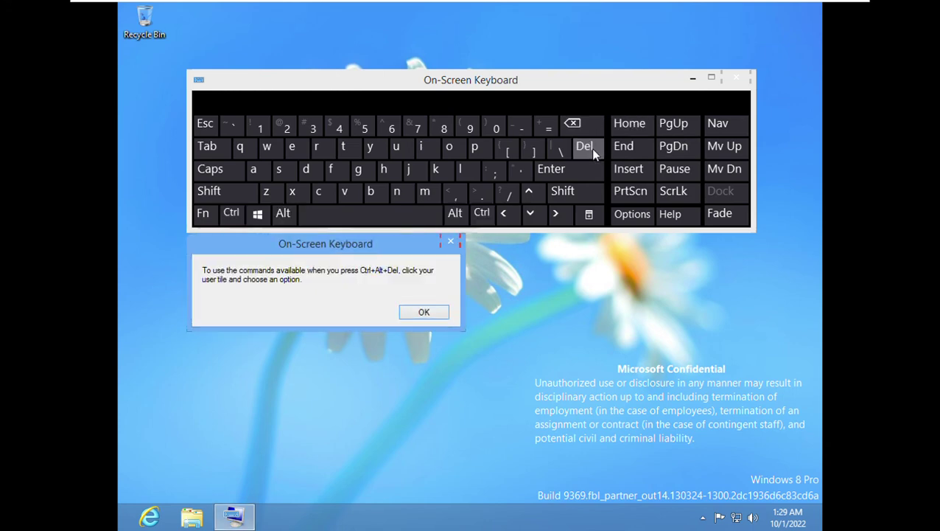
left_click(424, 313)
left_click(232, 218)
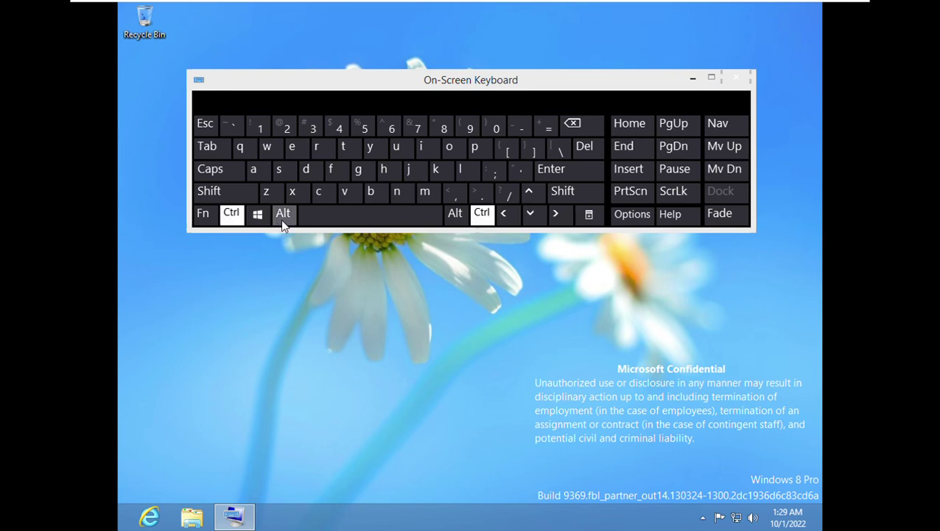
left_click(281, 217)
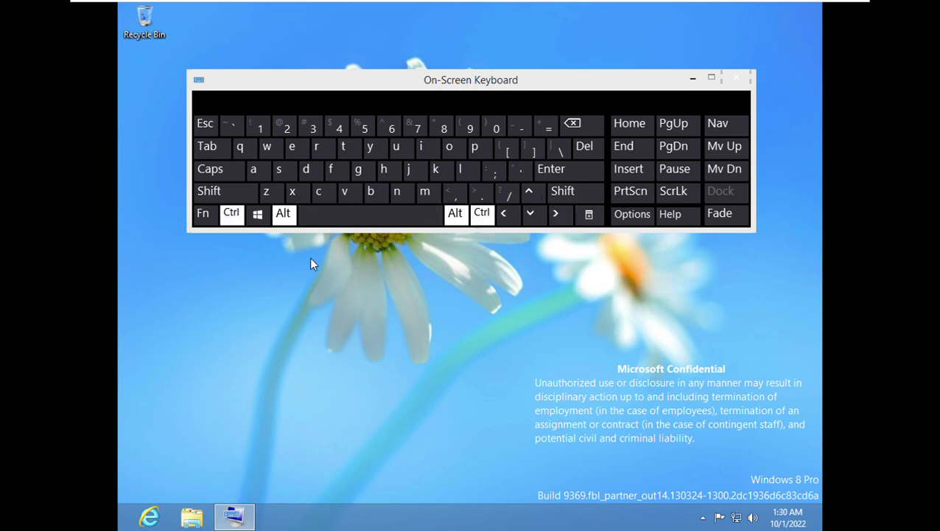
left_click(232, 219)
left_click(283, 219)
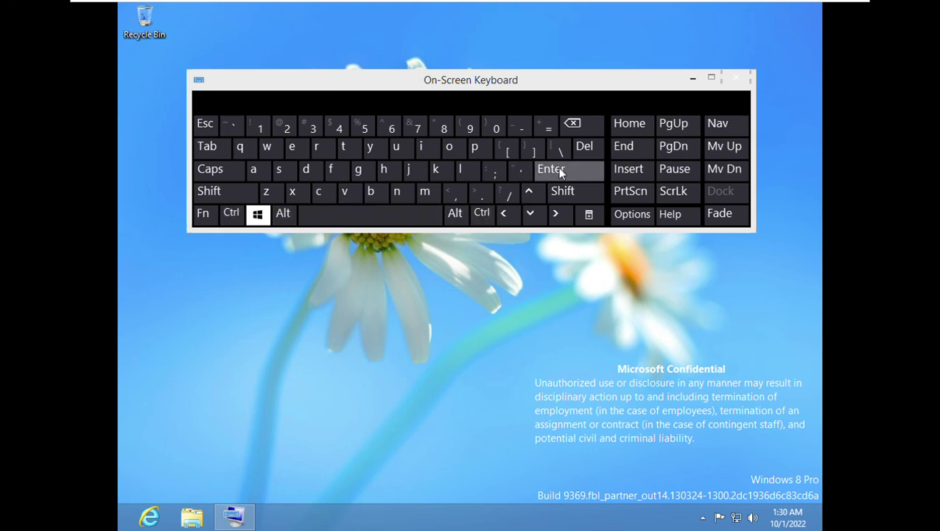
Capture a full-screen screenshot of the desktop using the On-Screen Keyboard, and close the keyboard.
left_click(623, 192)
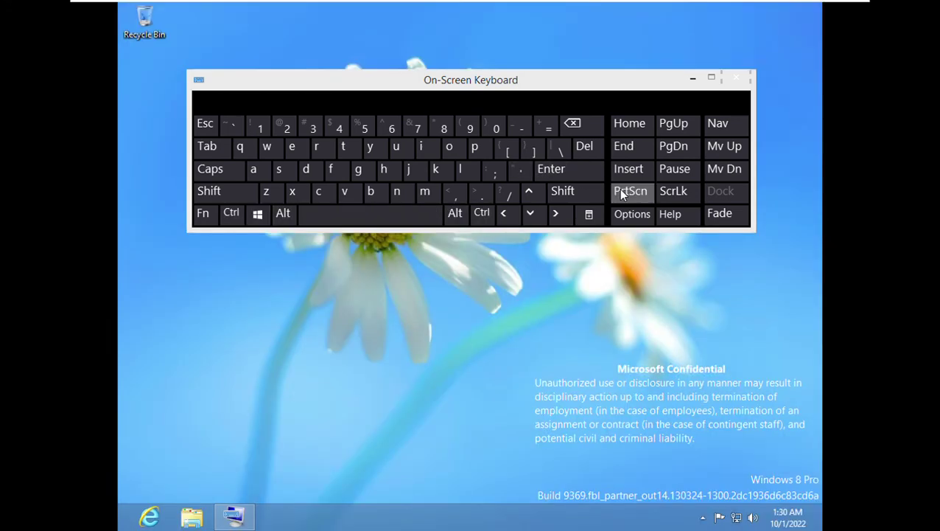
left_click(735, 80)
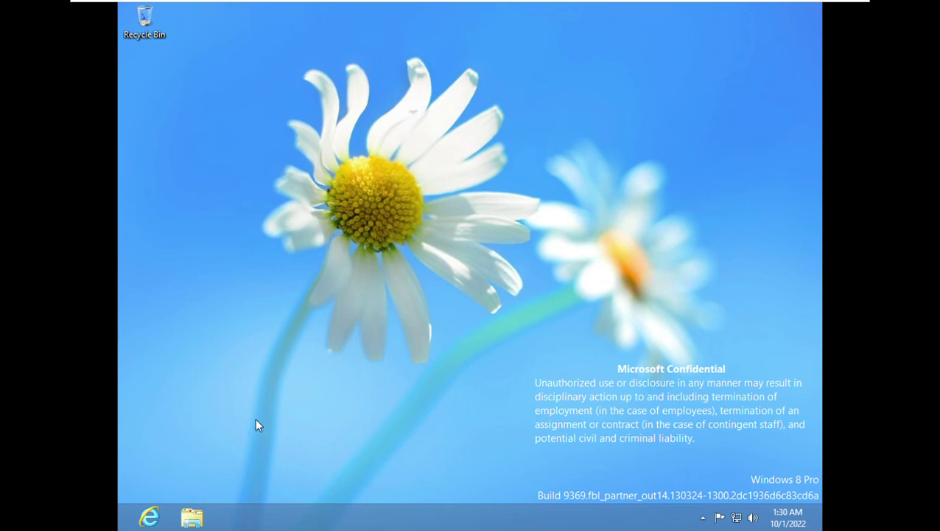
Browse to the Screenshots folder in the Pictures library and open the Screenshot (1) image.
left_click(191, 516)
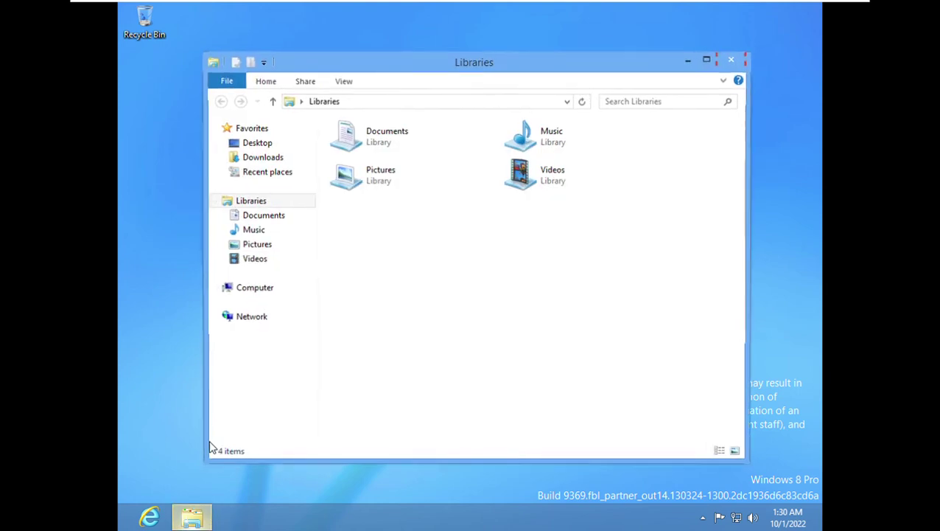
left_click(263, 247)
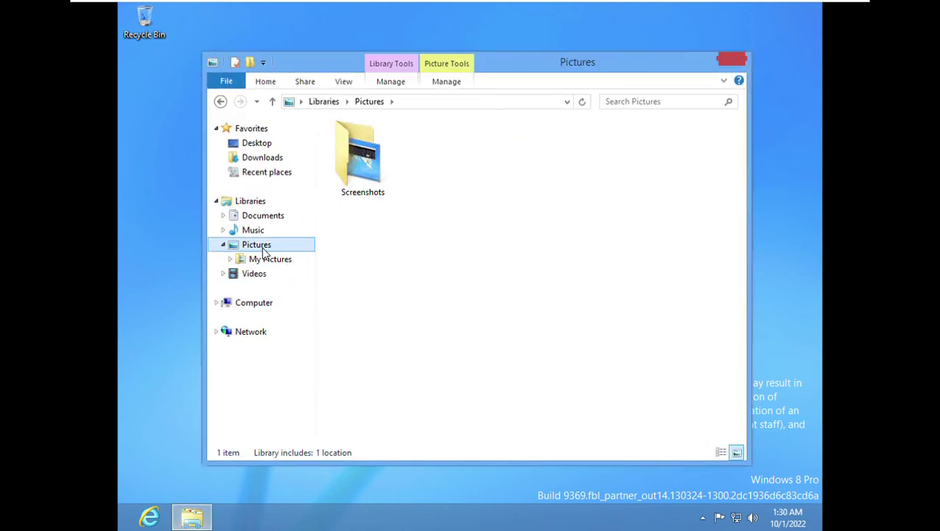
double_click(362, 155)
left_click(361, 151)
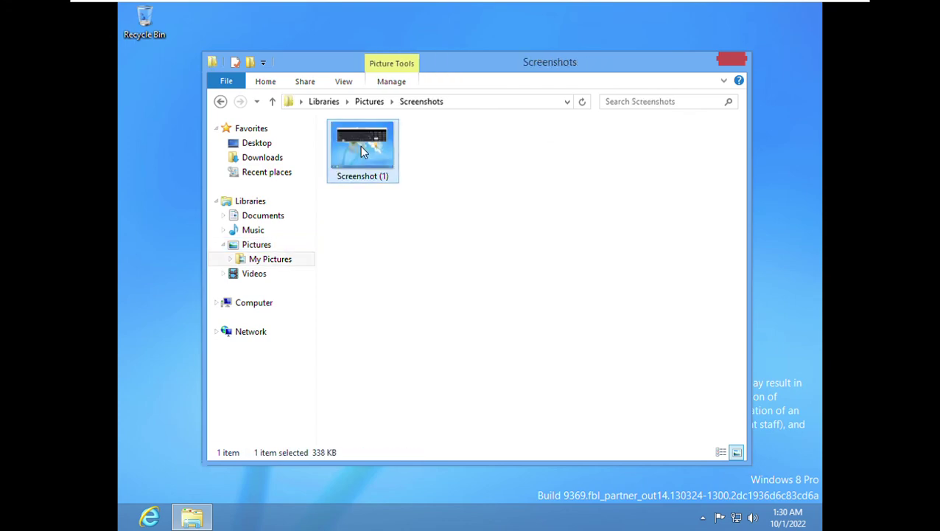
double_click(361, 151)
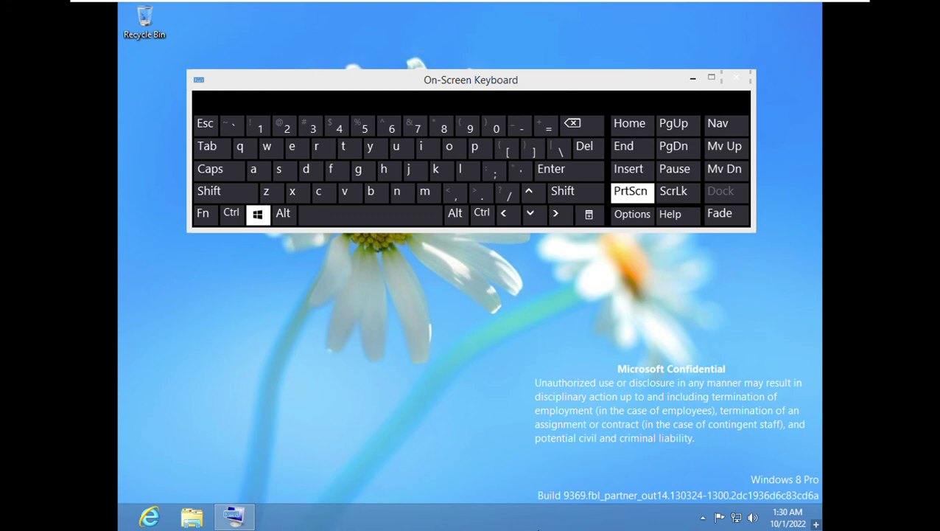
Leave the full-screen picture and return to the Screenshots folder window on the desktop.
key("super")
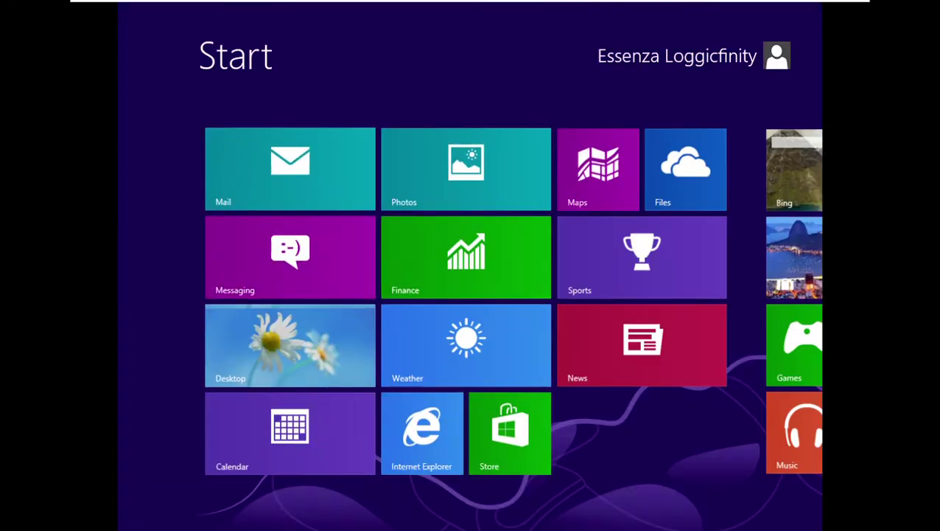
key("super")
key("super")
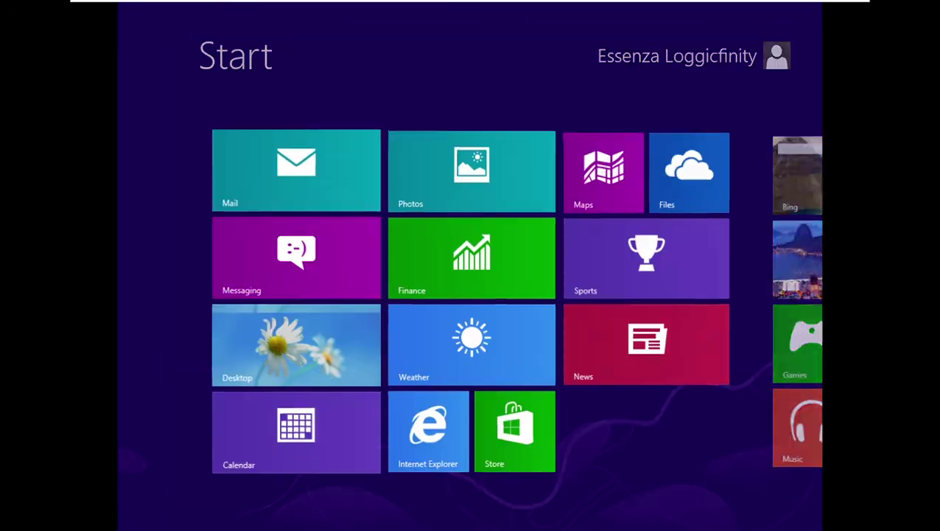
key("super")
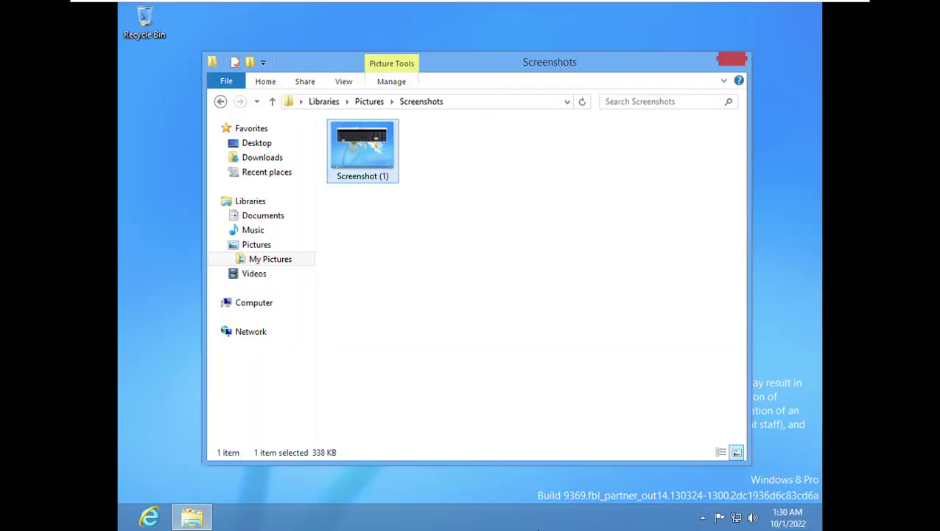
Go up to Libraries and reopen the Screenshots folder through My Pictures.
key("alt+Up")
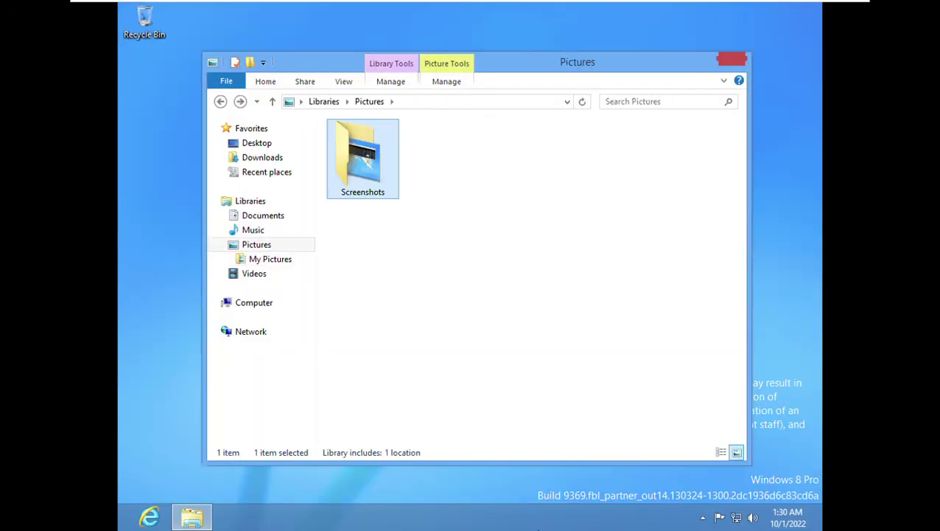
key("alt+Up")
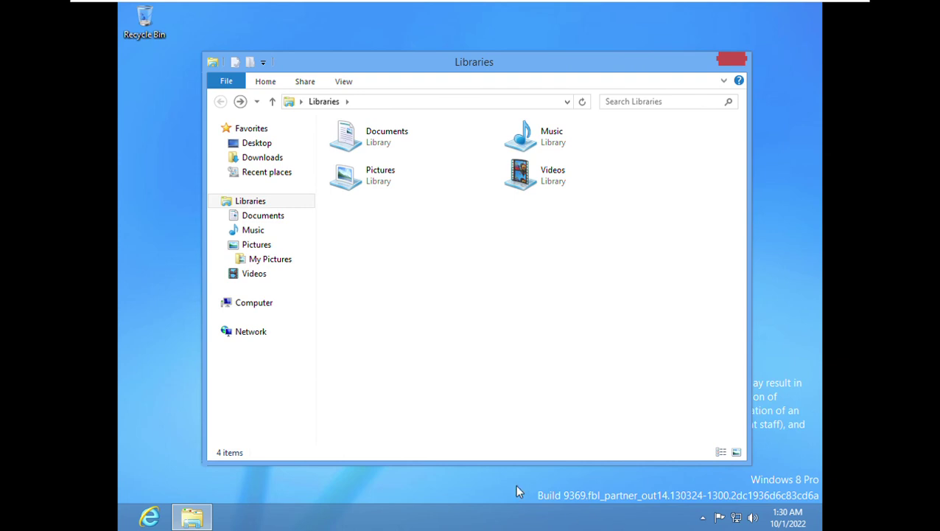
left_click(294, 260)
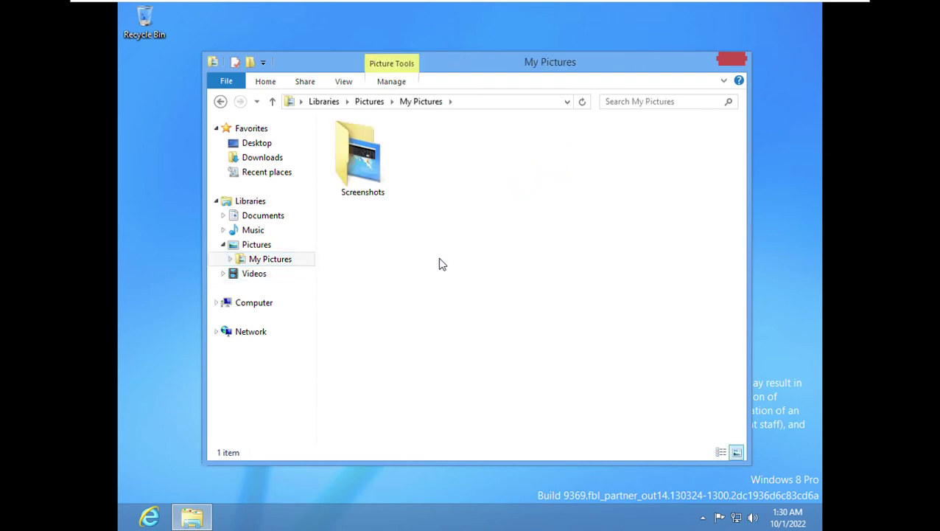
left_click_drag(439, 261, 371, 167)
double_click(369, 164)
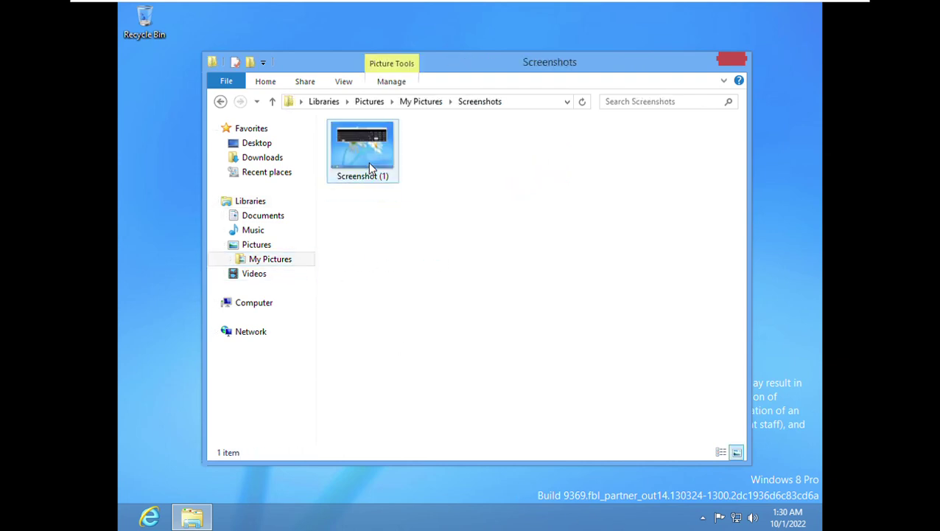
Rename the Screenshot (1) file as Screenshot.
right_click(367, 161)
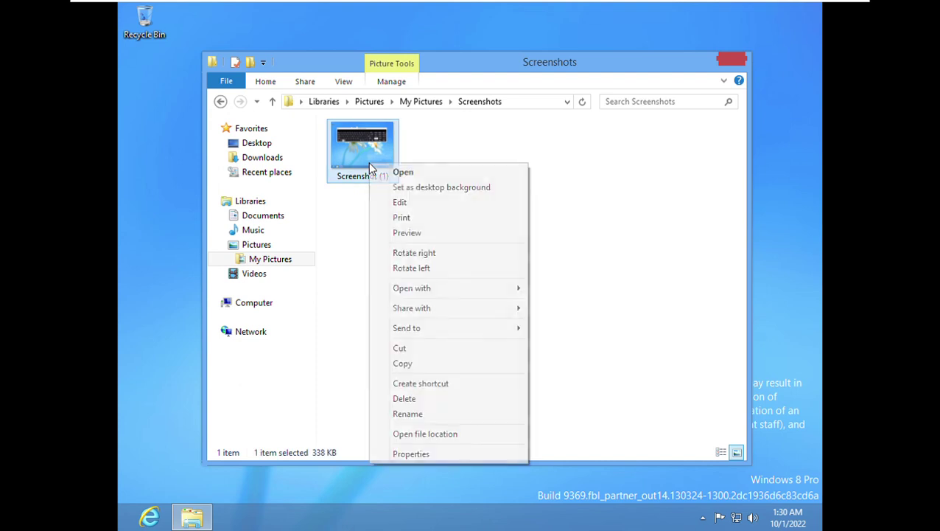
left_click(409, 413)
key("End")
key("BackSpace")
key("BackSpace")
key("BackSpace")
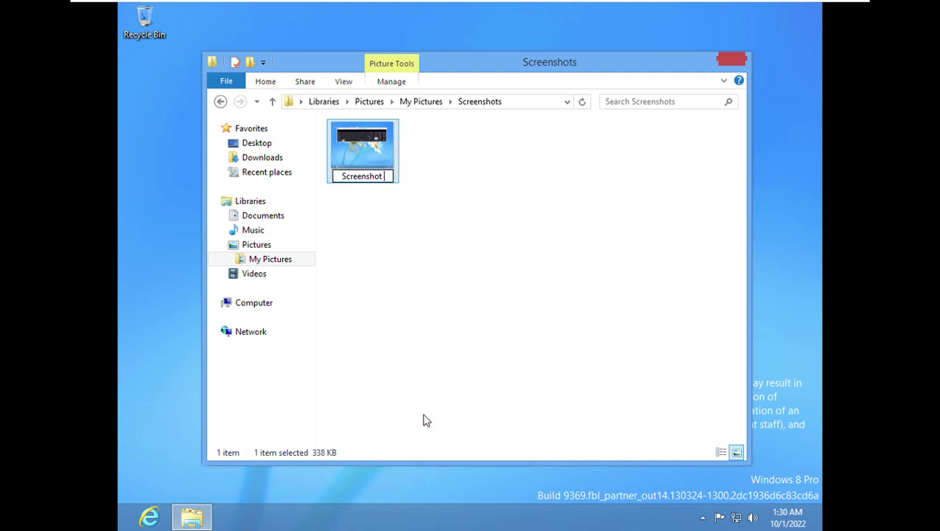
key("Return")
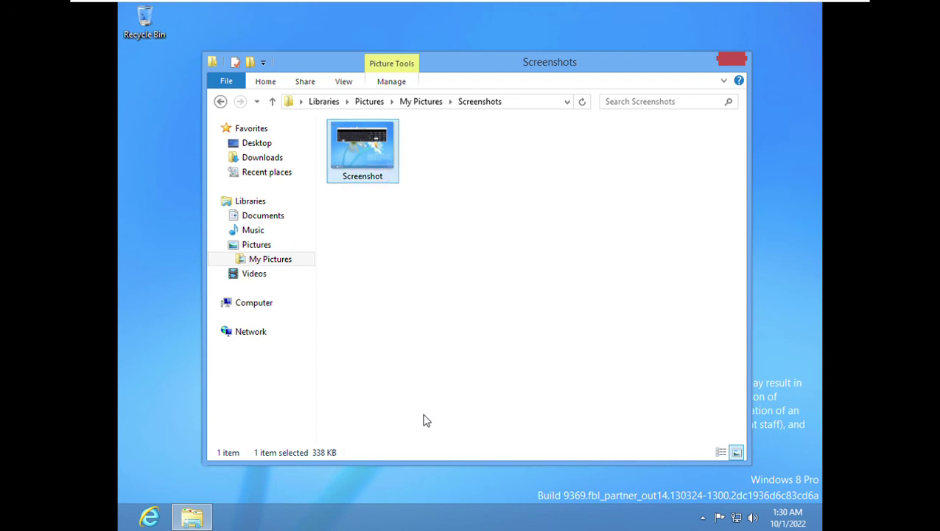
Examine the general, details and security properties of the Screenshot file and close its properties.
left_click_drag(425, 419, 348, 164)
right_click(349, 164)
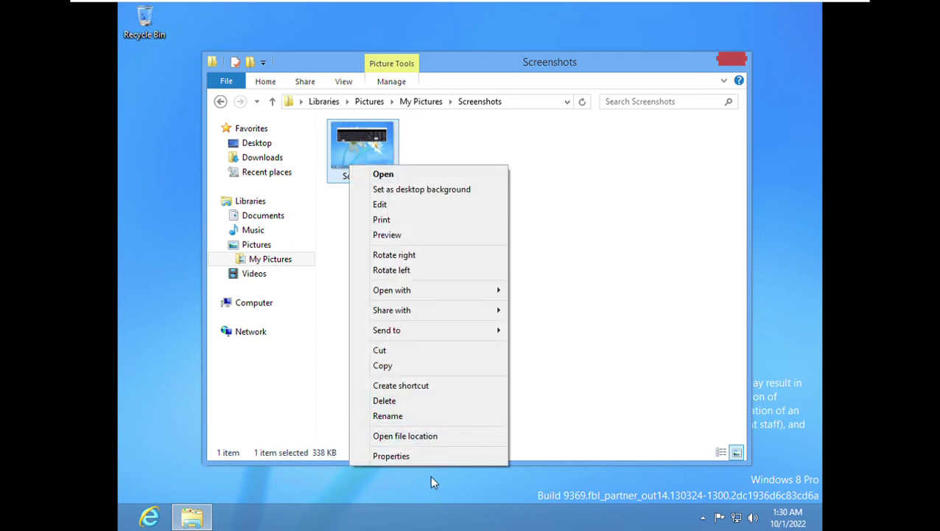
left_click(418, 457)
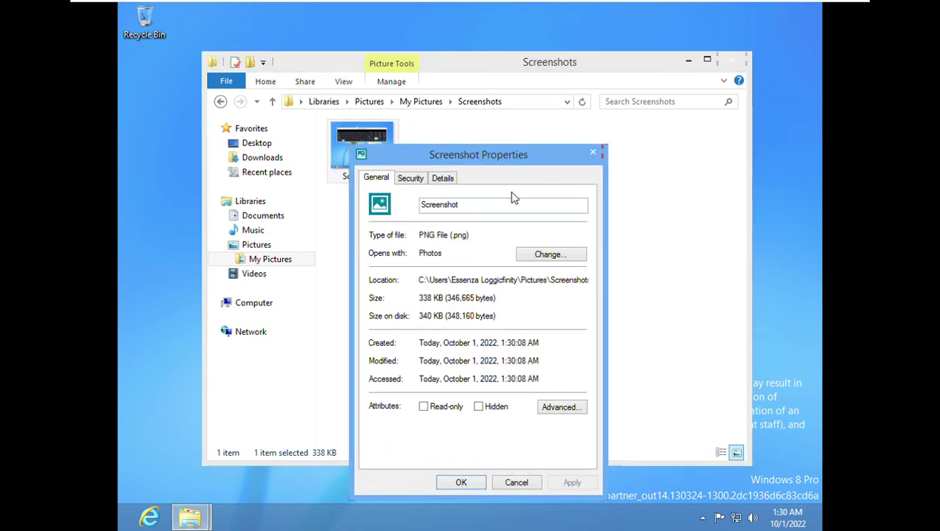
left_click(443, 179)
left_click(411, 178)
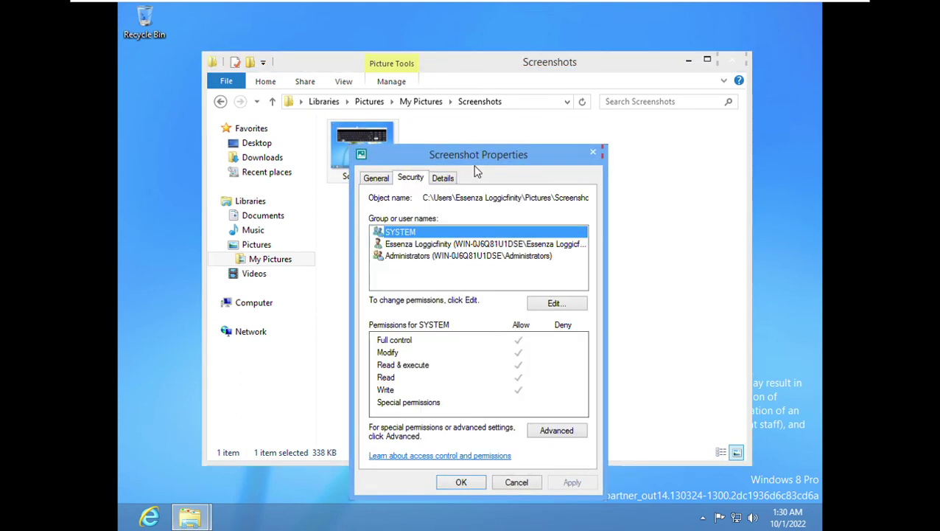
left_click(594, 152)
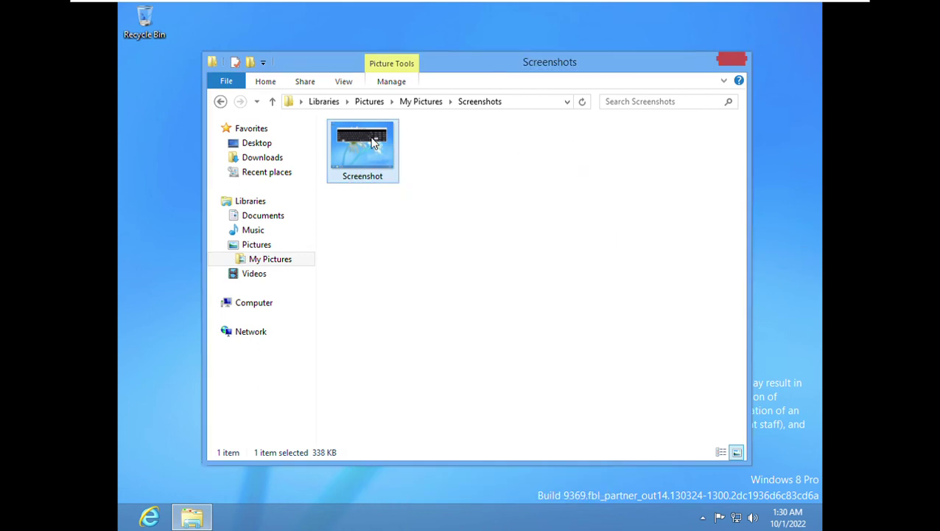
Rotate the Screenshot image to the left four times.
mouse_move(373, 142)
right_click(372, 145)
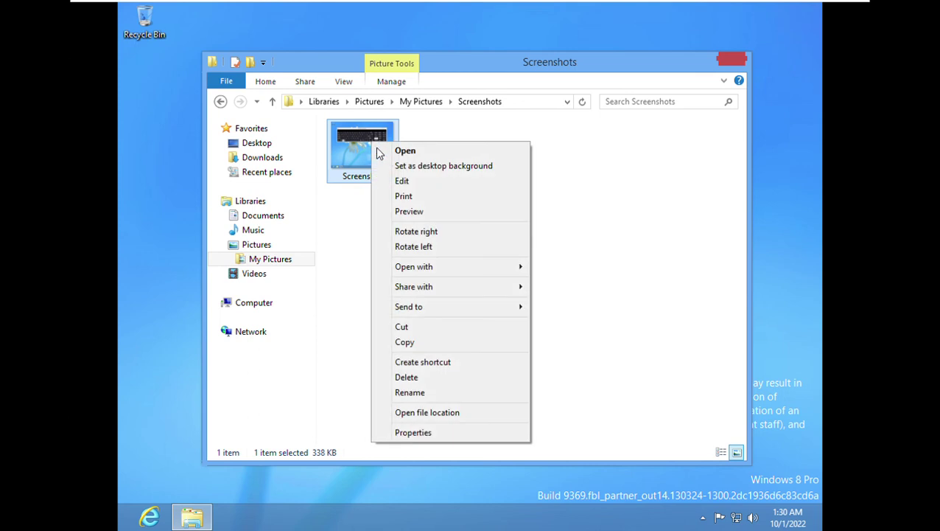
left_click(406, 248)
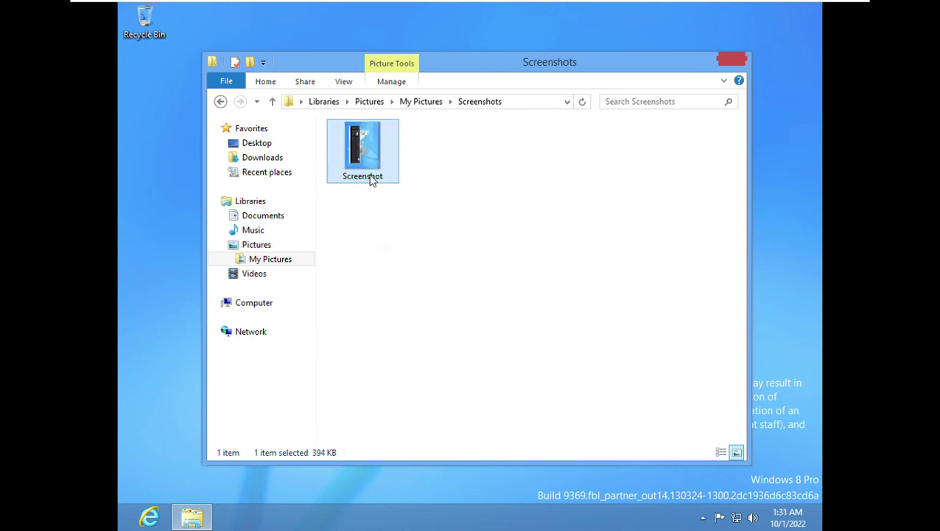
right_click(371, 177)
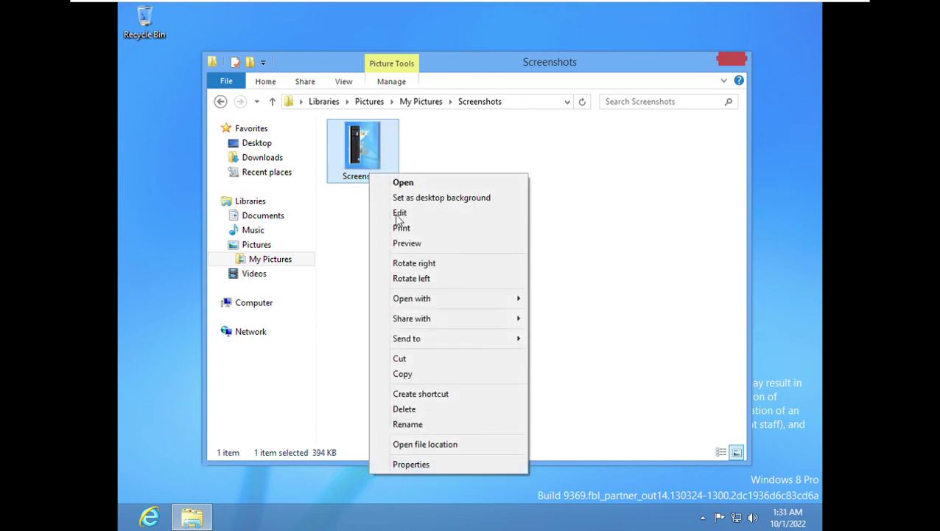
left_click(418, 277)
right_click(368, 175)
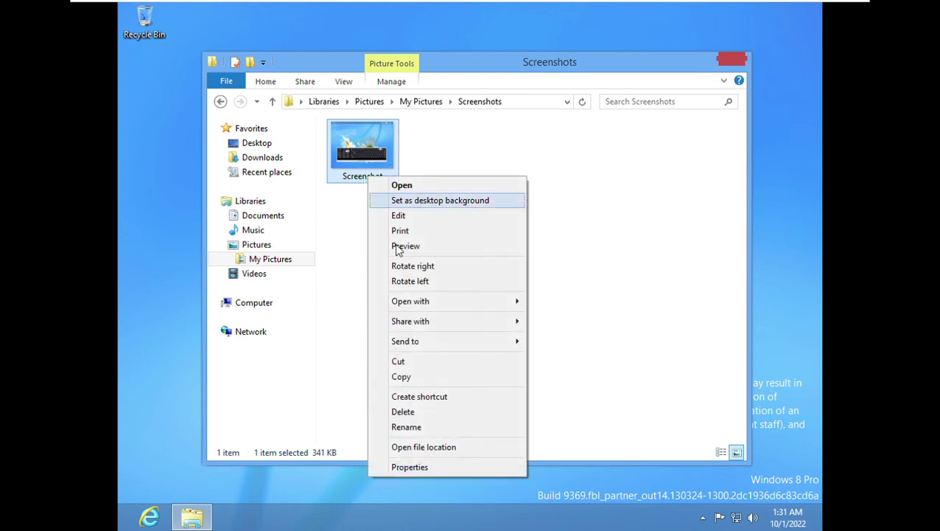
left_click(411, 282)
right_click(358, 168)
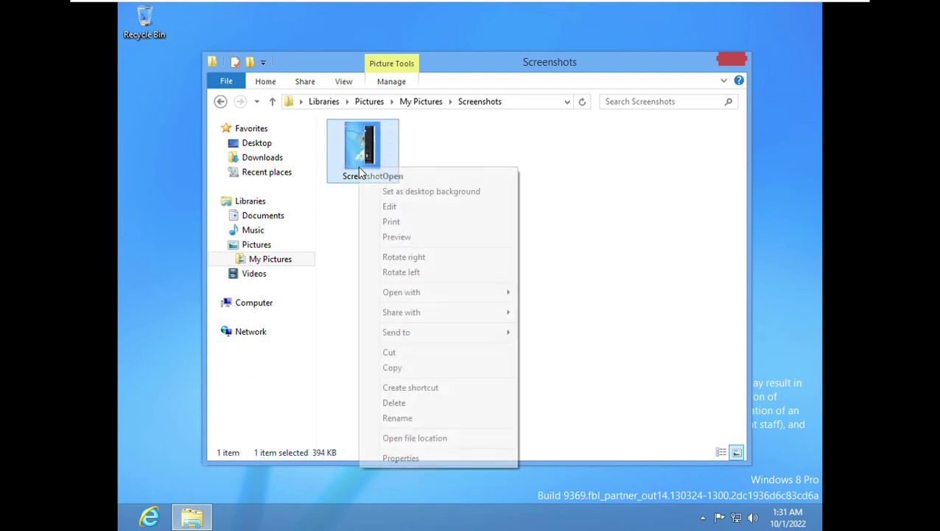
left_click(409, 275)
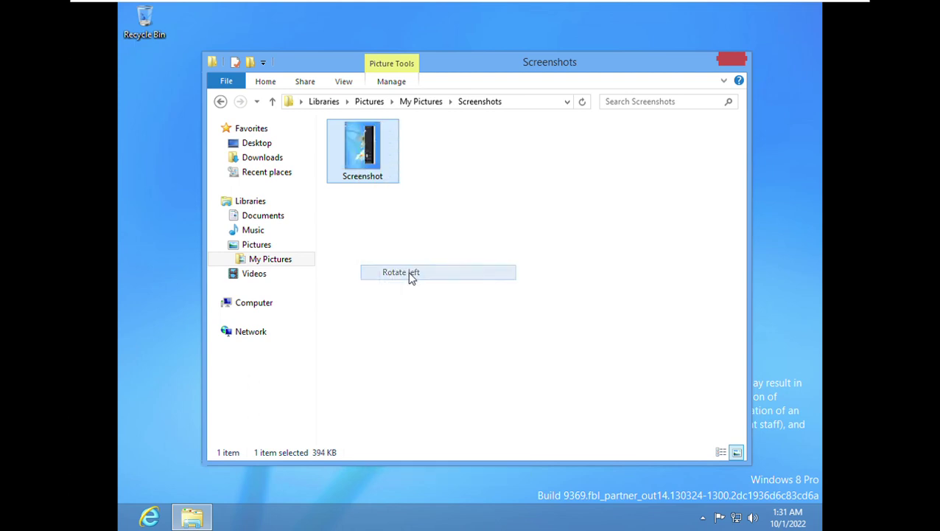
Rotate the Screenshot image to the right four times.
right_click(355, 138)
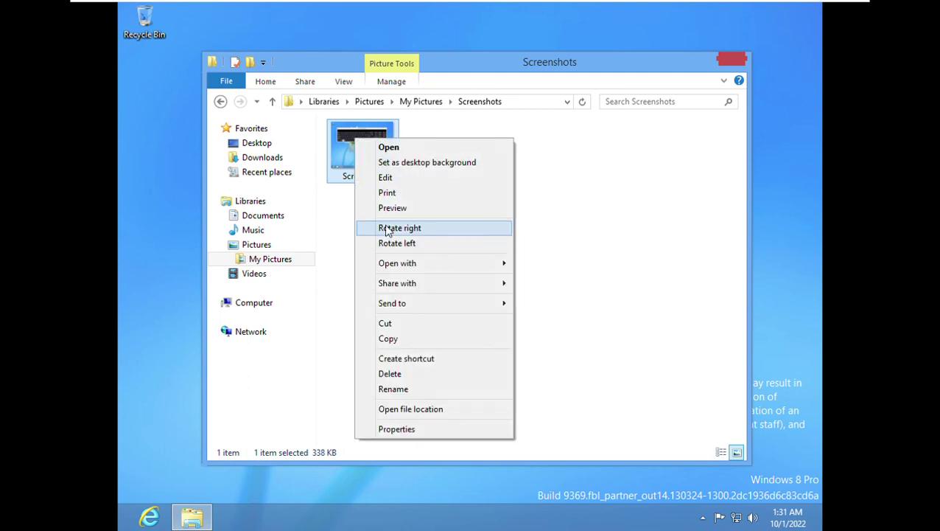
left_click(398, 227)
right_click(358, 151)
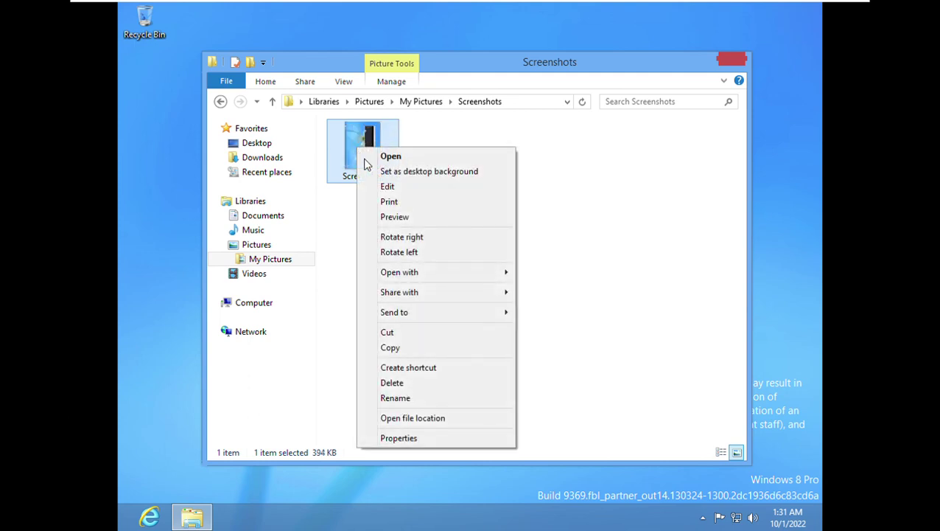
left_click(387, 238)
right_click(378, 168)
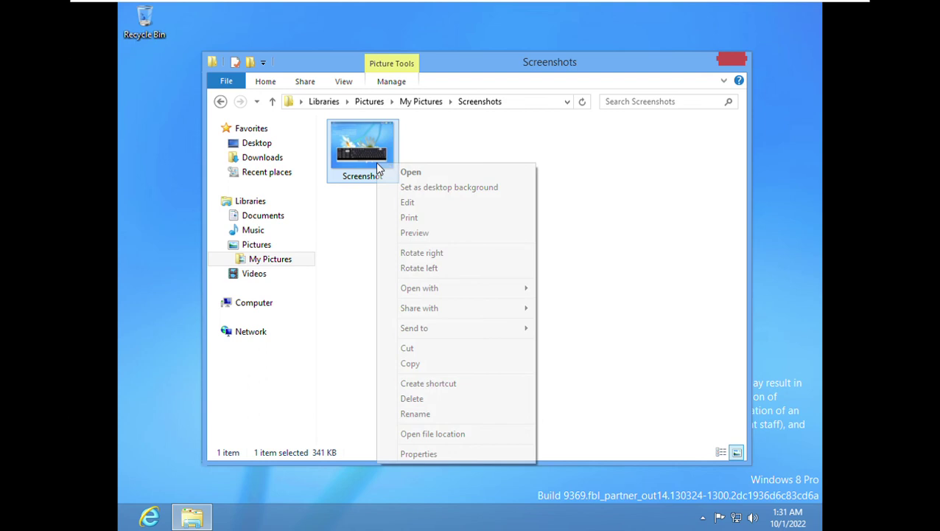
left_click(423, 251)
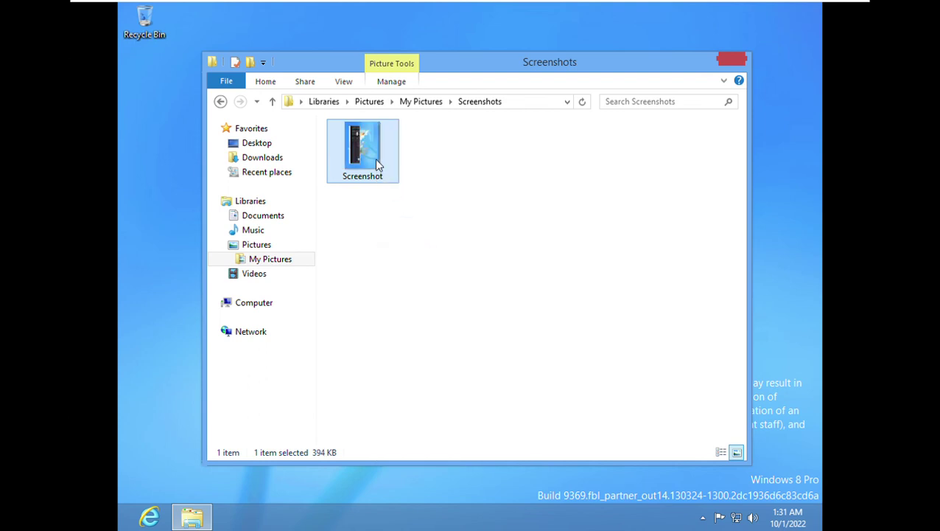
mouse_move(377, 165)
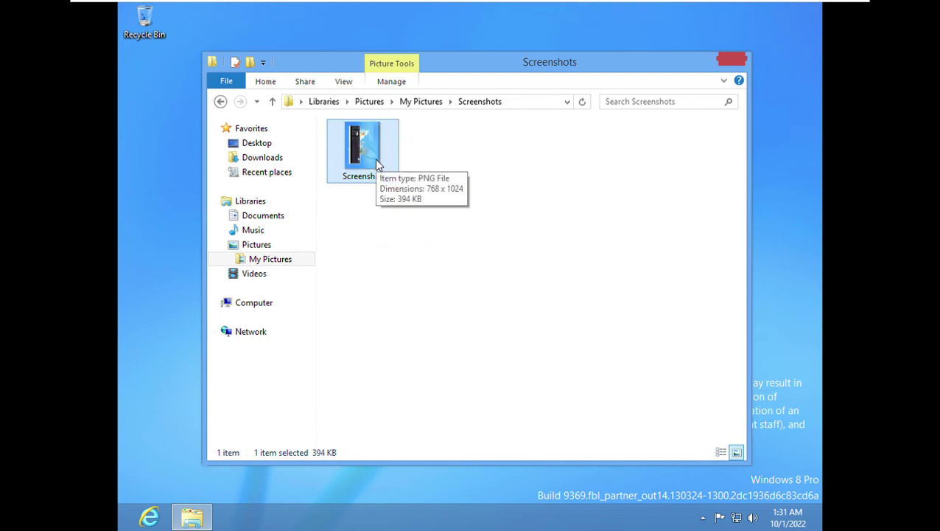
right_click(375, 160)
left_click(438, 252)
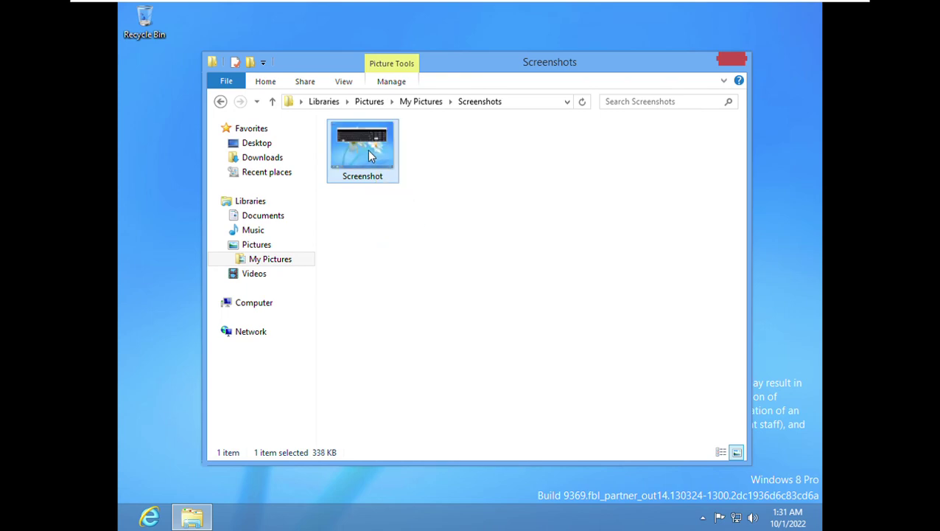
View the Screenshot image full screen, and return to the desktop through the Start screen.
double_click(367, 149)
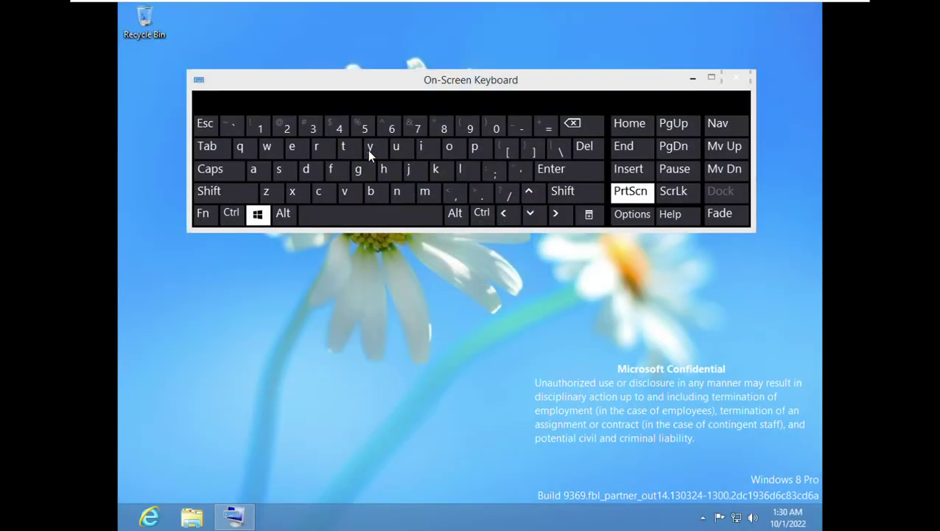
key("super")
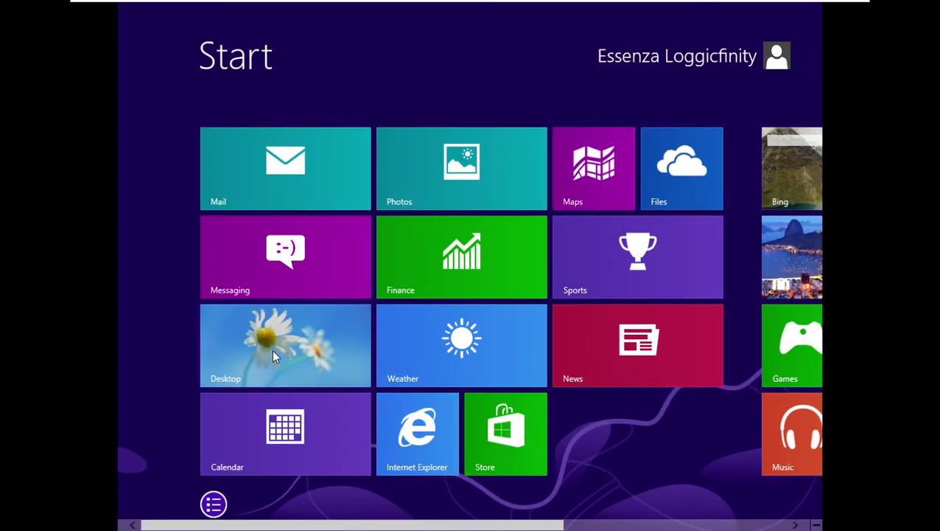
left_click(273, 355)
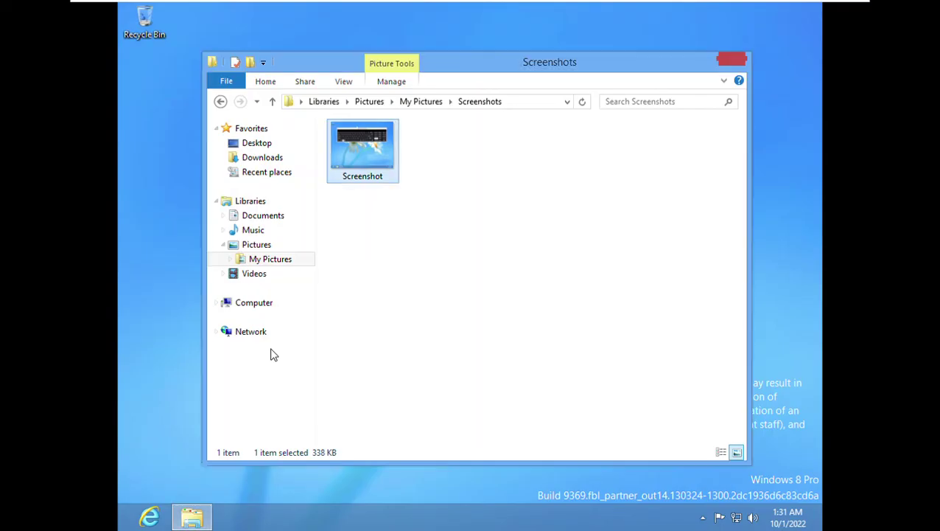
Open the Screenshot image for editing in Paint and start a new blank picture.
right_click(378, 157)
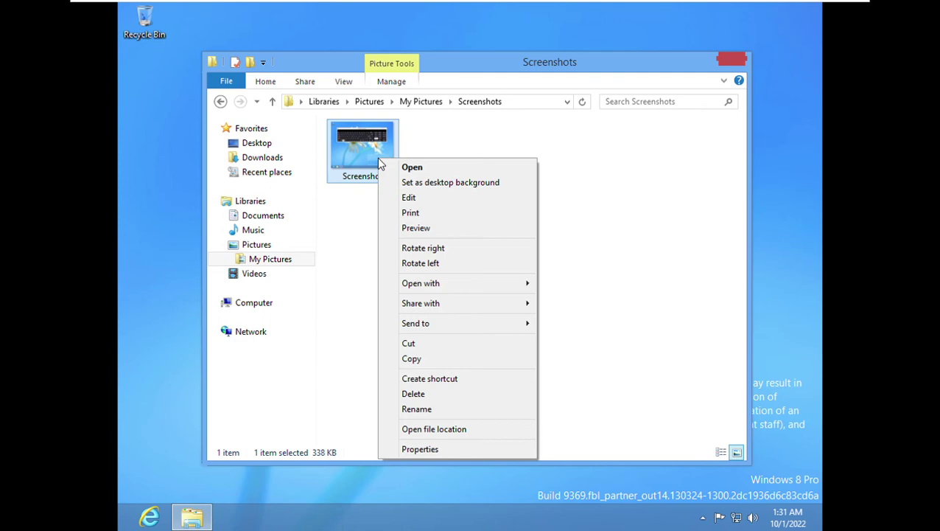
left_click(410, 199)
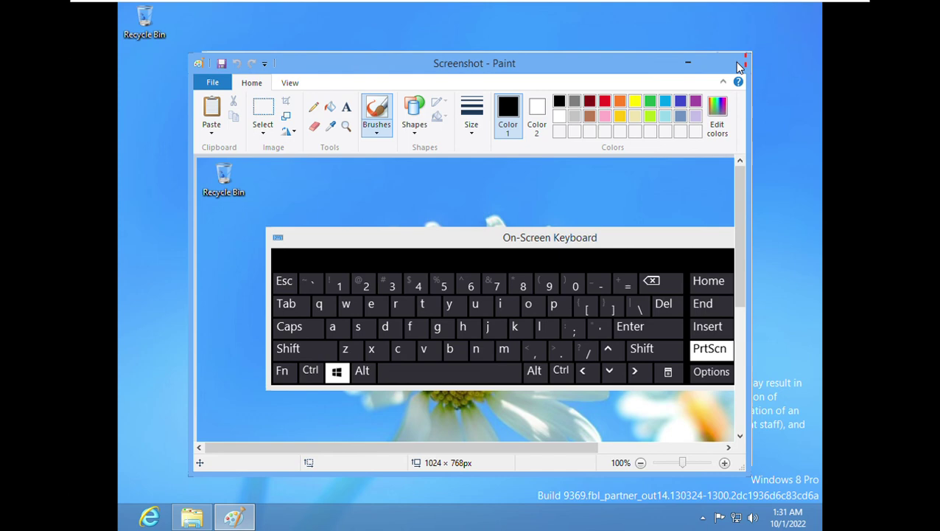
left_click(213, 82)
left_click(235, 114)
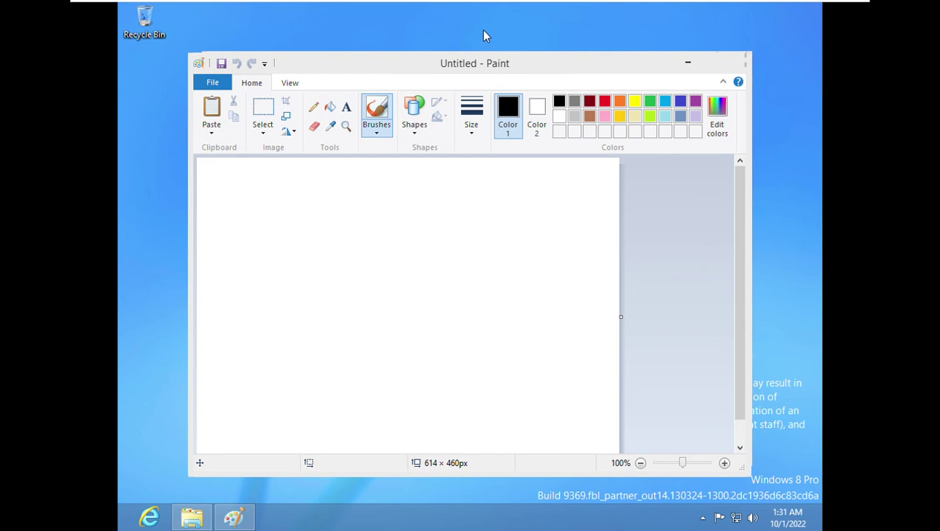
Paste the captured screen into the blank Paint picture, discard it by closing Paint without saving, and close the Screenshots window.
left_click(464, 215)
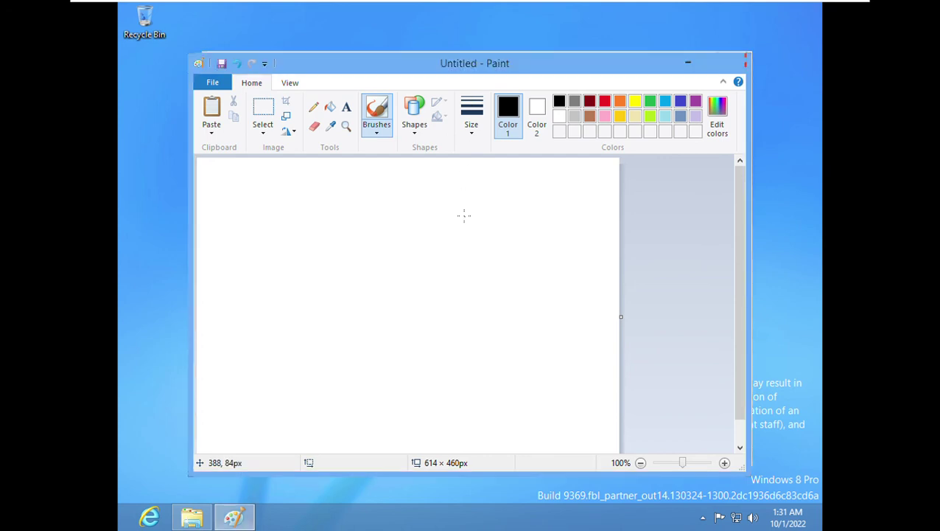
key("ctrl+v")
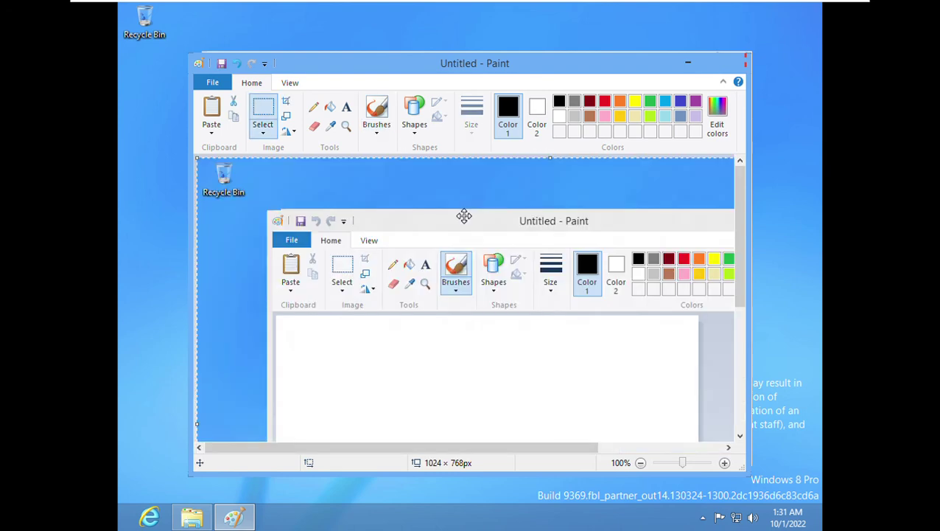
left_click(734, 67)
key("Tab")
key("Return")
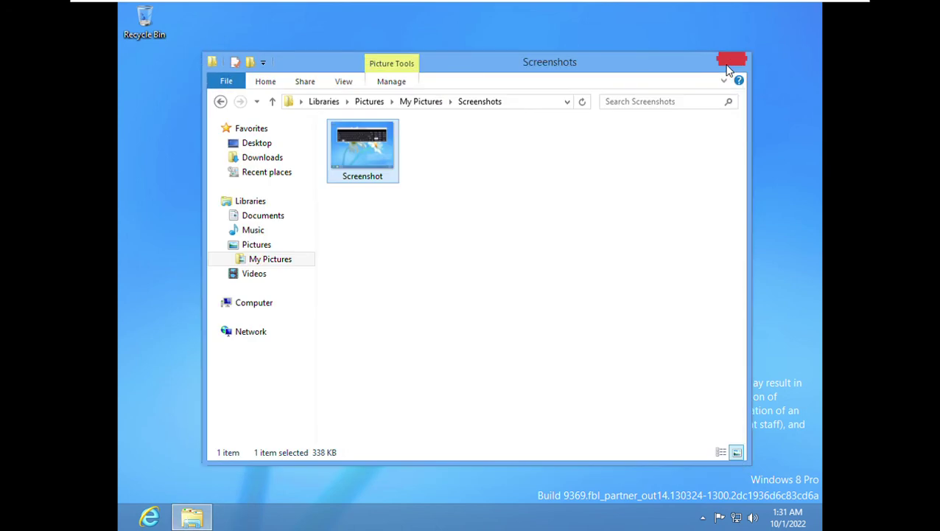
left_click(727, 67)
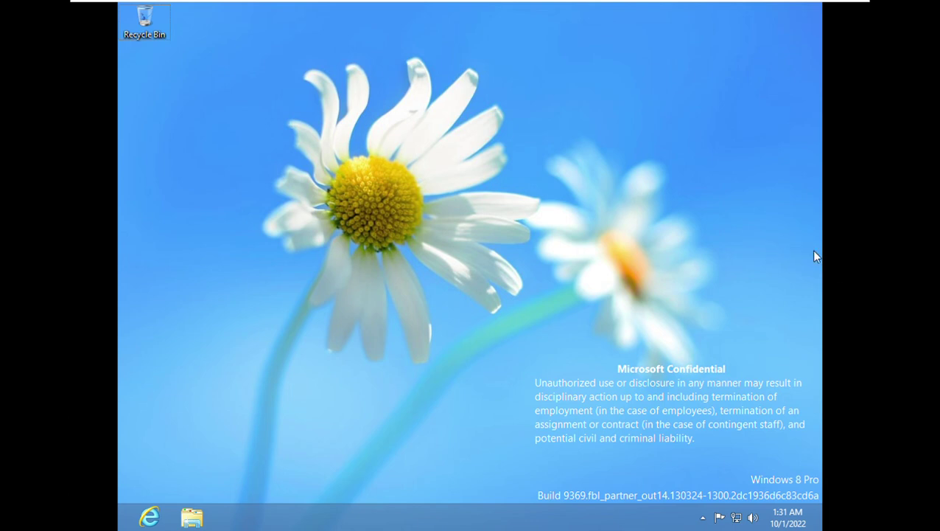
left_click_drag(813, 250, 268, 87)
Delete the Screenshots folder from the Pictures library, answer the prompts about cancelling transfers, and close the window.
left_click(184, 516)
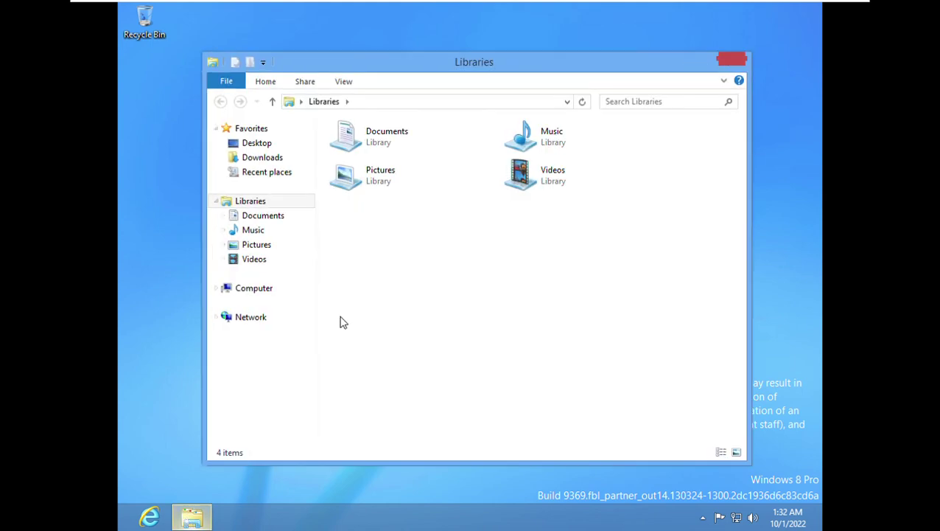
left_click(361, 184)
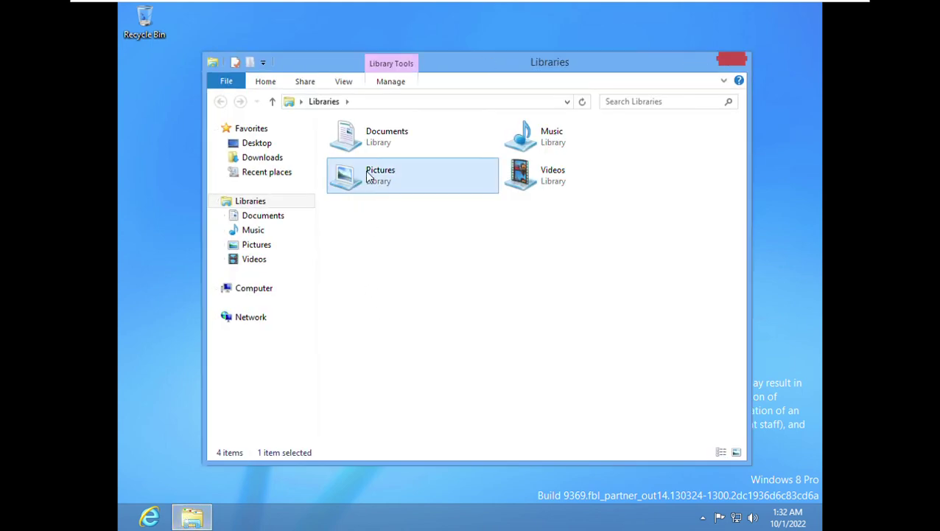
double_click(367, 177)
left_click_drag(366, 174, 435, 184)
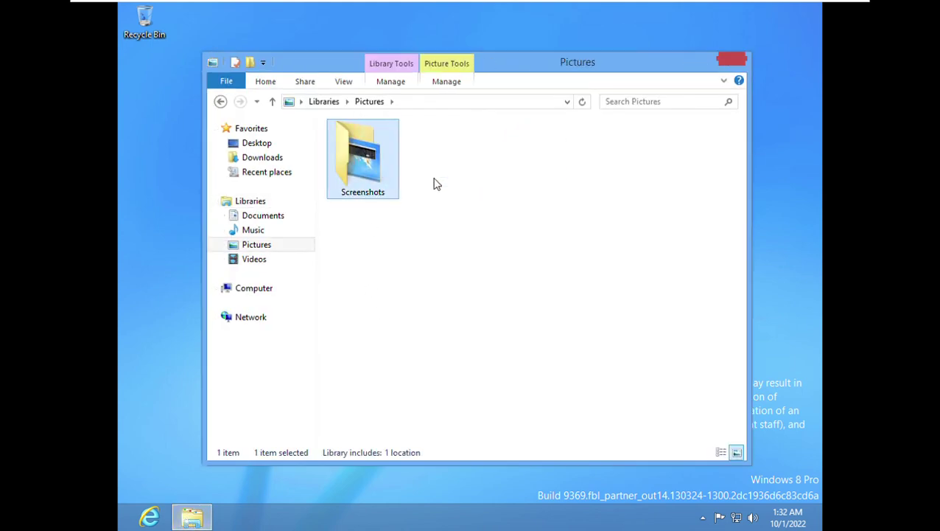
key("Delete")
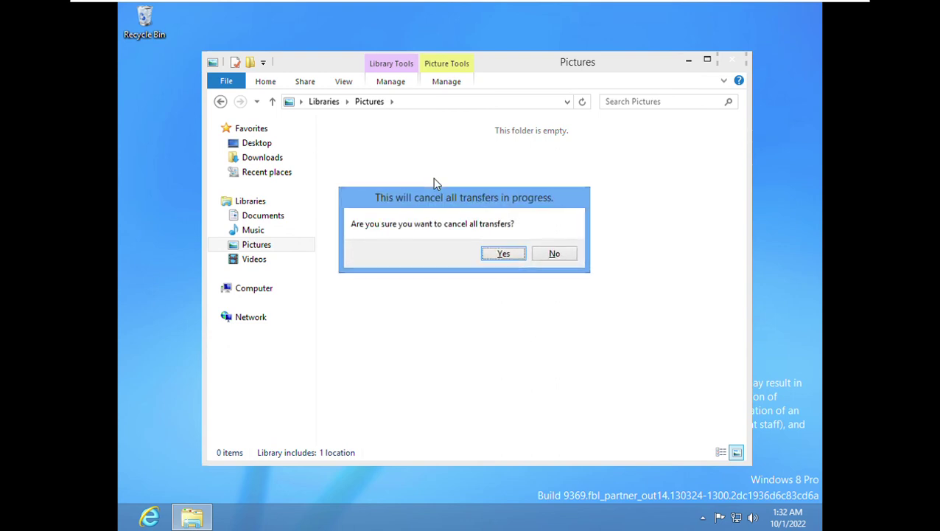
key("Tab")
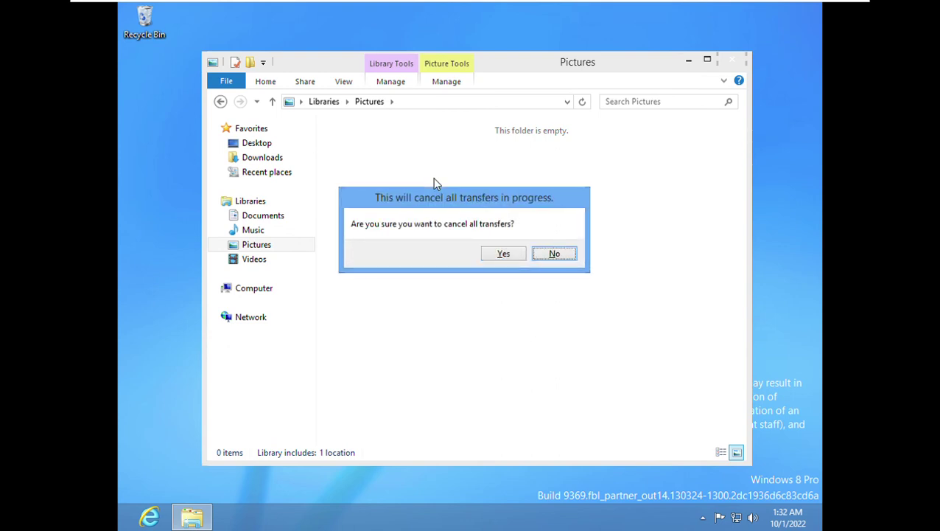
key("Return")
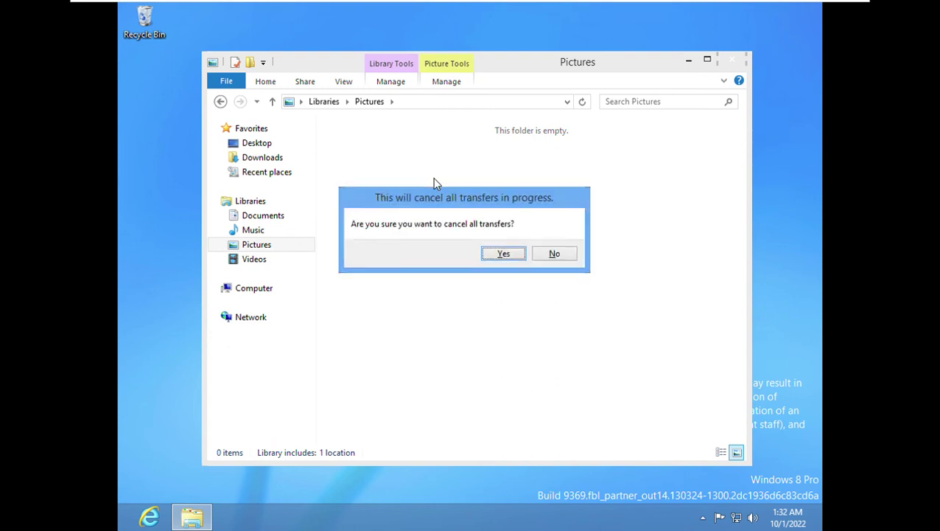
key("Return")
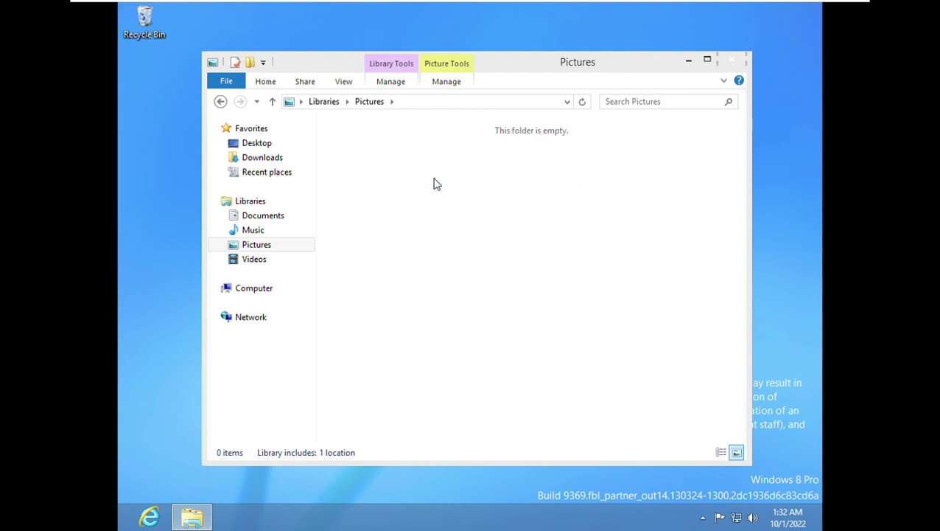
left_click(730, 65)
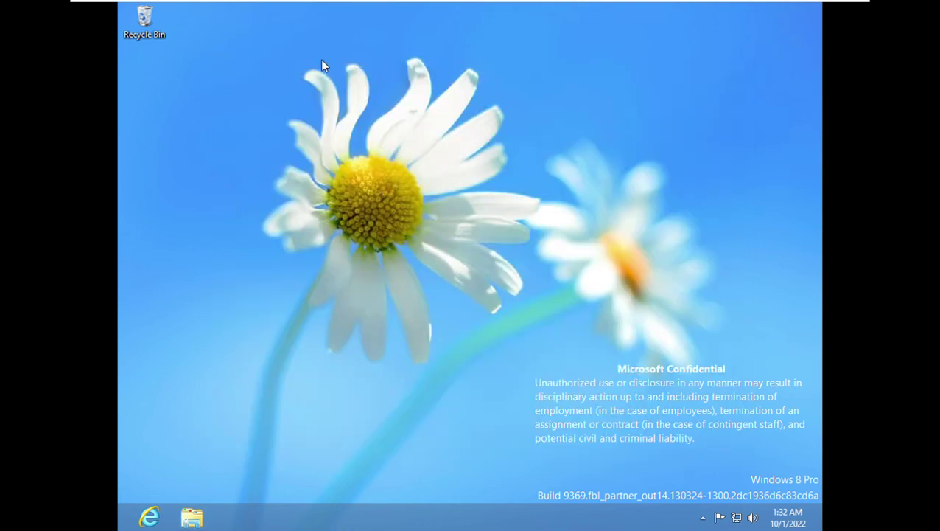
Permanently delete the Screenshots folder from the Recycle Bin and close the window.
double_click(144, 22)
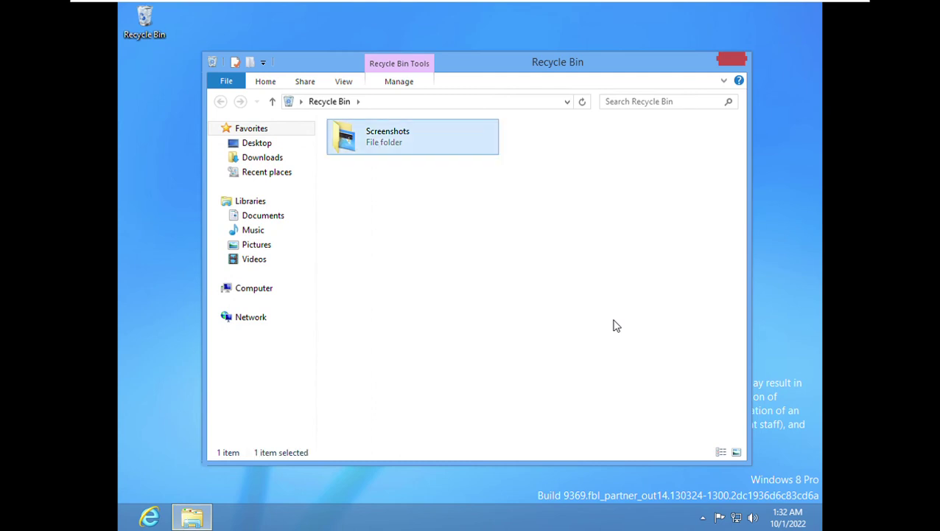
key("alt+Up")
key("Return")
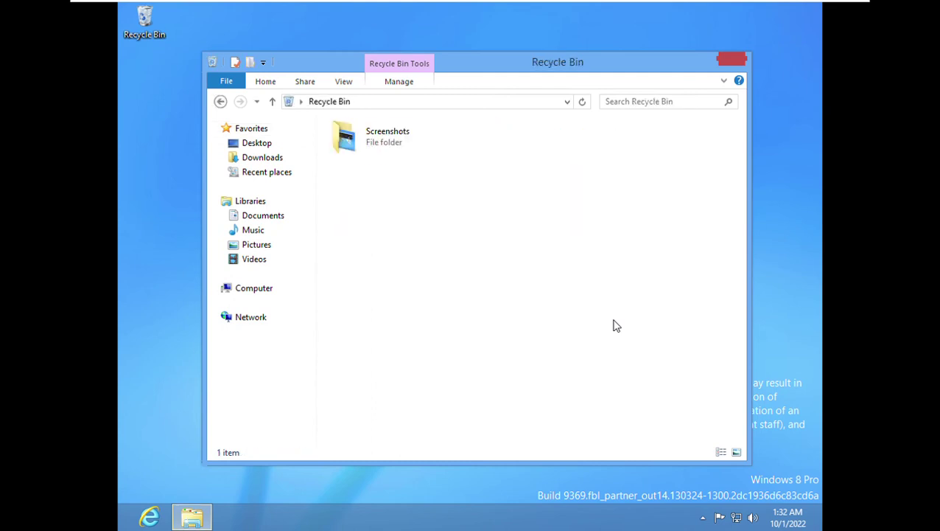
key("Down")
key("Delete")
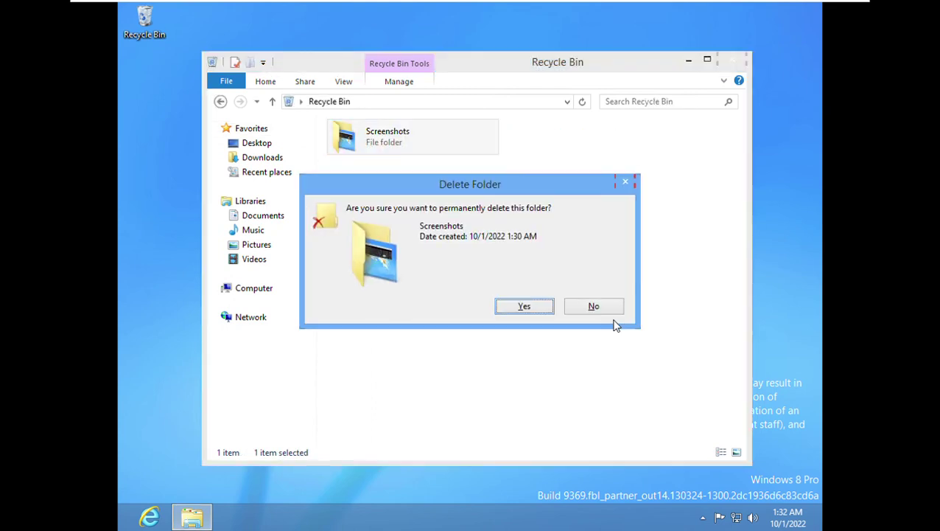
key("Return")
key("alt+F4")
left_click(616, 325)
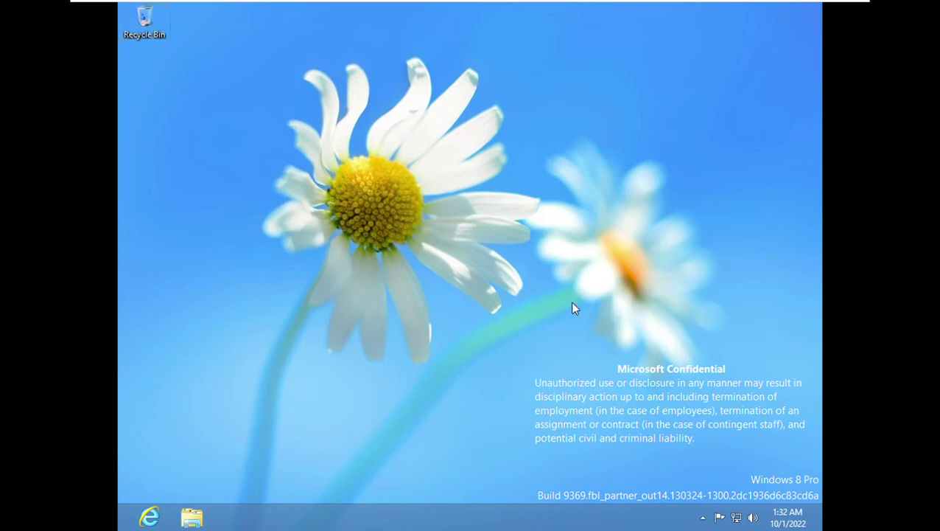
Open the account picture settings from the Start screen's user account, and go back to the main PC settings list.
key("super")
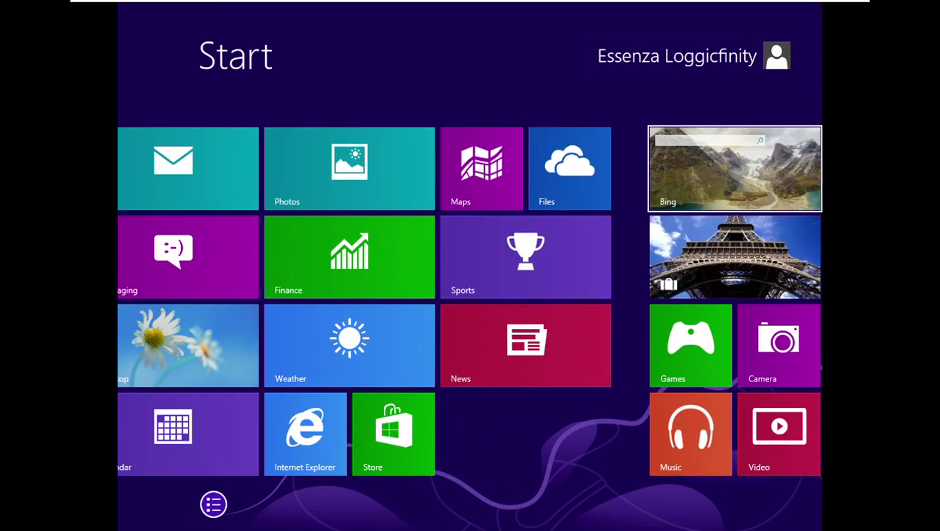
left_click(754, 57)
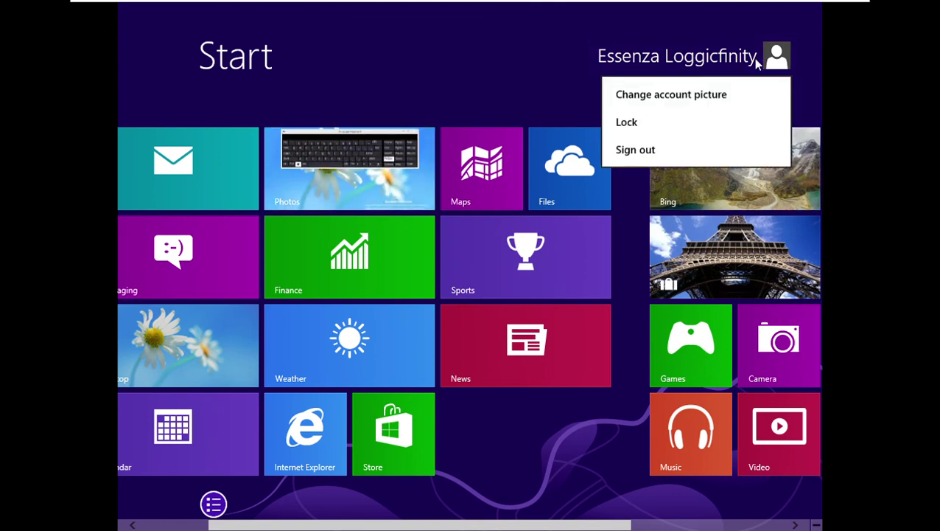
left_click(697, 95)
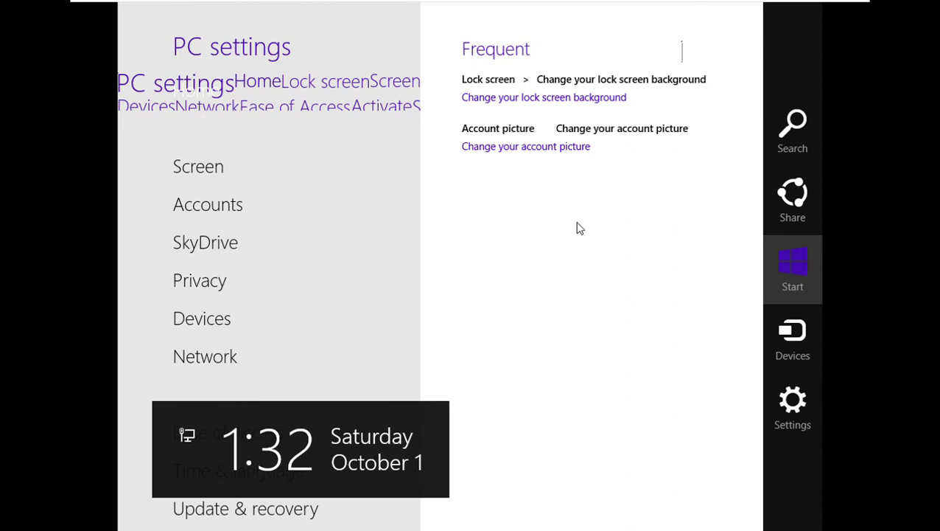
left_click(556, 149)
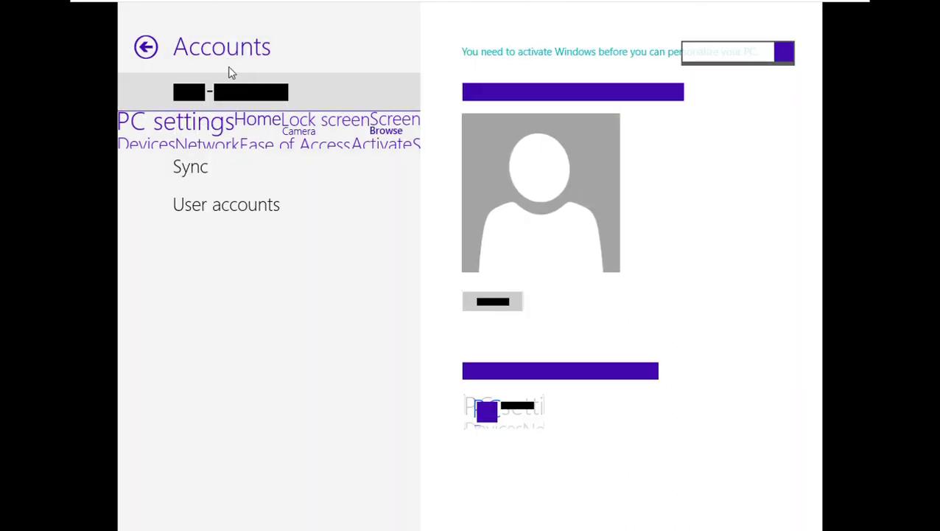
left_click(146, 47)
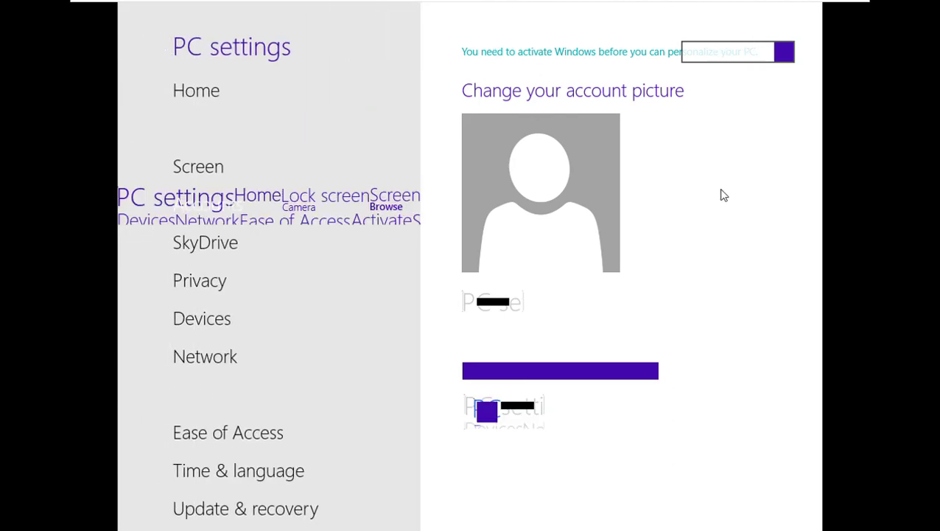
Return to the Start screen, look through its tiles, and view the user account's menu options without choosing any.
key("super")
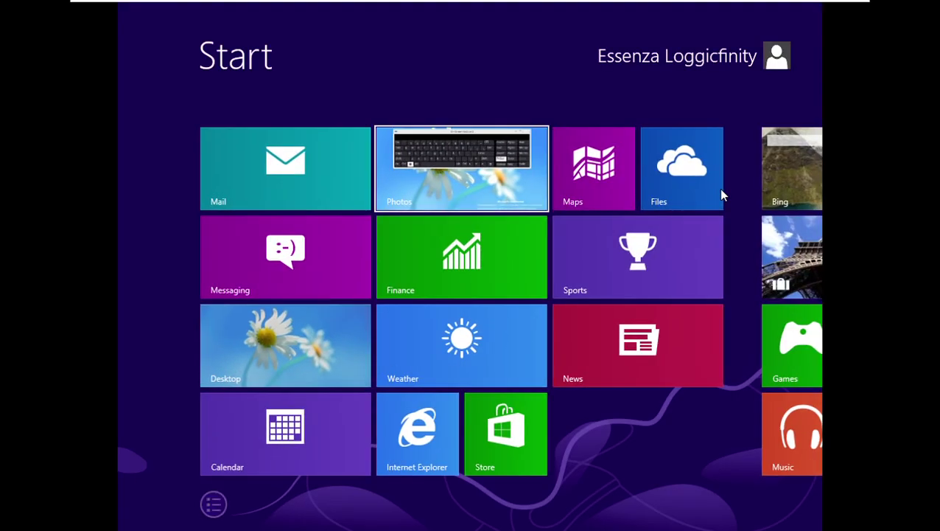
key("Right")
key("Right")
key("Right")
key("Down")
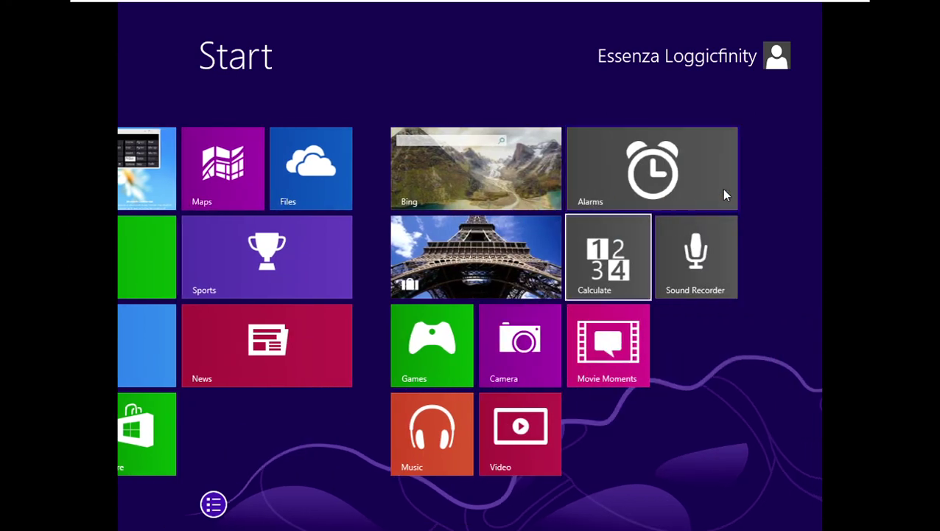
key("Left")
scroll(725, 194, "up", 2)
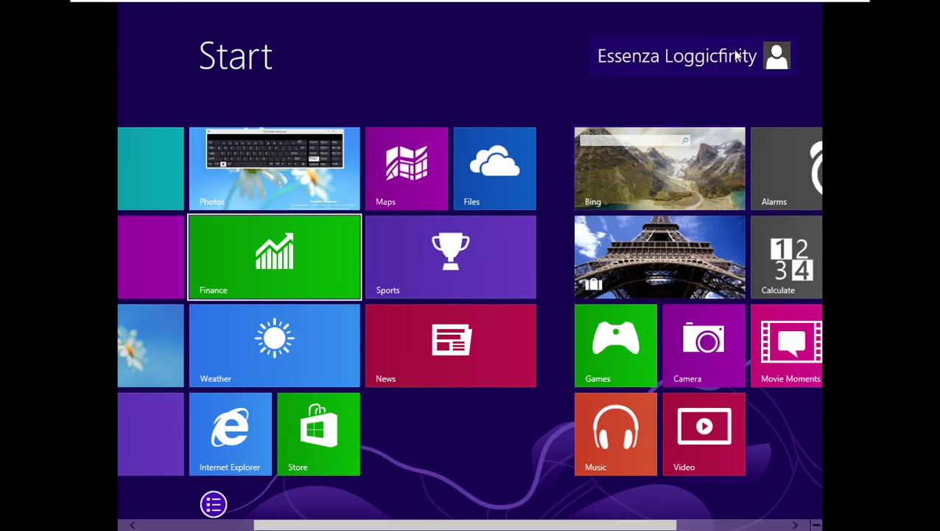
left_click(736, 55)
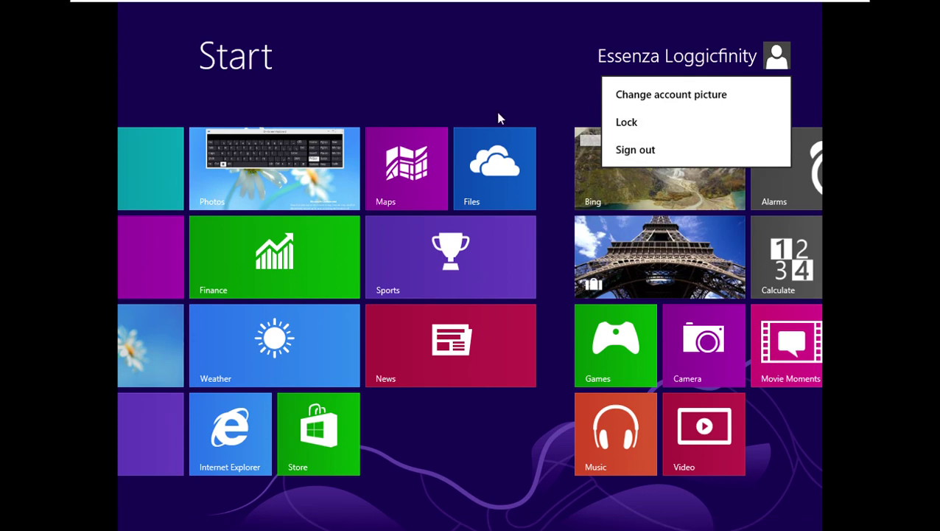
left_click(721, 252)
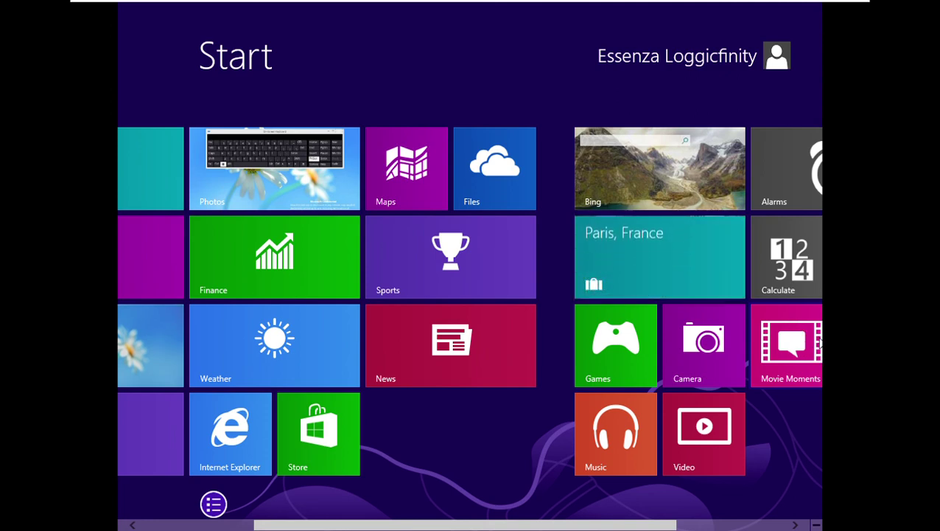
Switch to the desktop from the Start screen, and bring up the charms bar and dismiss it.
left_click(124, 355)
key("super+c")
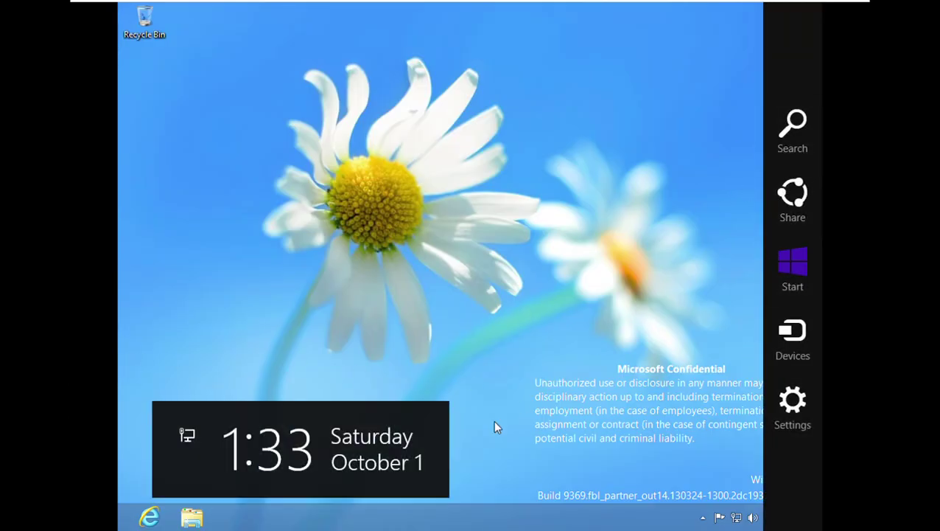
left_click(254, 278)
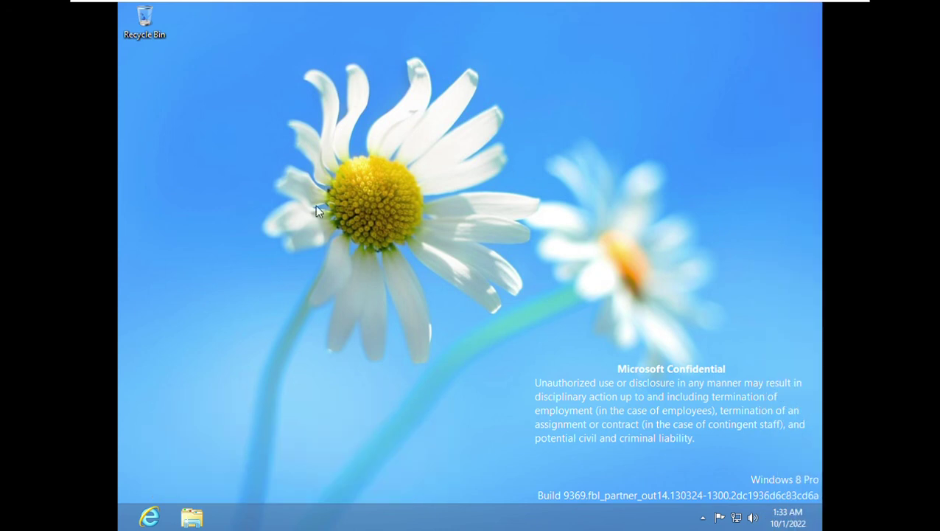
left_click_drag(316, 205, 266, 457)
Open the Shut Down Windows dialog from the desktop, go through its options, and confirm Shut down.
key("alt+F4")
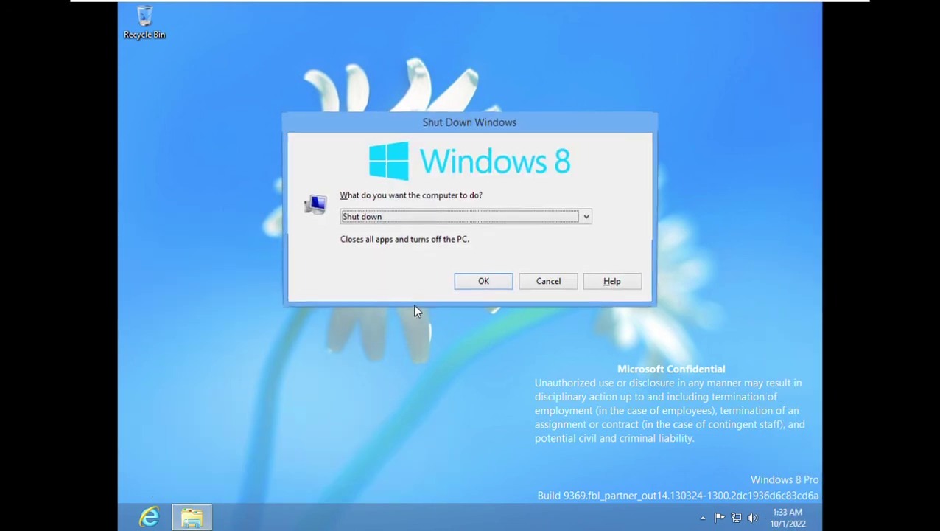
key("Up")
key("Up")
key("Down")
key("Down")
key("Down")
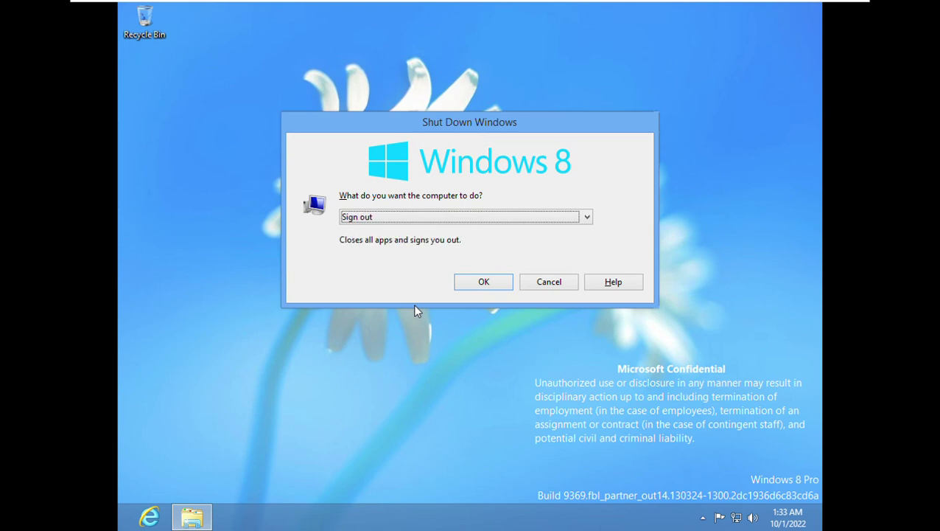
key("Up")
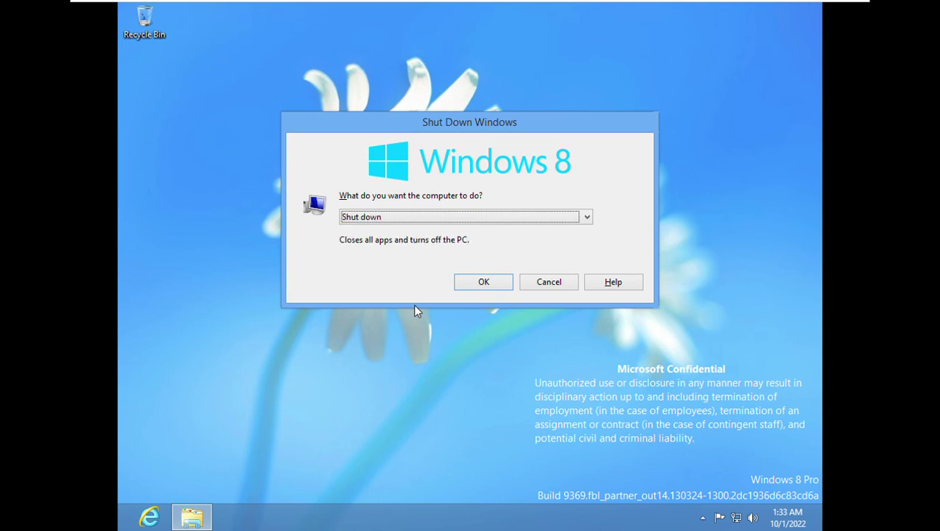
key("Return")
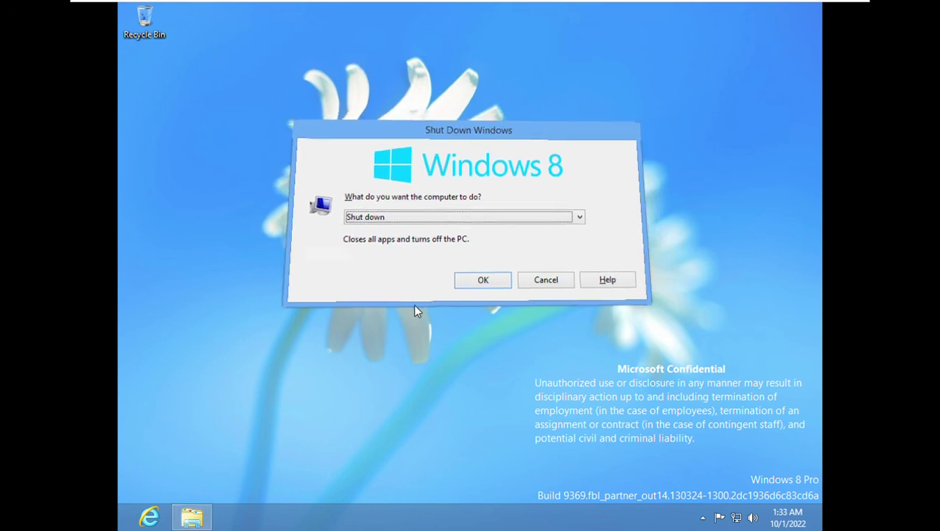